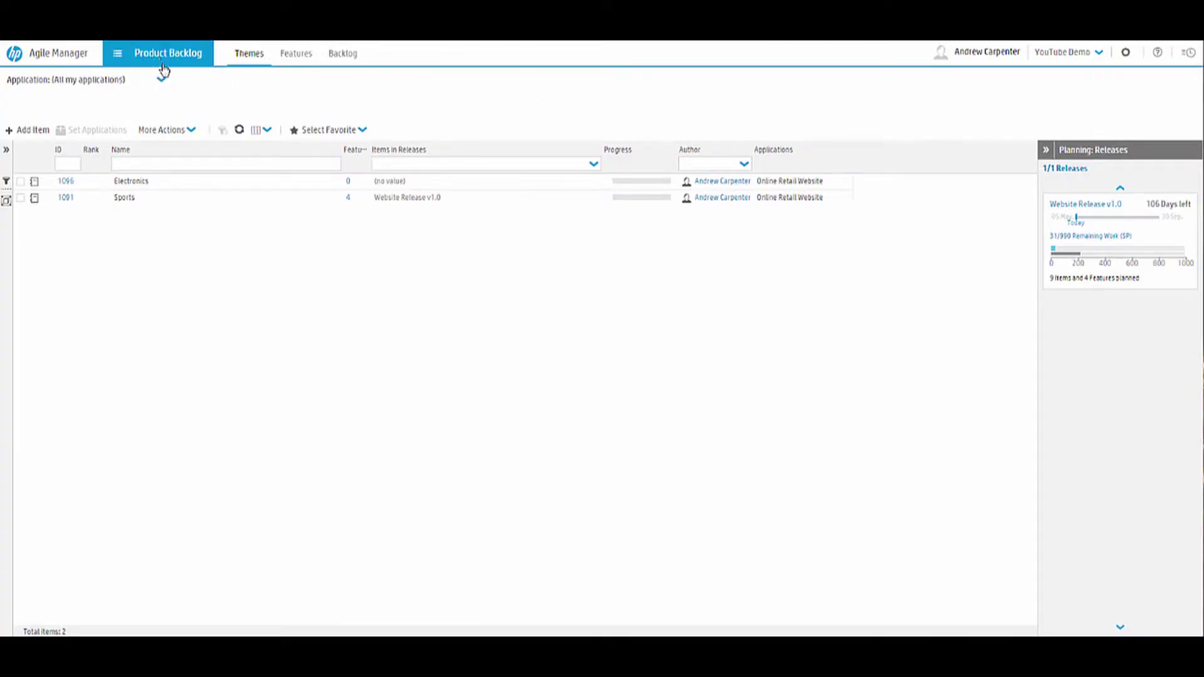
# Switch the work area to Release Management.
pyautogui.click(160, 56)
pyautogui.click(153, 126)
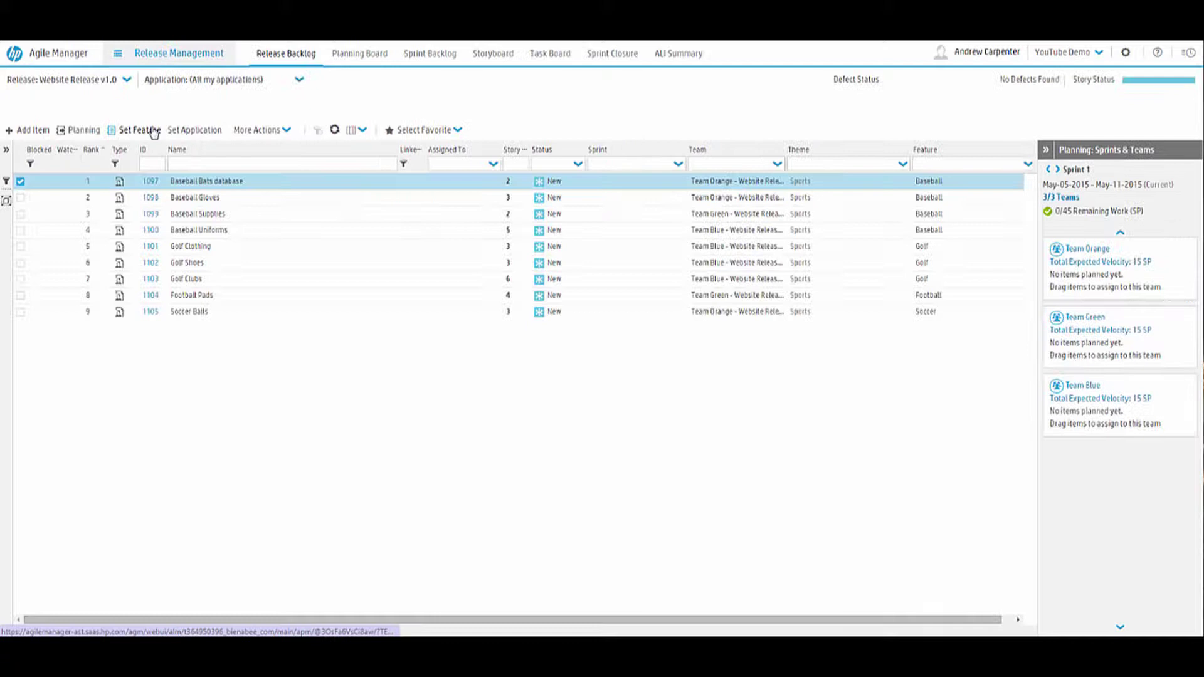
pyautogui.click(158, 55)
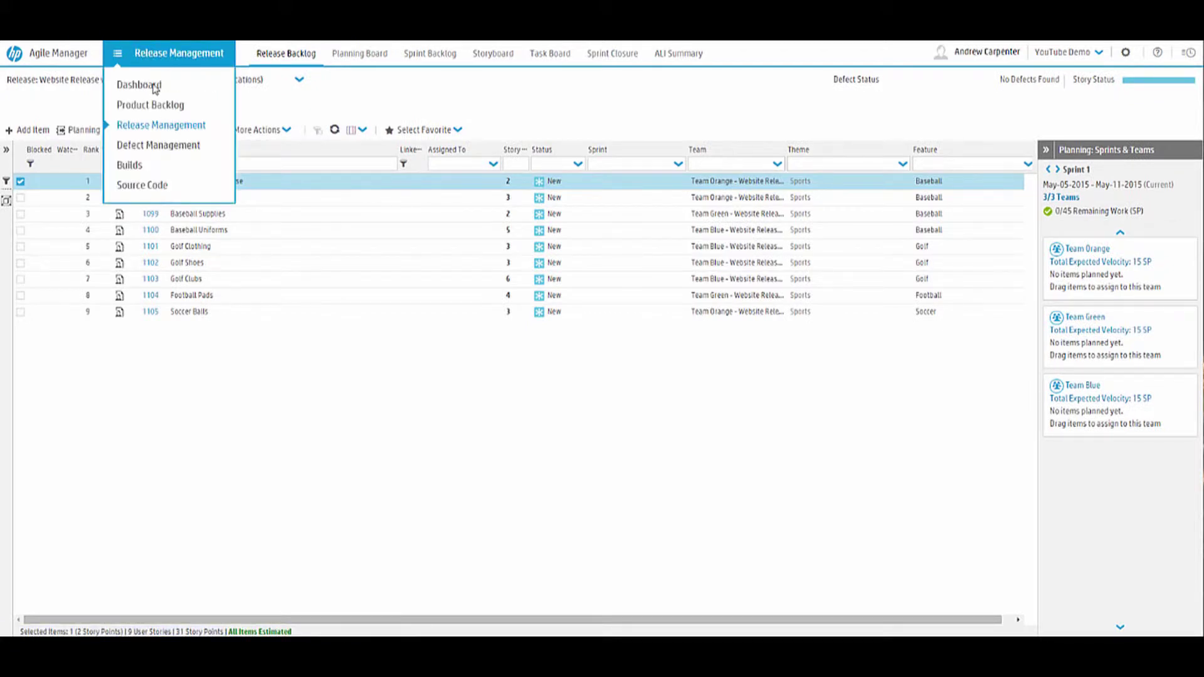
pyautogui.click(210, 121)
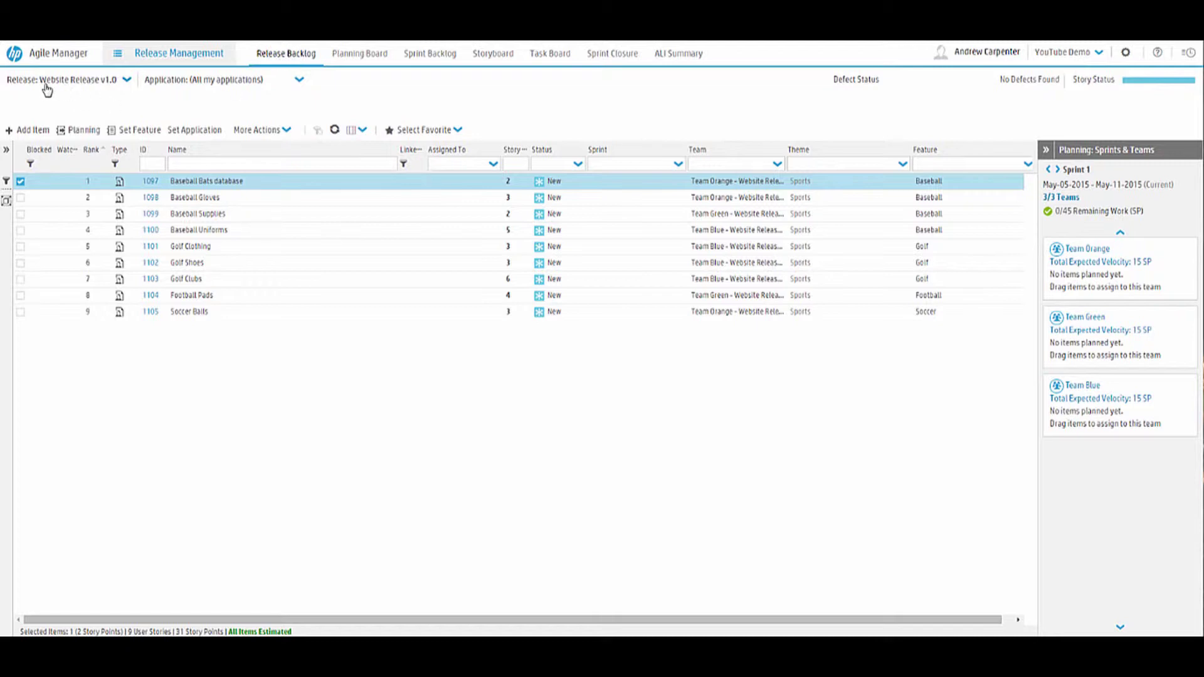
# Keep Website Release v1.0 as the release and leave the application filter unchanged.
pyautogui.click(101, 80)
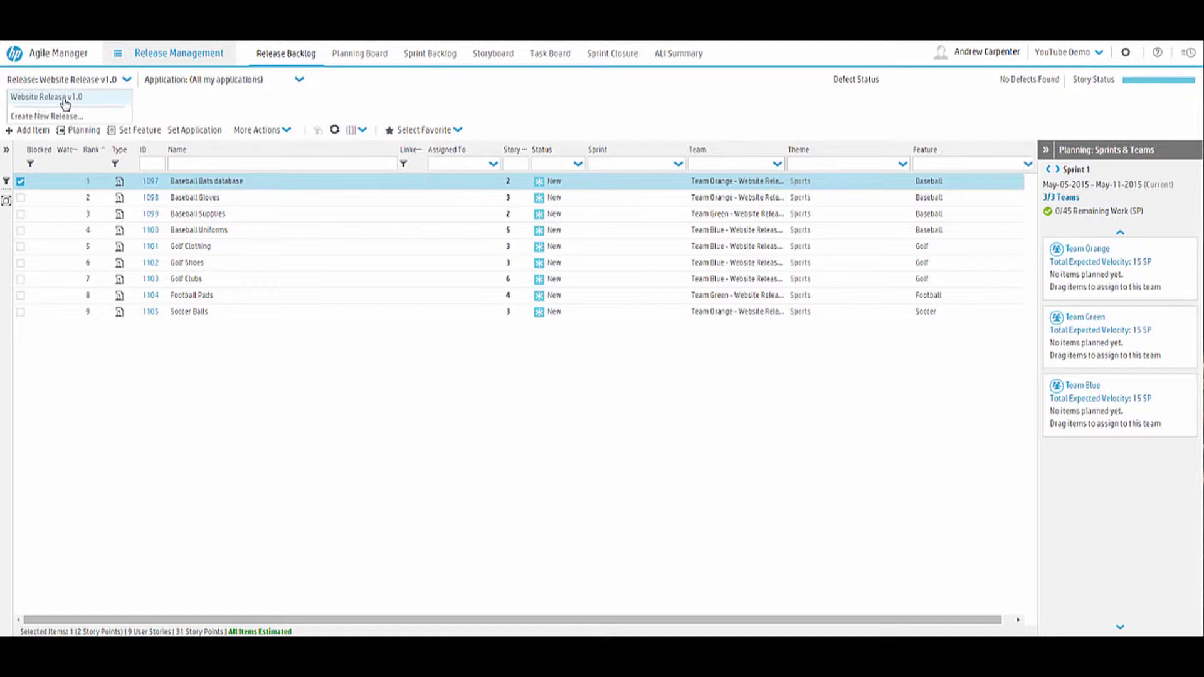
pyautogui.click(169, 105)
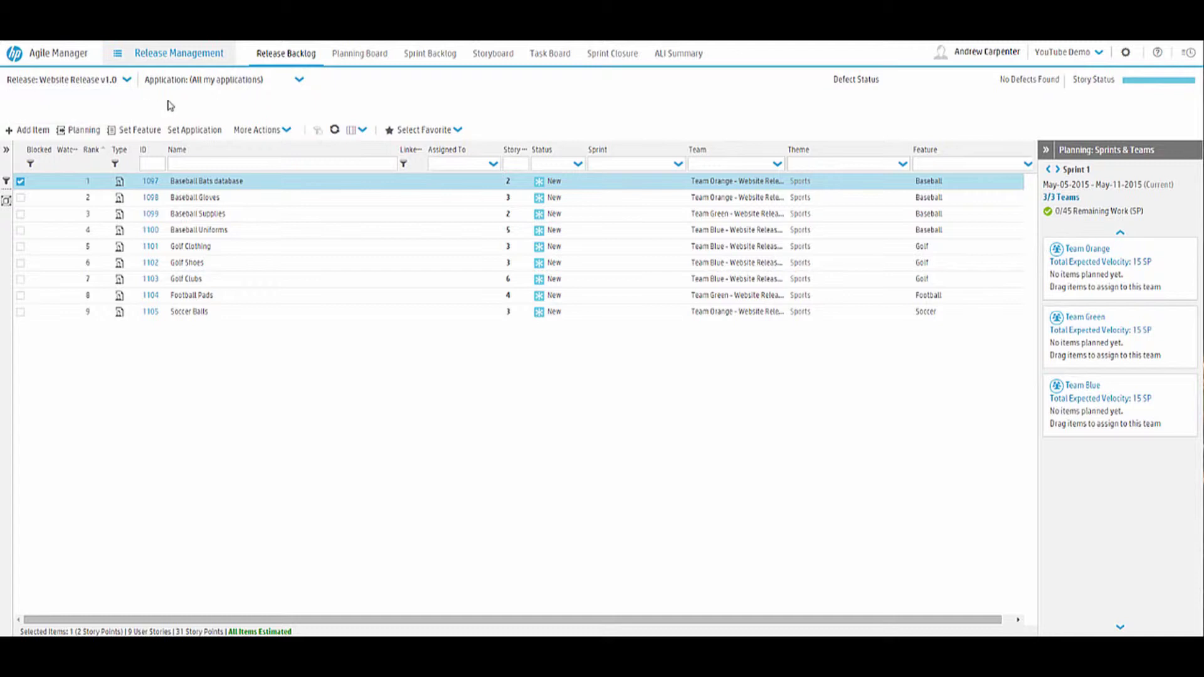
pyautogui.click(296, 81)
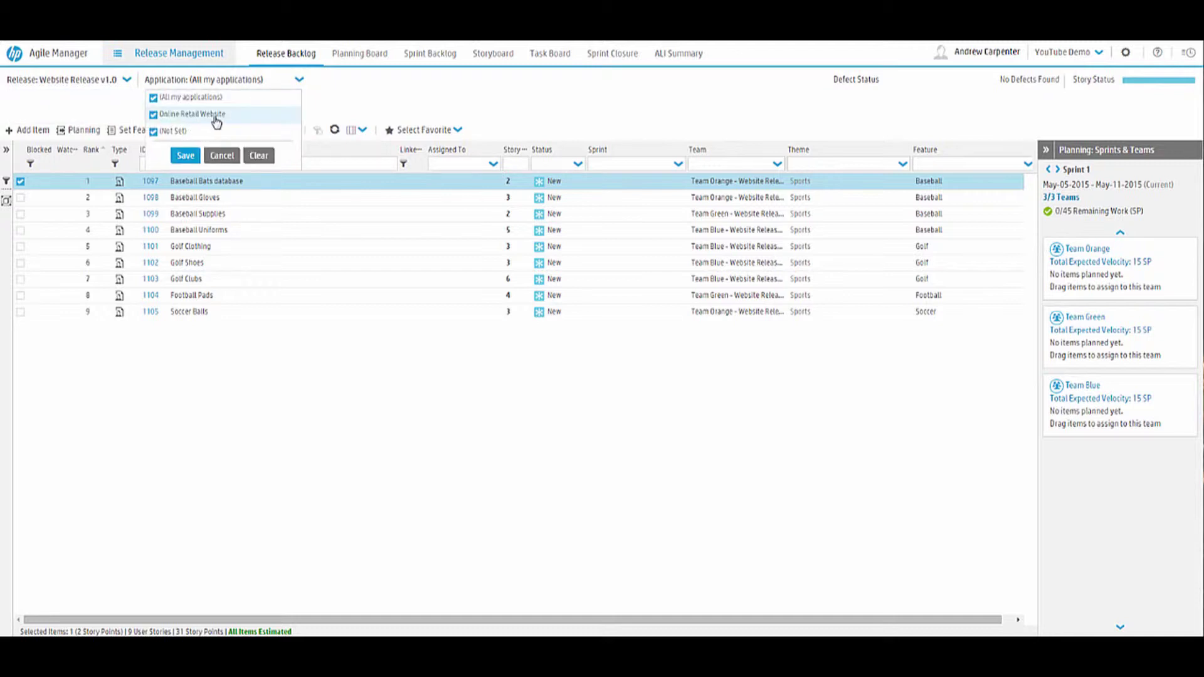
pyautogui.click(350, 95)
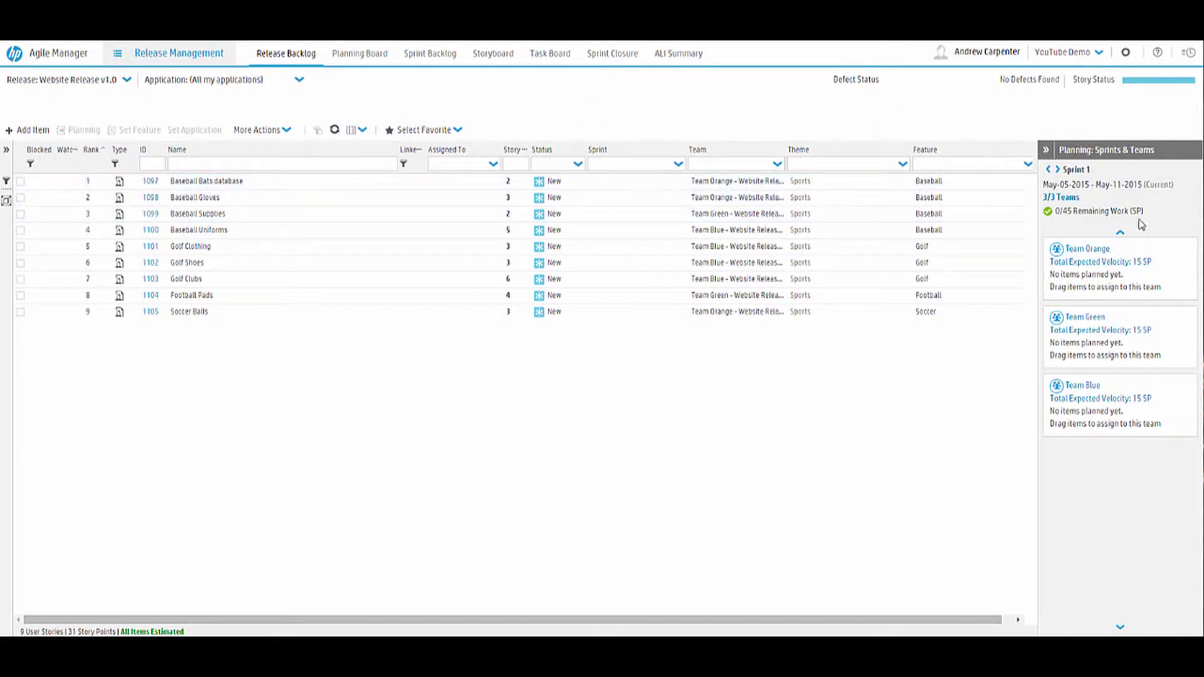
pyautogui.moveTo(1156, 214); pyautogui.dragTo(1057, 210)
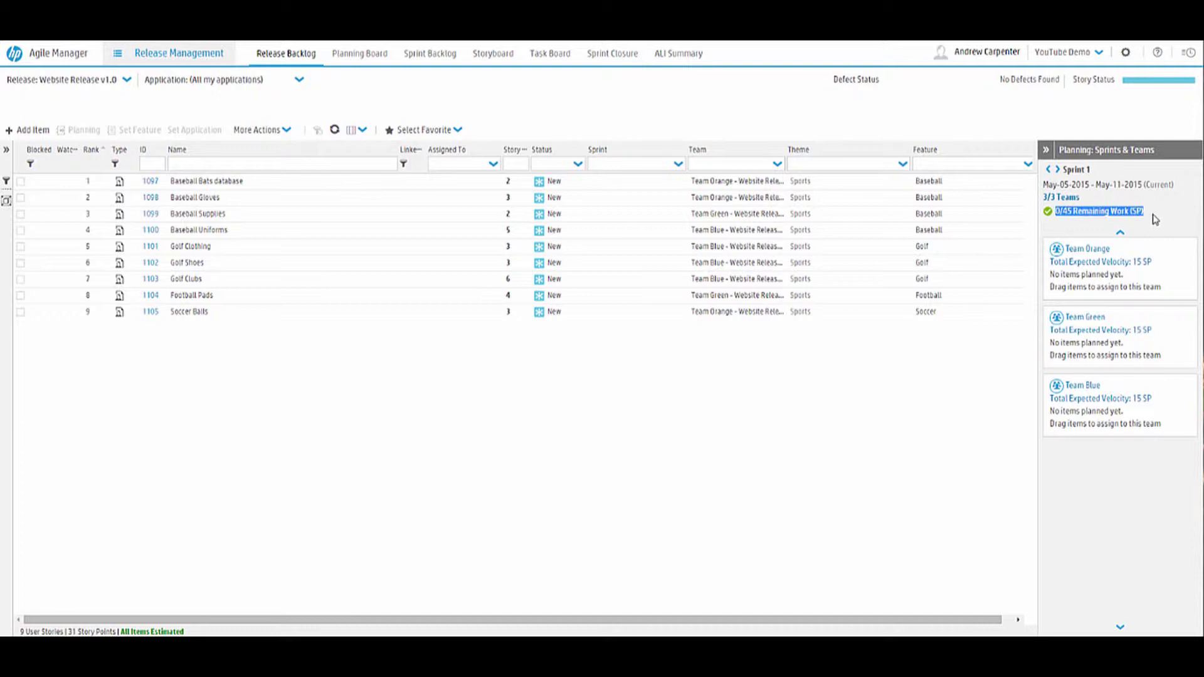
pyautogui.click(1143, 182)
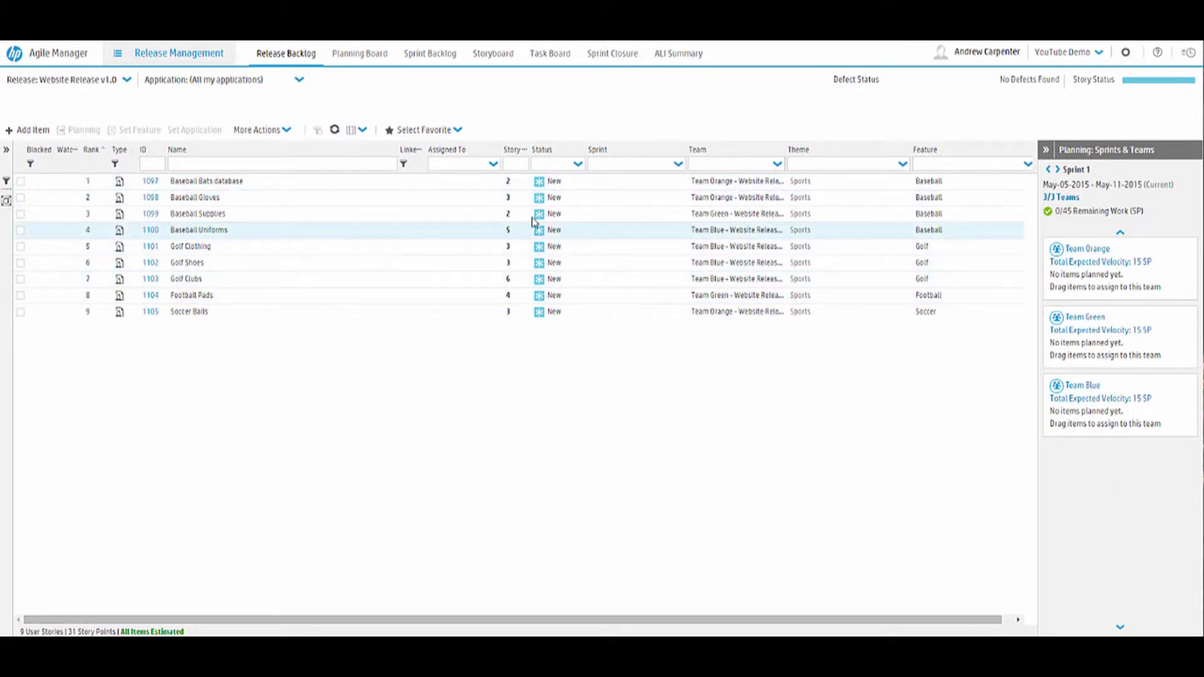
# Assign Baseball Bats database, Baseball Gloves and Soccer Balls to Team Orange in Sprint 1.
pyautogui.click(21, 182)
pyautogui.click(22, 198)
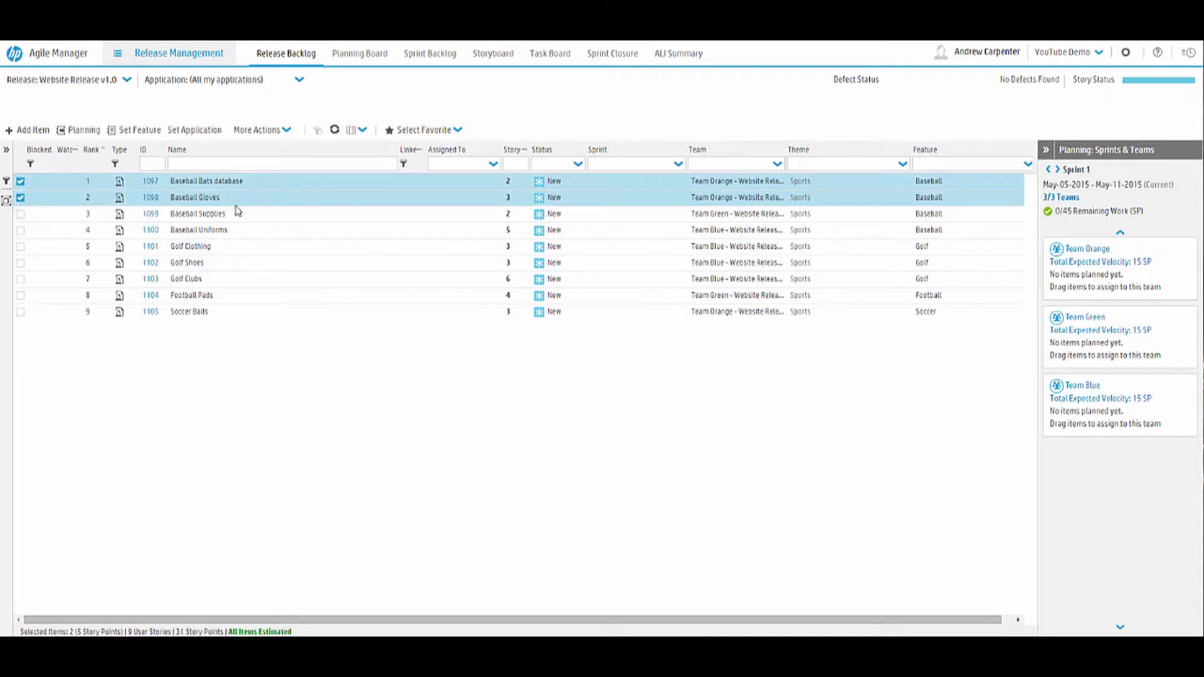
pyautogui.click(21, 312)
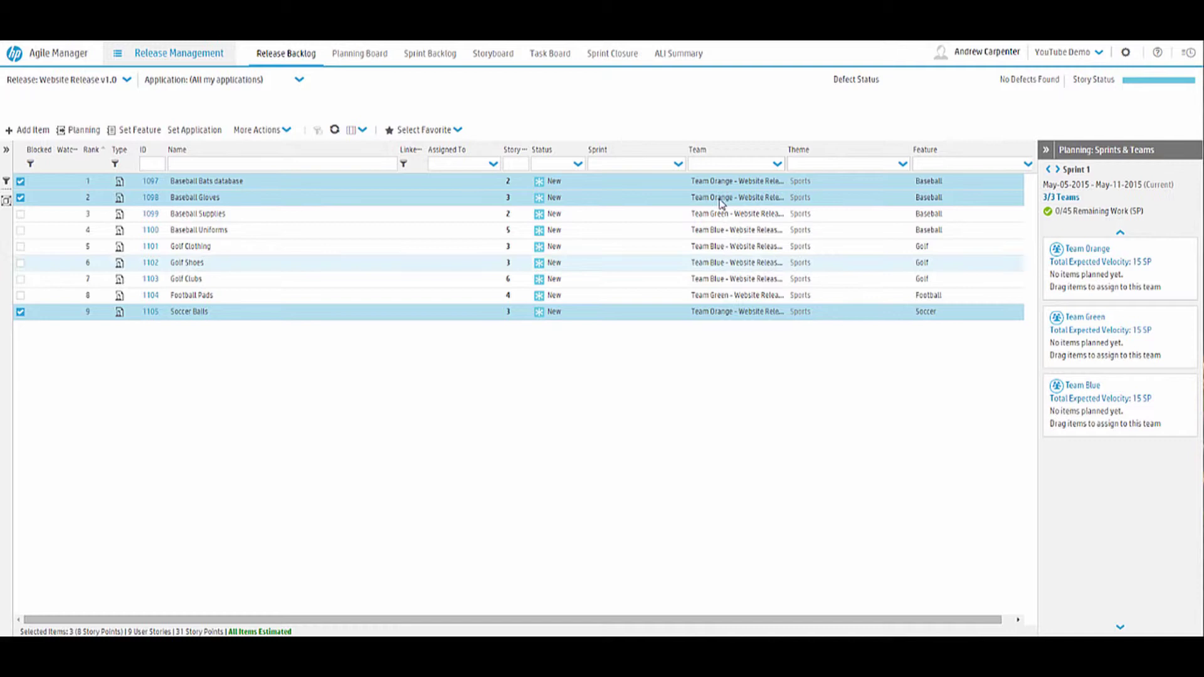
pyautogui.moveTo(408, 204); pyautogui.dragTo(1117, 262)
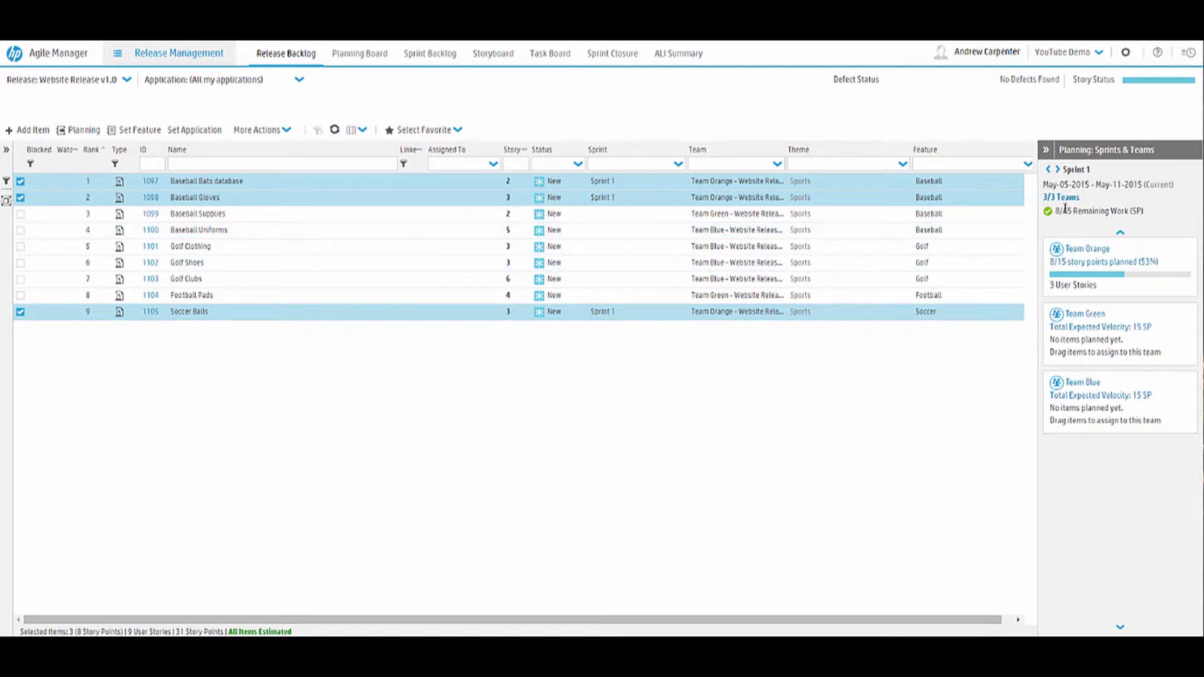
# Browse the following sprints' team plans, then return to Sprint 1.
pyautogui.click(1058, 170)
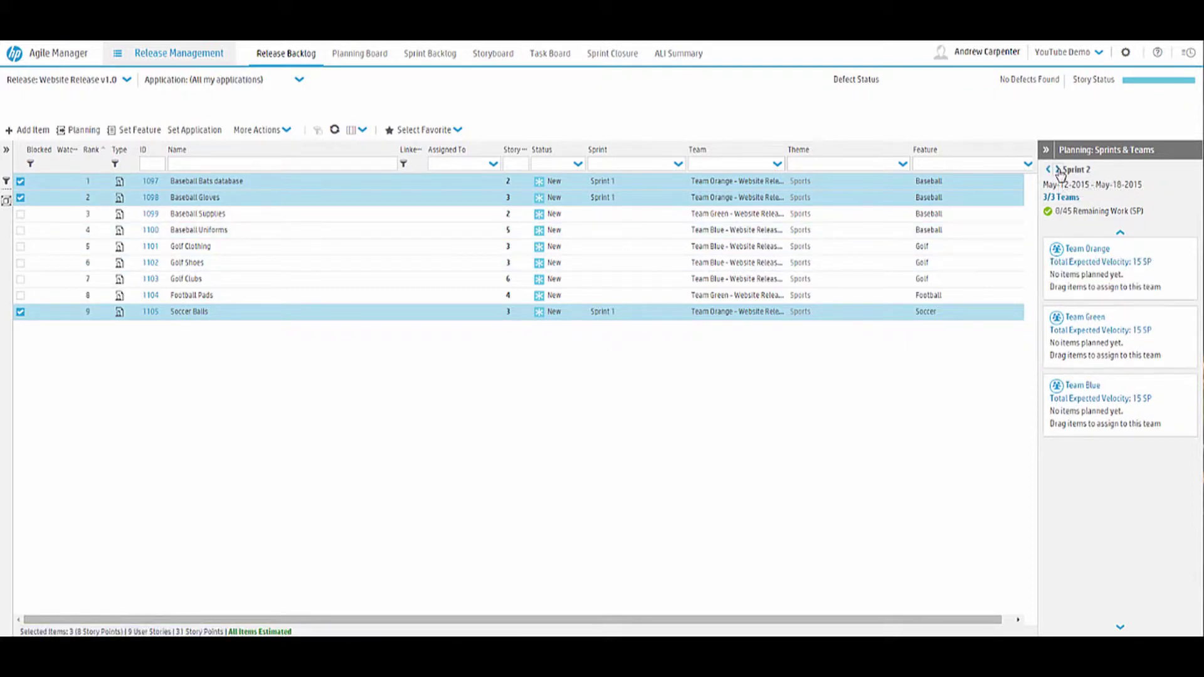
pyautogui.click(1058, 169)
pyautogui.click(1046, 170)
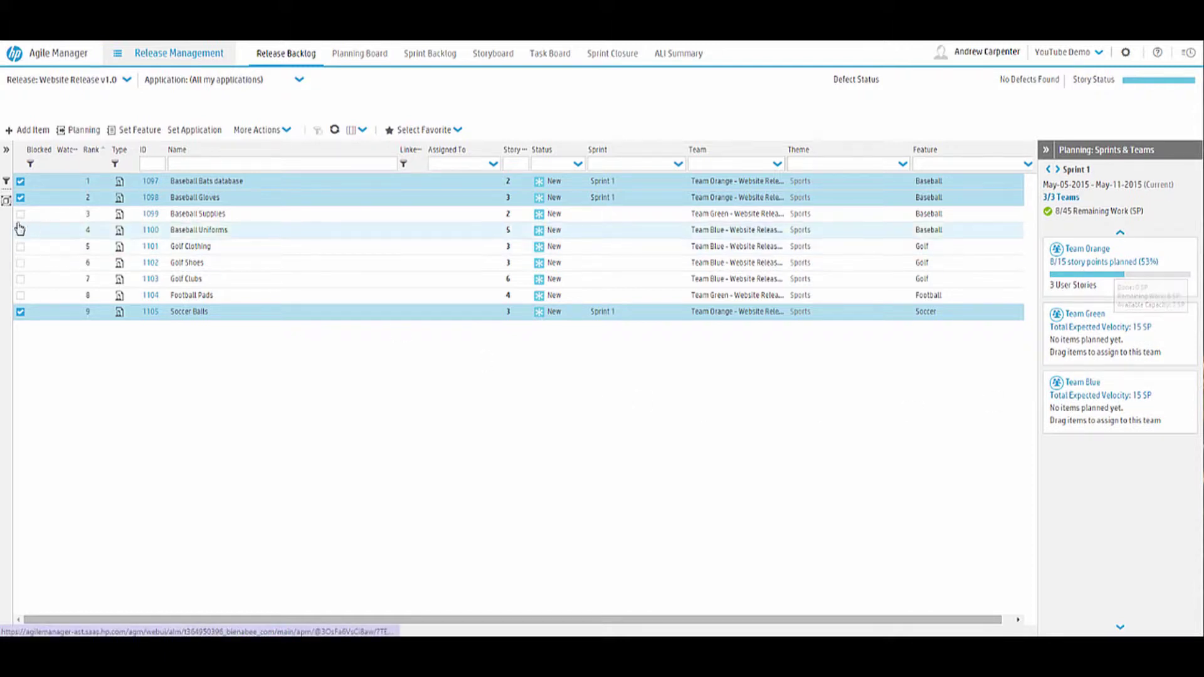
# Clear the selection and assign Baseball Supplies and Football Pads to Team Green.
pyautogui.click(20, 198)
pyautogui.click(20, 182)
pyautogui.click(20, 181)
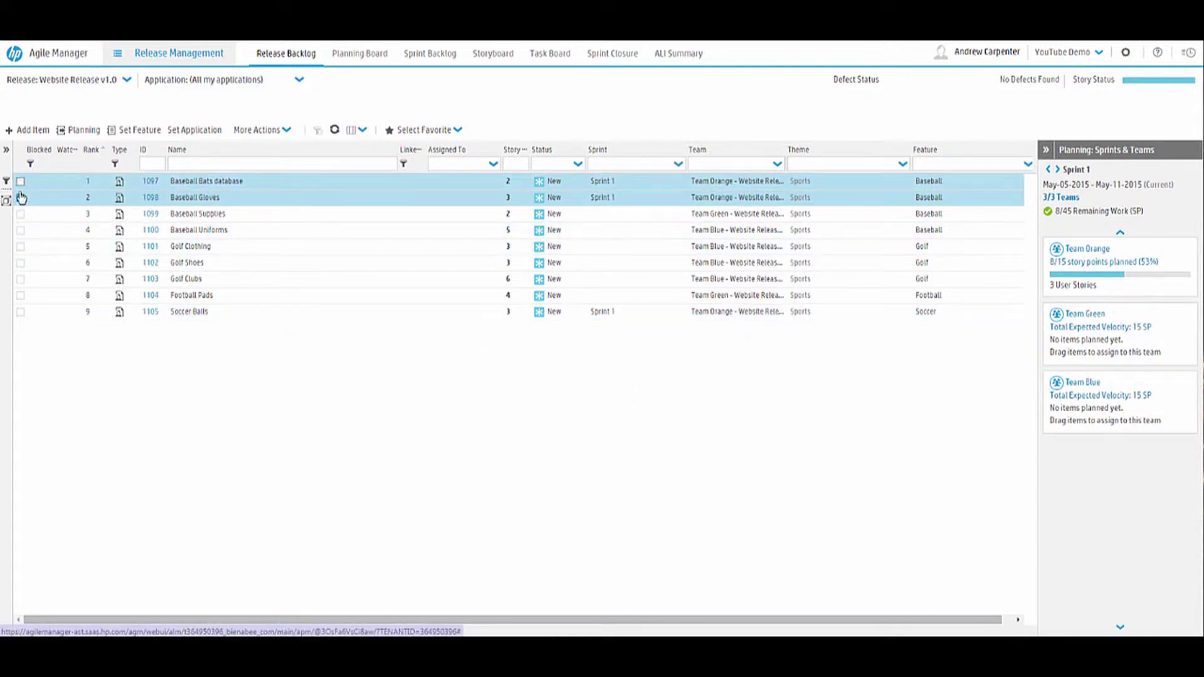
pyautogui.click(20, 197)
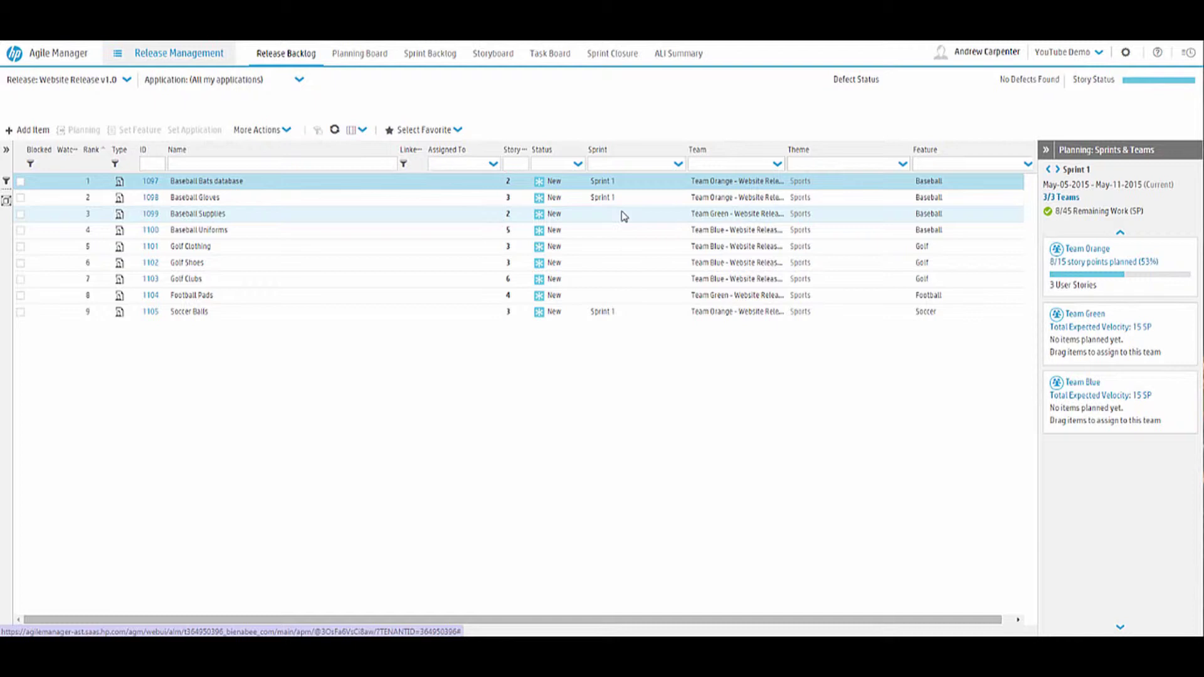
pyautogui.click(20, 213)
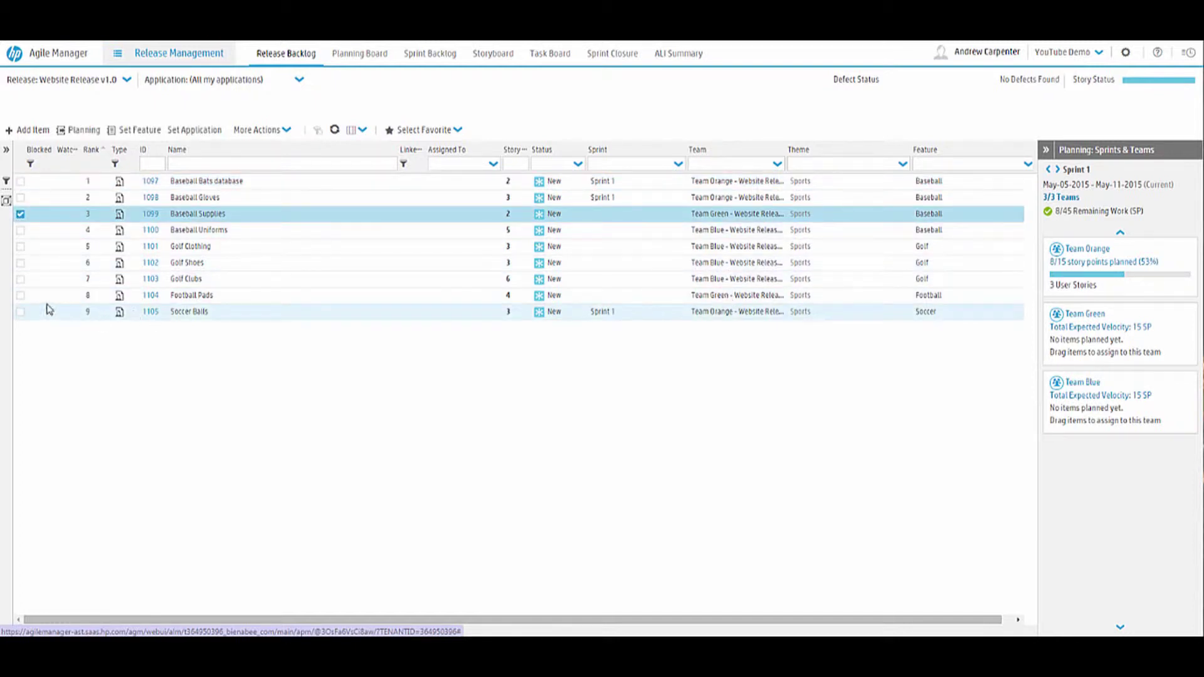
pyautogui.click(21, 295)
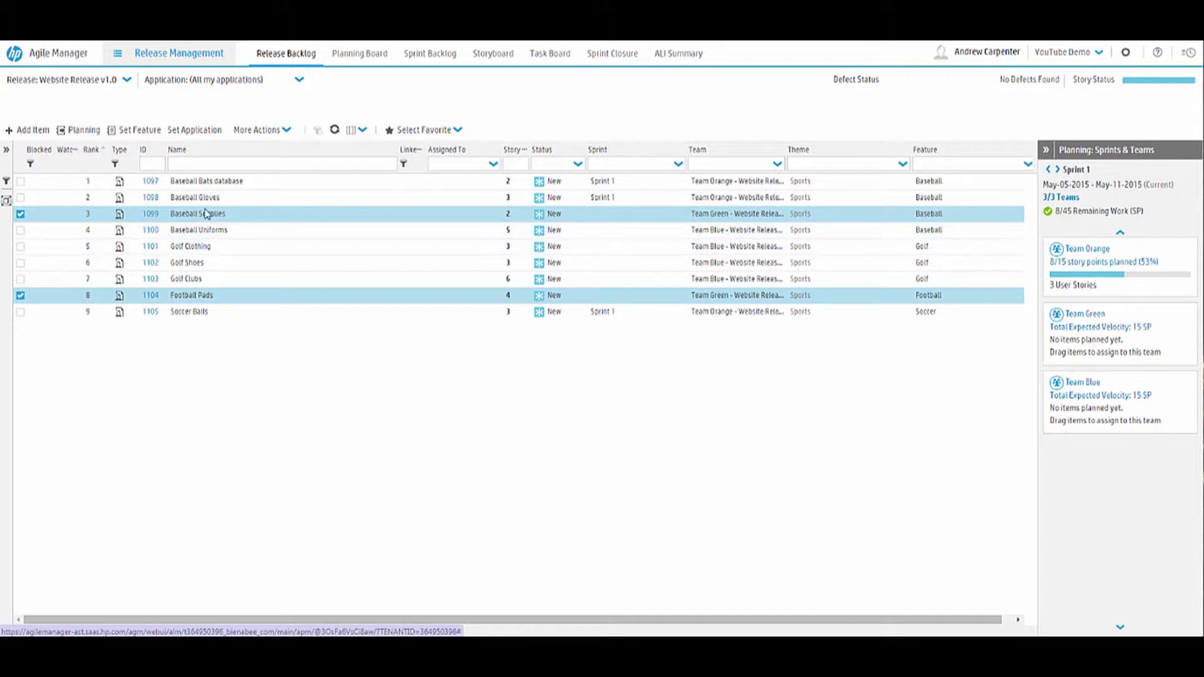
pyautogui.moveTo(247, 218); pyautogui.dragTo(1137, 326)
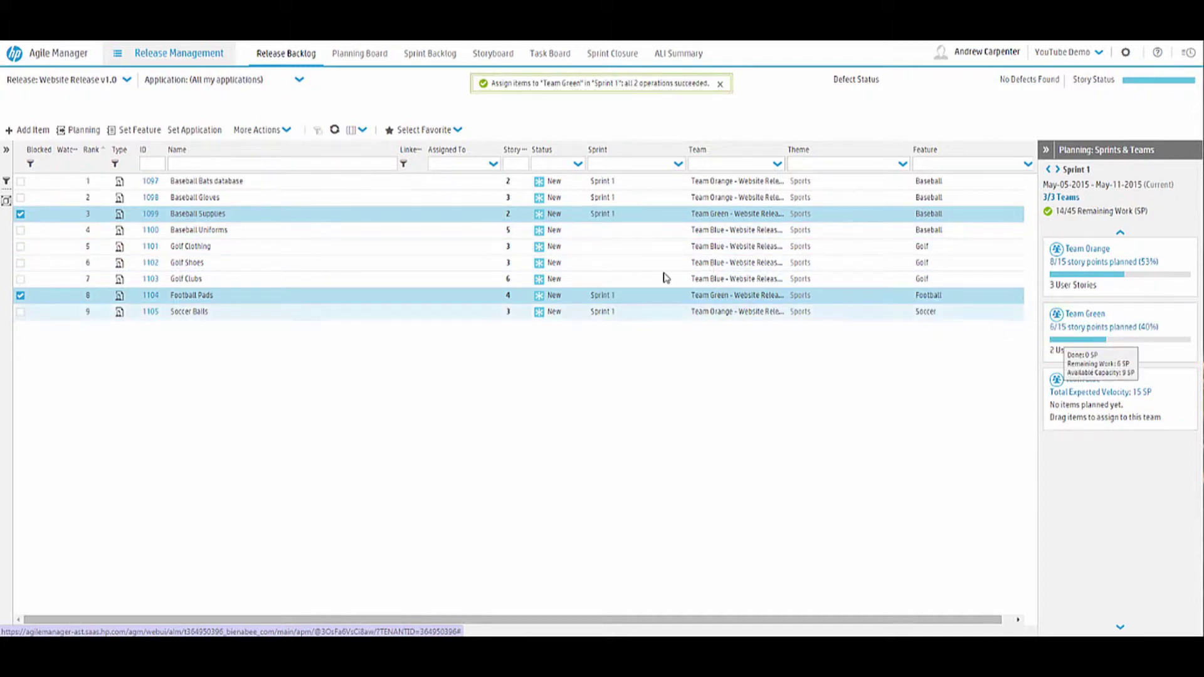
# Assign Baseball Uniforms, Golf Clothing, Golf Shoes and Golf Clubs to Team Blue, reaching 17/15 points.
pyautogui.click(20, 230)
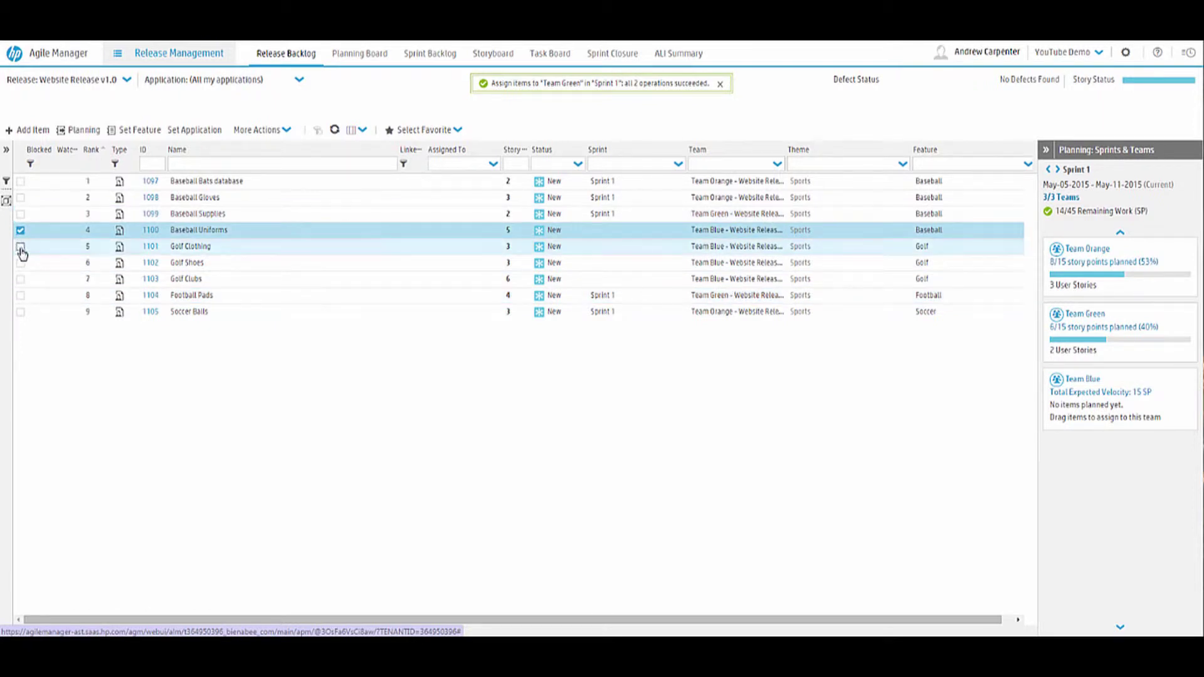
pyautogui.click(20, 246)
pyautogui.click(20, 263)
pyautogui.click(20, 279)
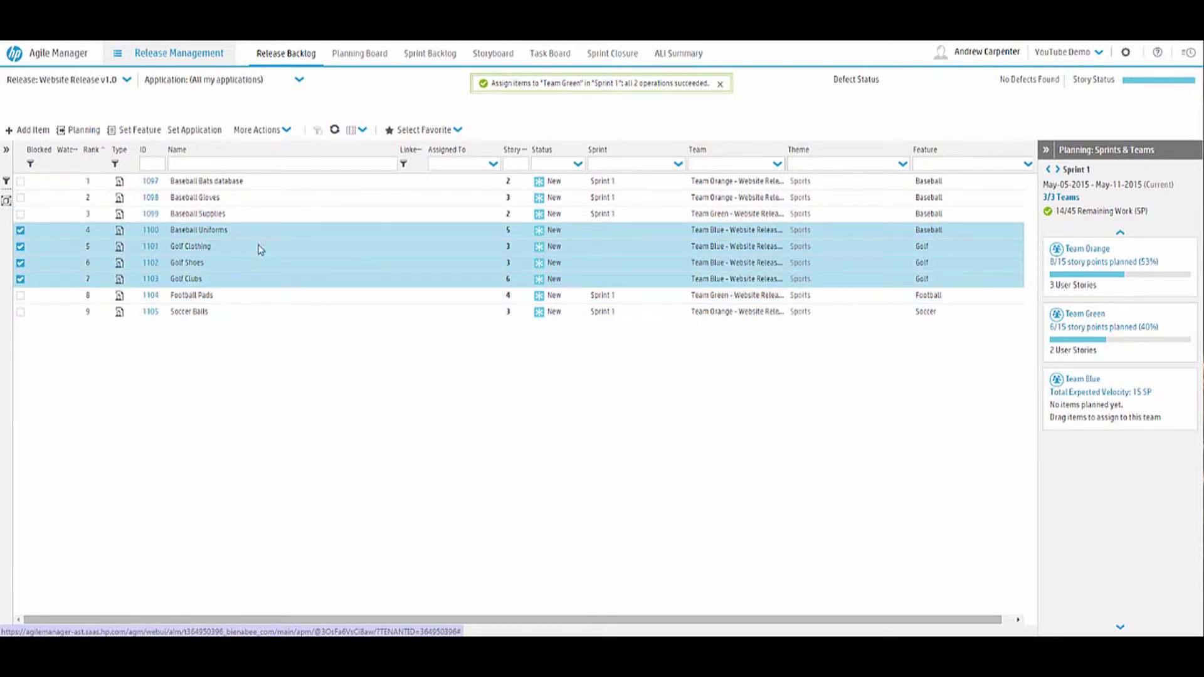
pyautogui.moveTo(449, 258); pyautogui.dragTo(1116, 401)
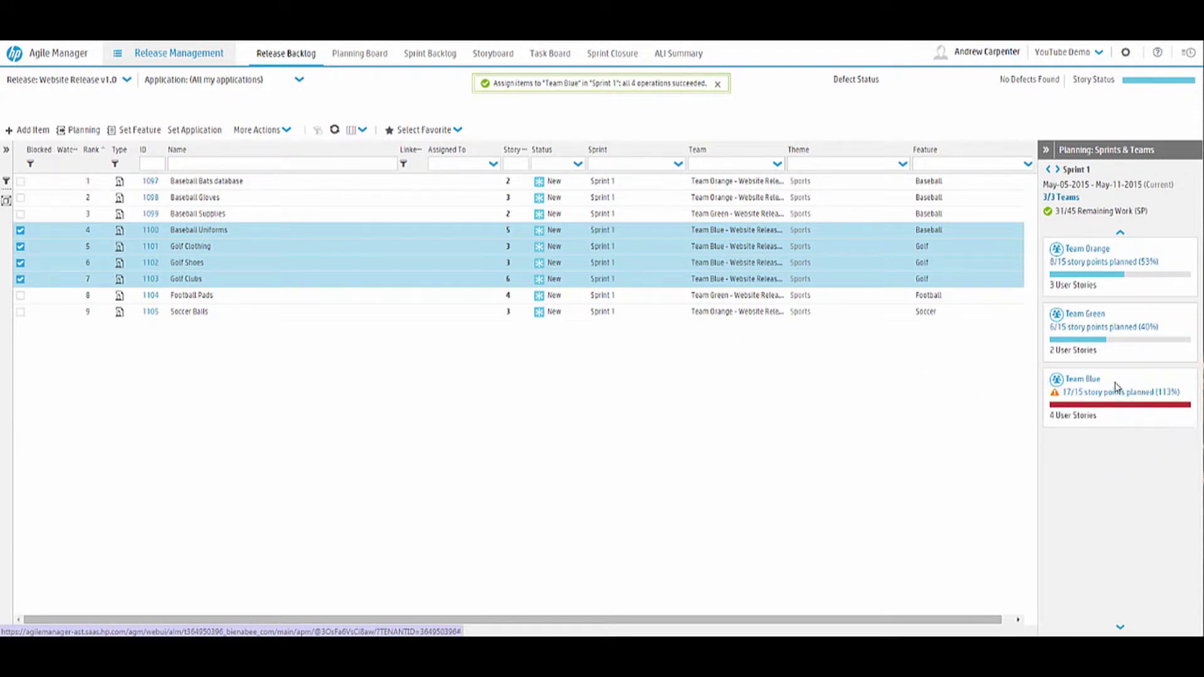
pyautogui.moveTo(1144, 403)
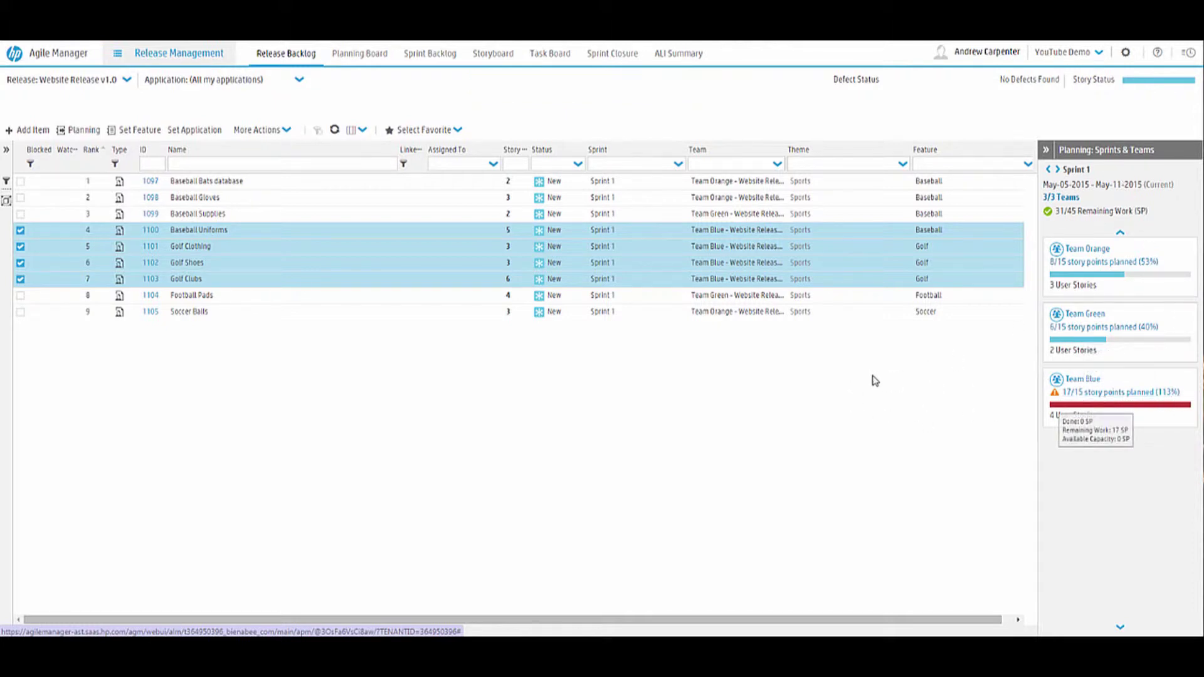
pyautogui.moveTo(1145, 380)
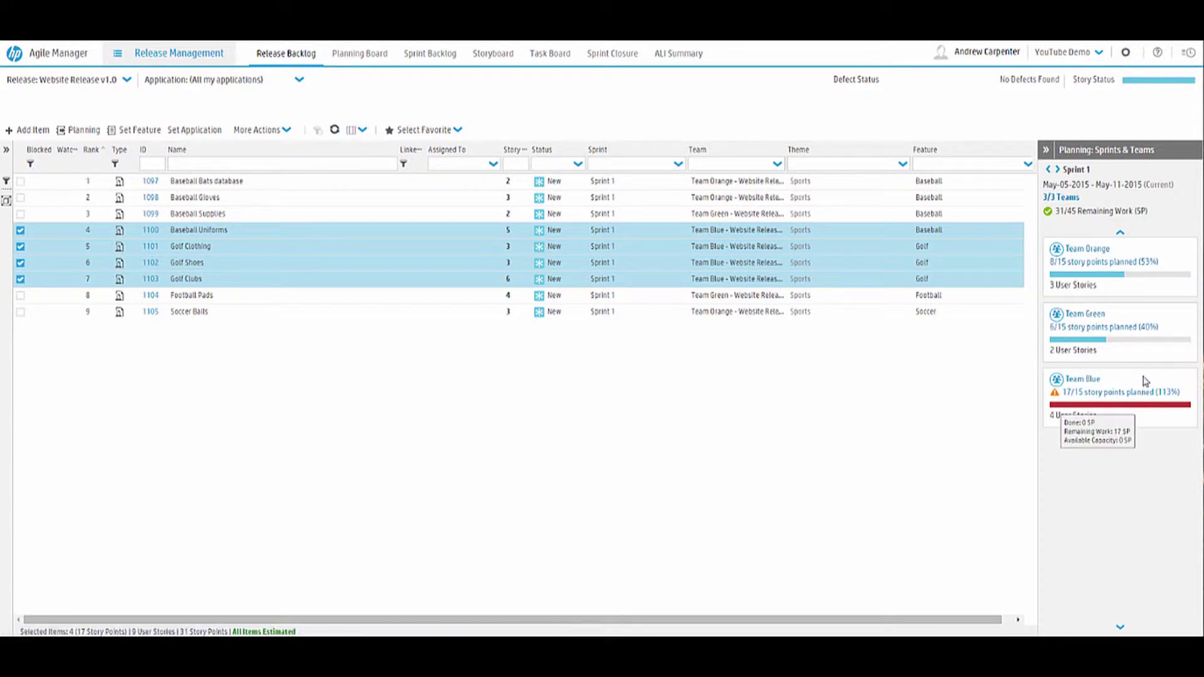
# Move only Baseball Uniforms from Team Blue to Team Green, giving Green 11/15 and Blue 12/15.
pyautogui.click(21, 230)
pyautogui.click(20, 247)
pyautogui.click(20, 263)
pyautogui.click(20, 279)
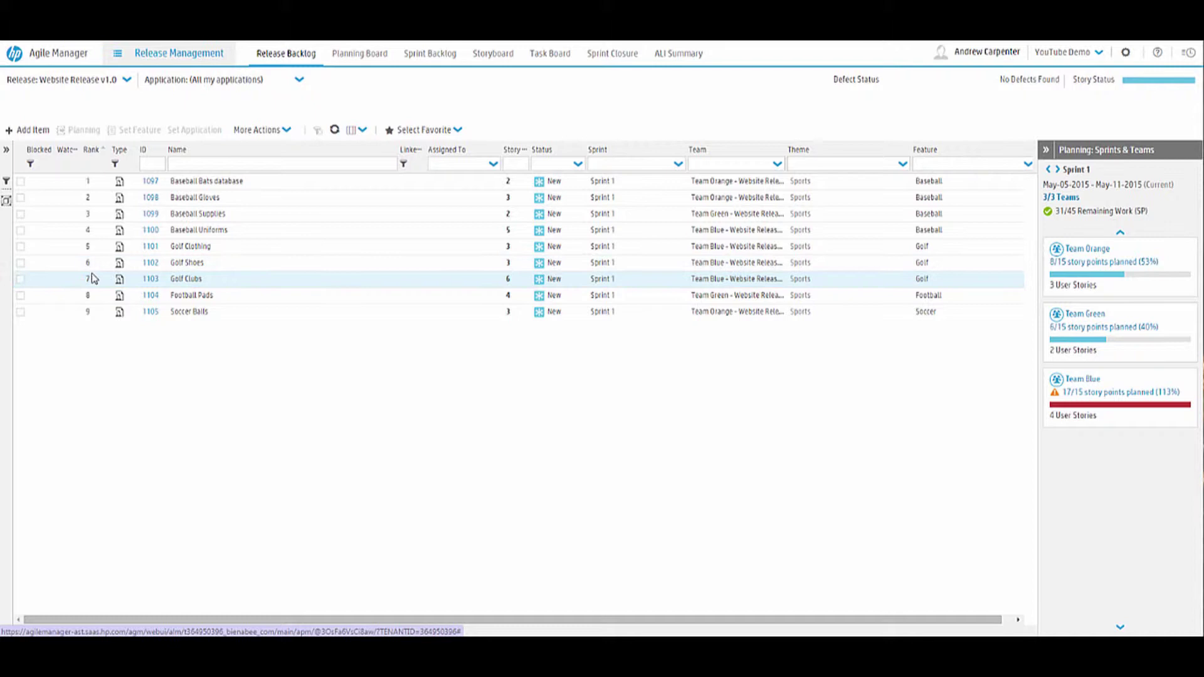
pyautogui.click(21, 230)
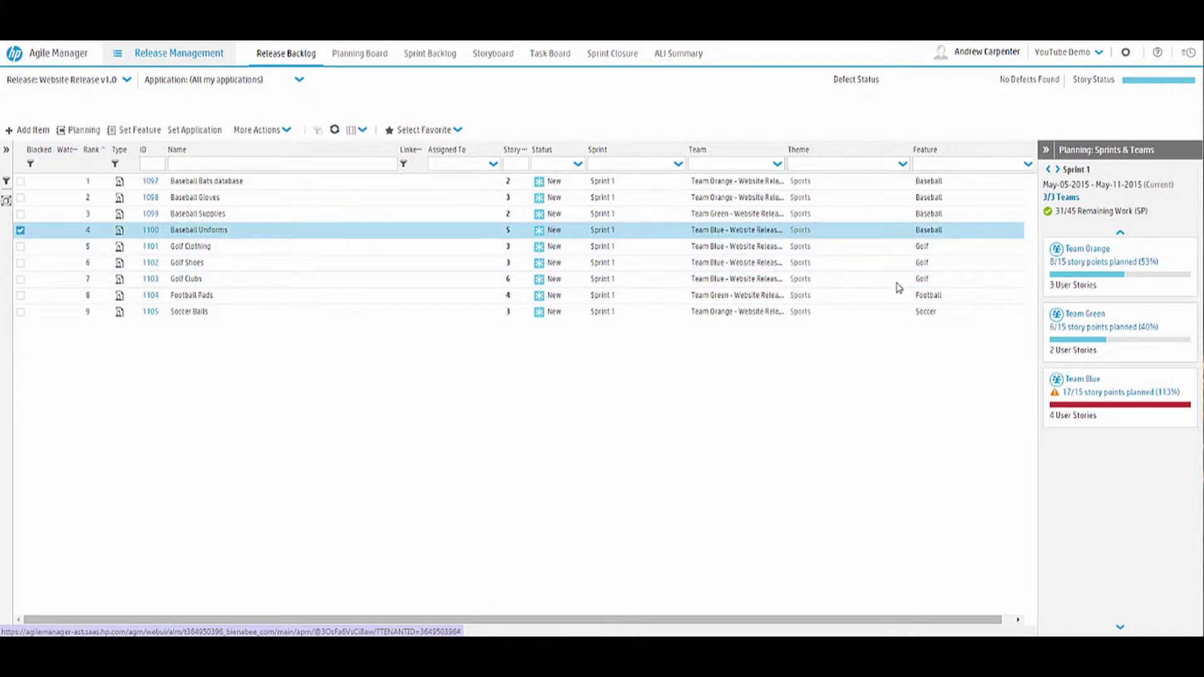
pyautogui.moveTo(898, 288); pyautogui.dragTo(1139, 318)
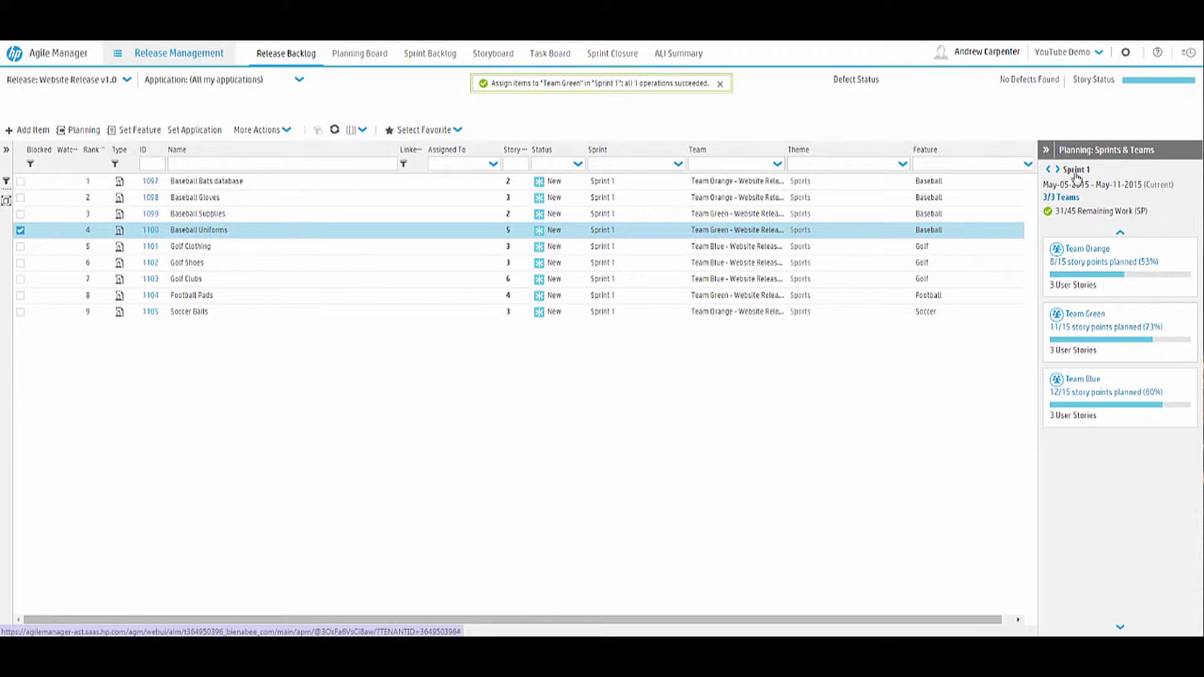
pyautogui.click(828, 411)
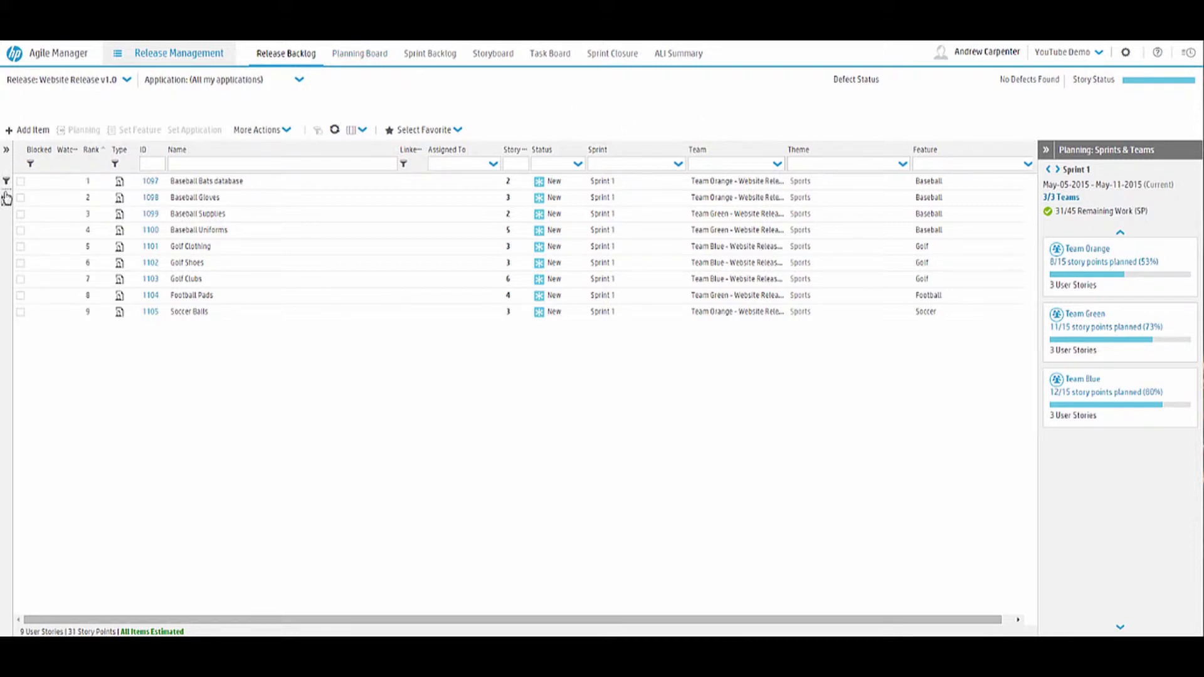
pyautogui.click(10, 151)
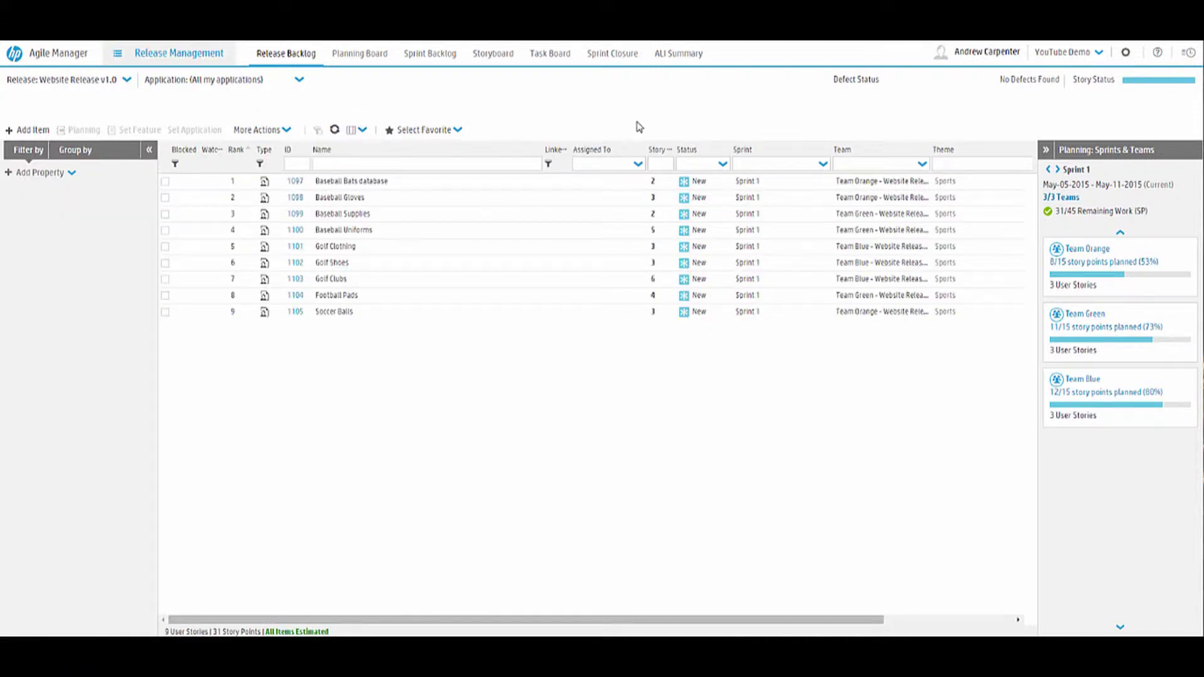
pyautogui.click(150, 152)
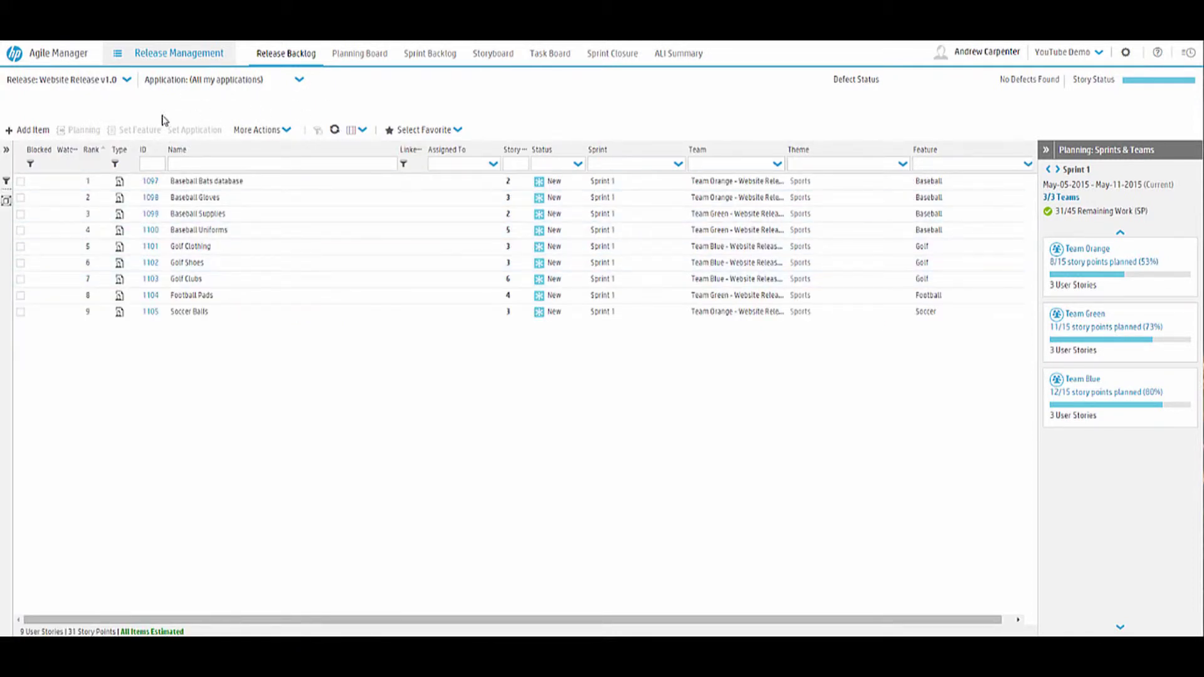
pyautogui.click(459, 131)
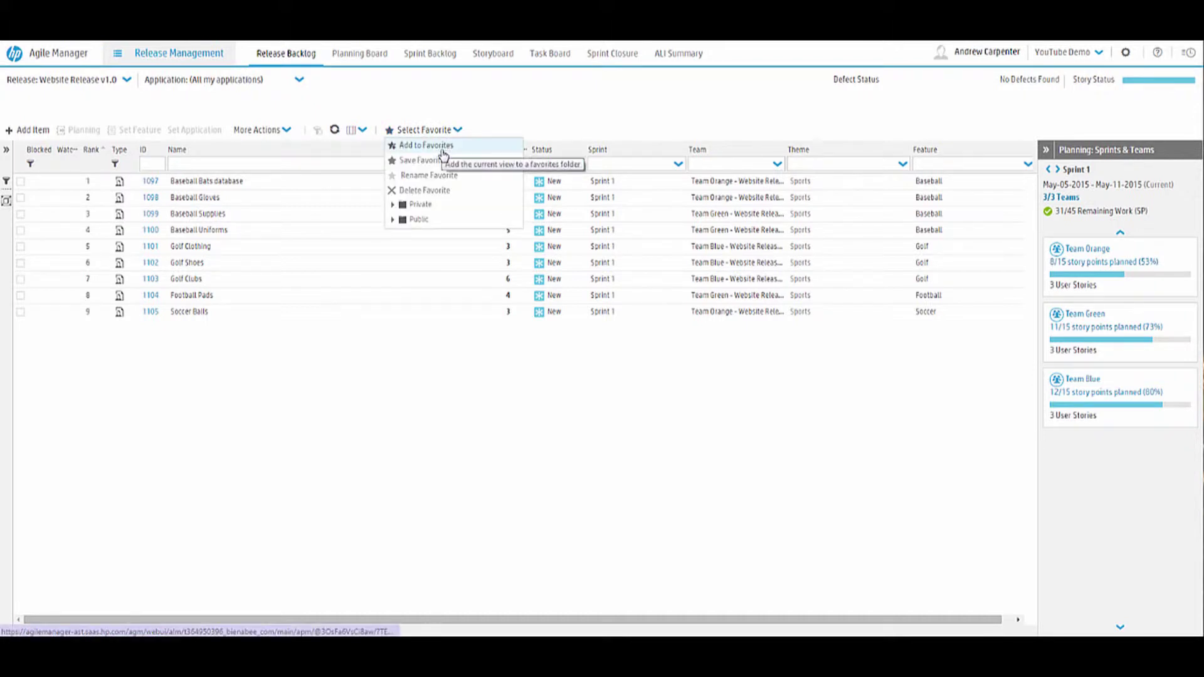
pyautogui.click(392, 205)
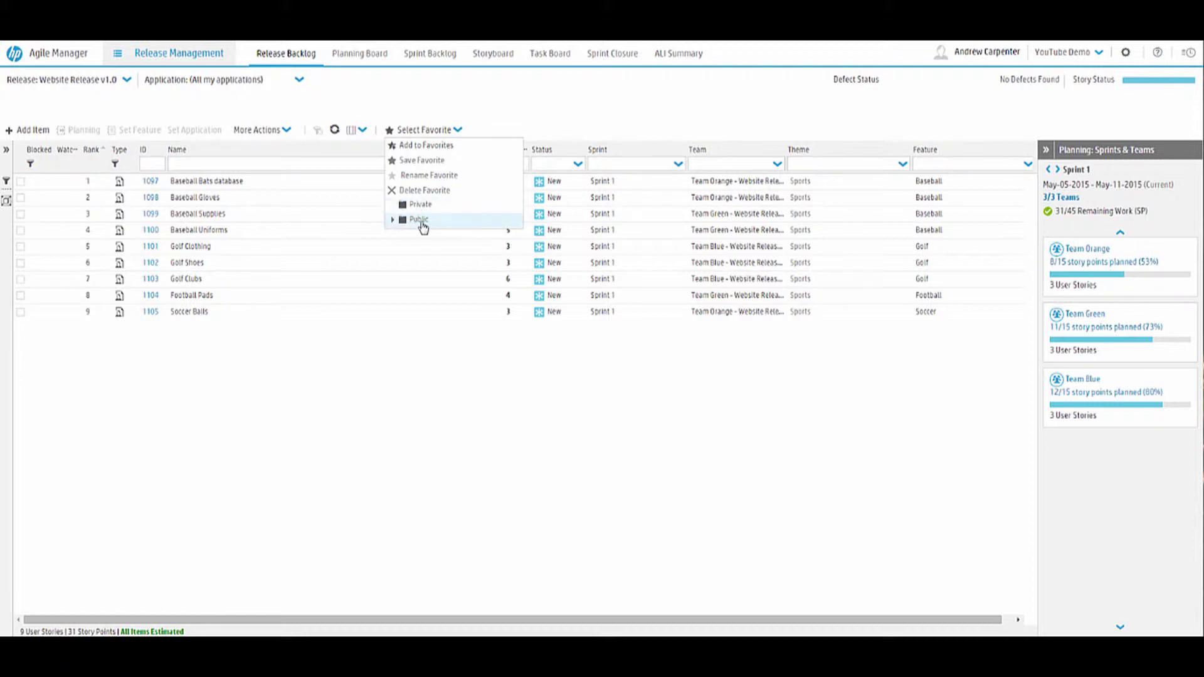
pyautogui.click(509, 104)
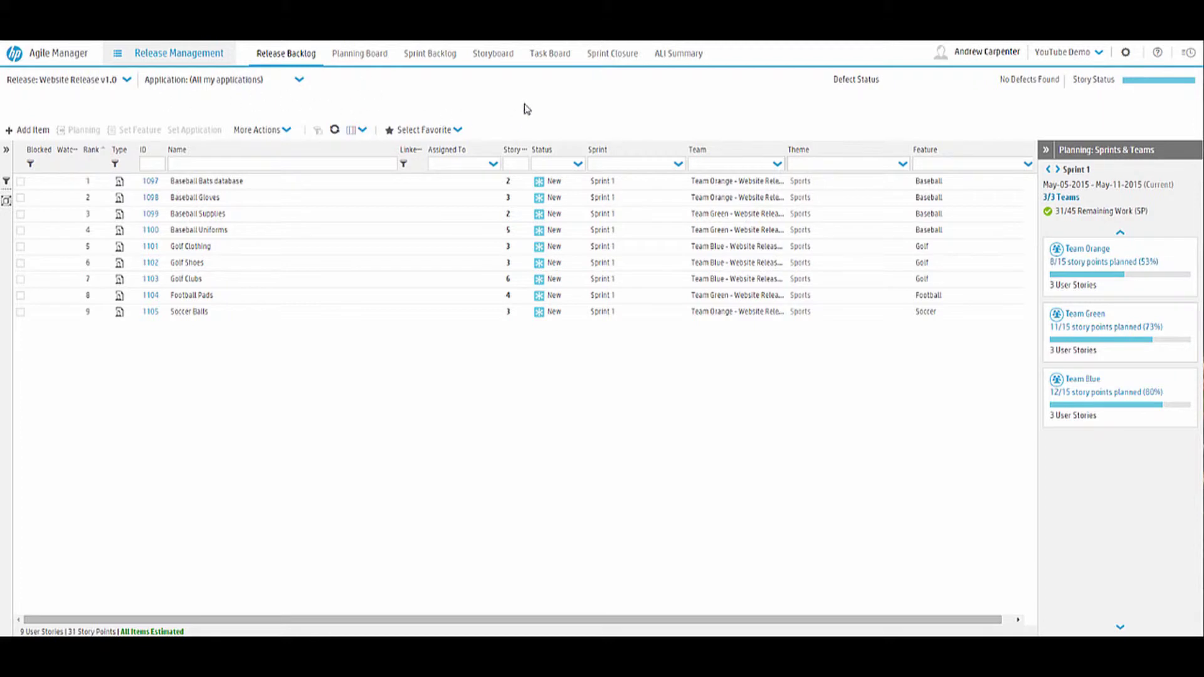
# Switch between Release Backlog and the Planning Board, ending on the Planning Board with nine New cards.
pyautogui.click(363, 55)
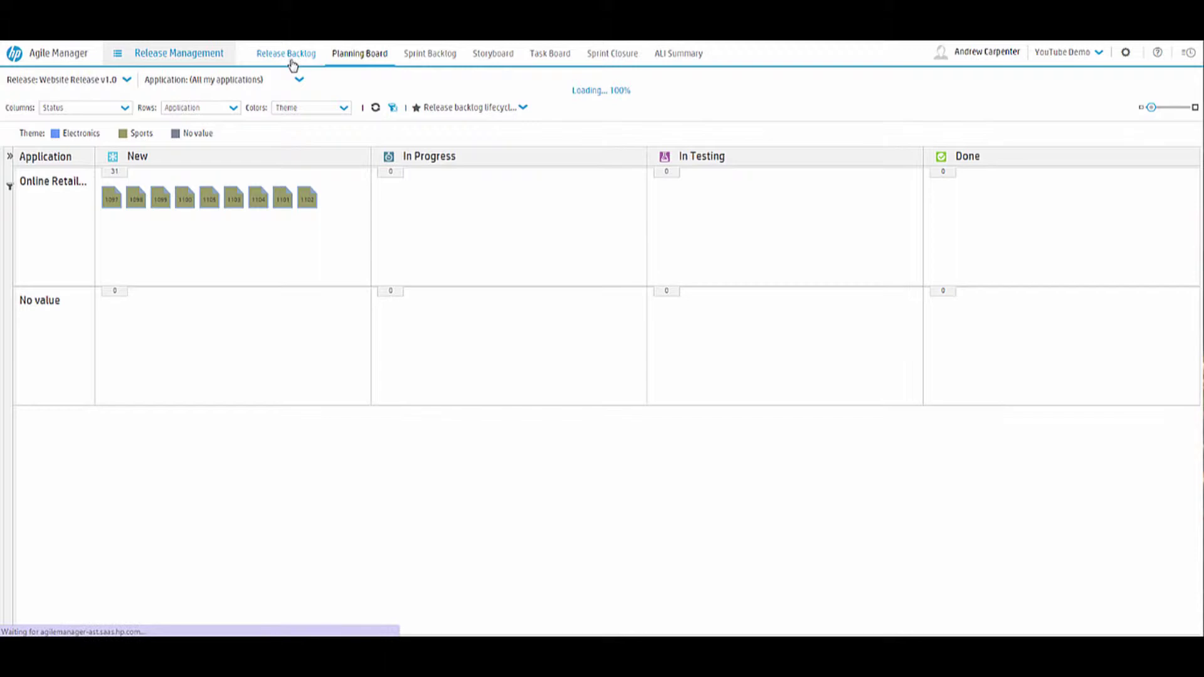
pyautogui.click(290, 59)
pyautogui.moveTo(1007, 82); pyautogui.dragTo(1060, 84)
pyautogui.click(959, 104)
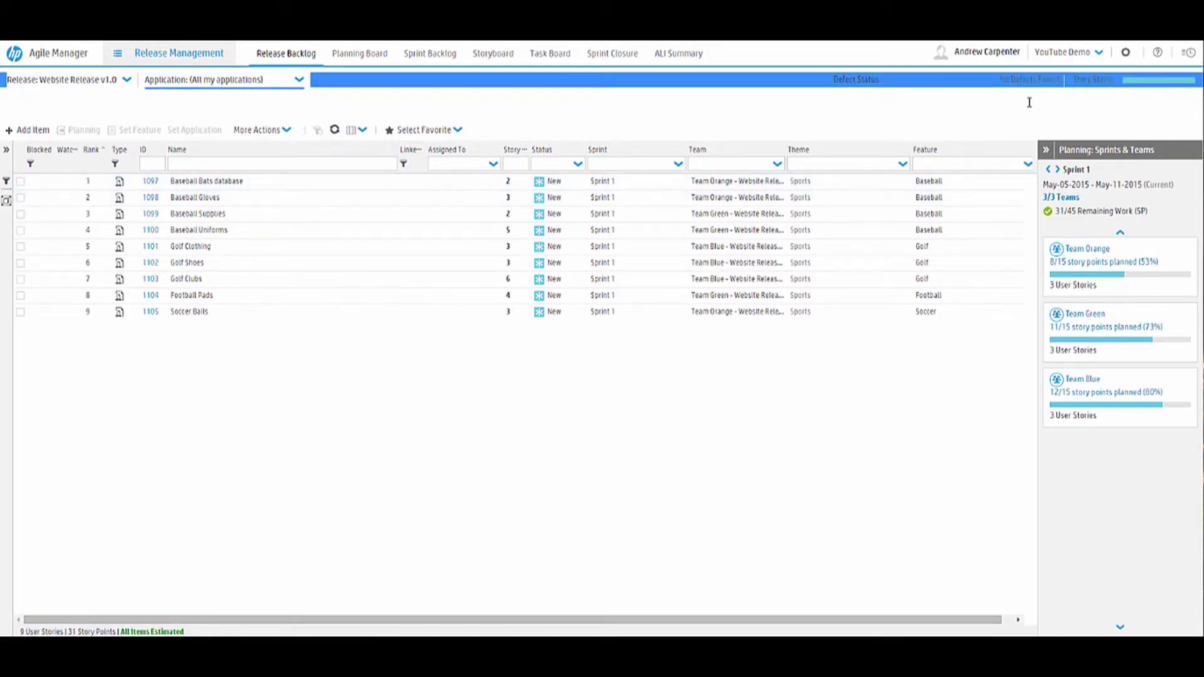
pyautogui.click(360, 56)
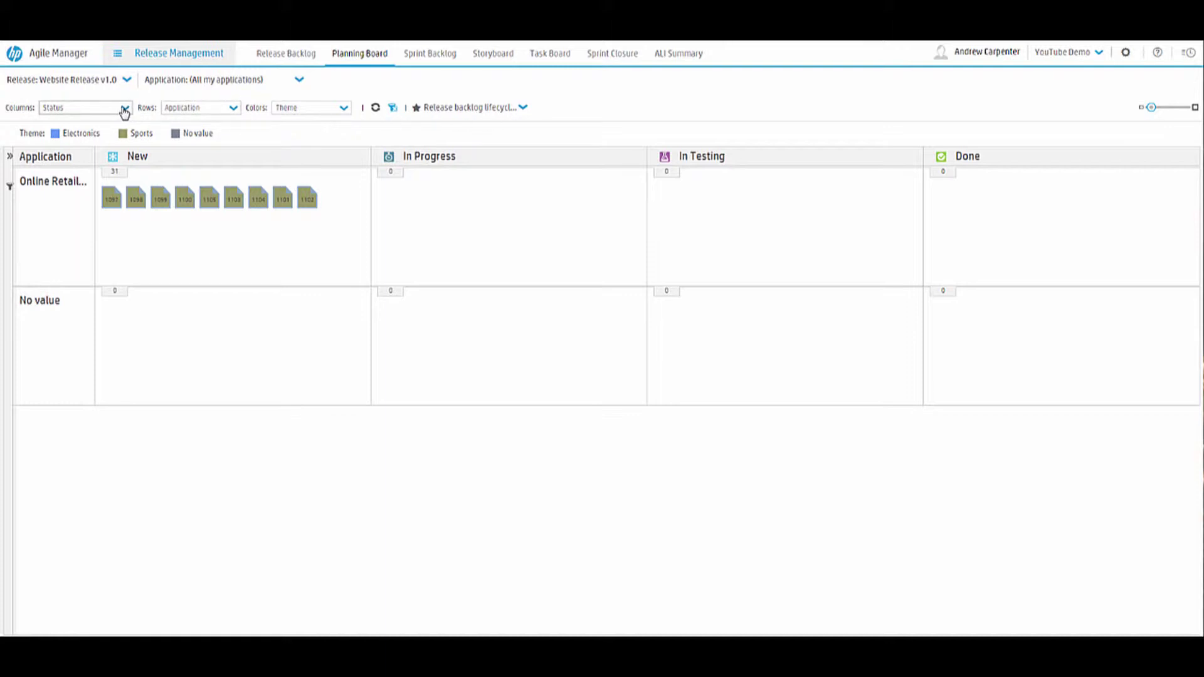
# Keep the board columns grouped by Status and colour the story cards by Team.
pyautogui.click(125, 109)
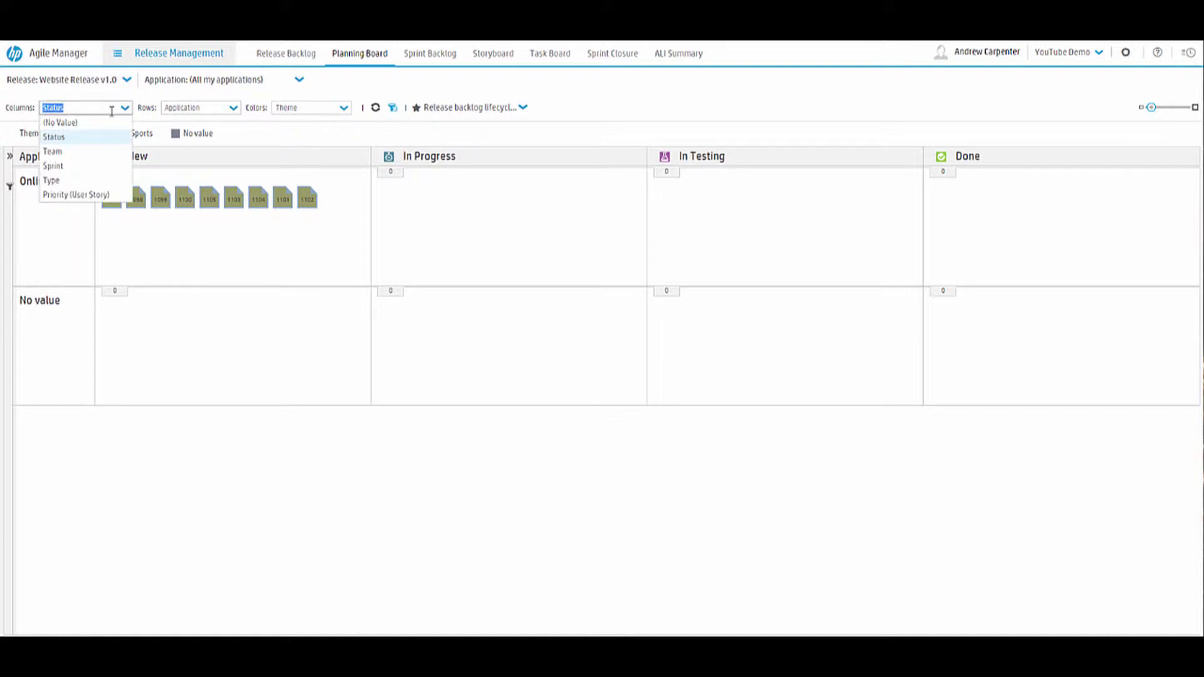
pyautogui.click(122, 109)
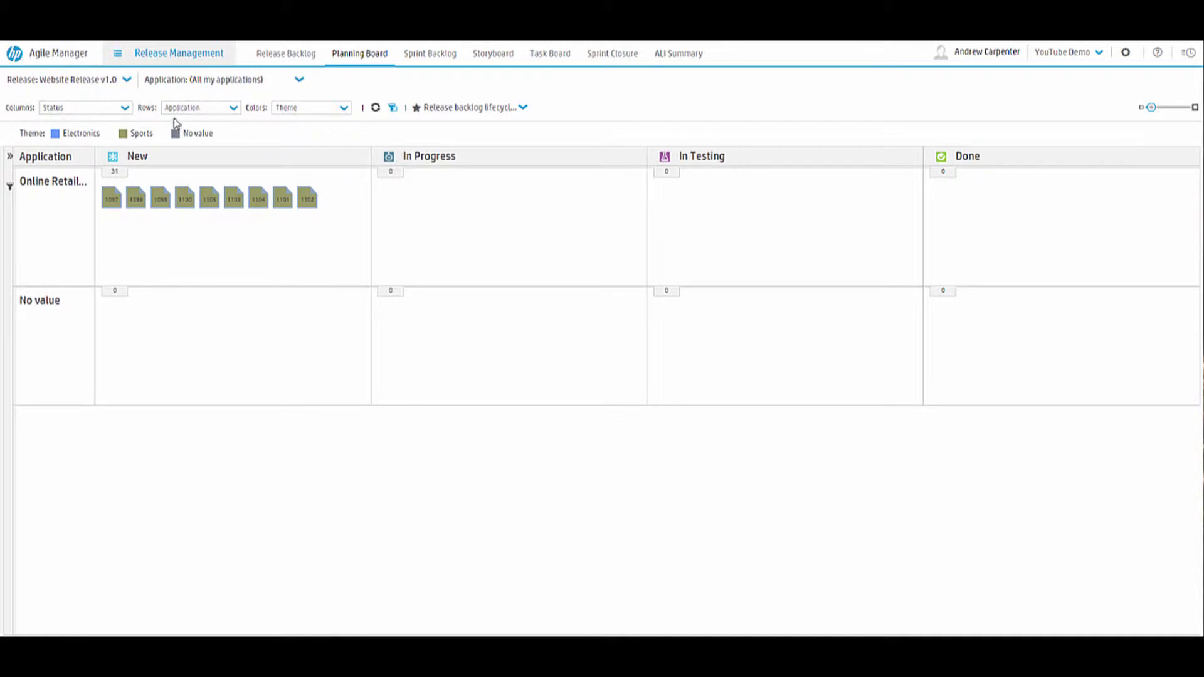
pyautogui.click(341, 111)
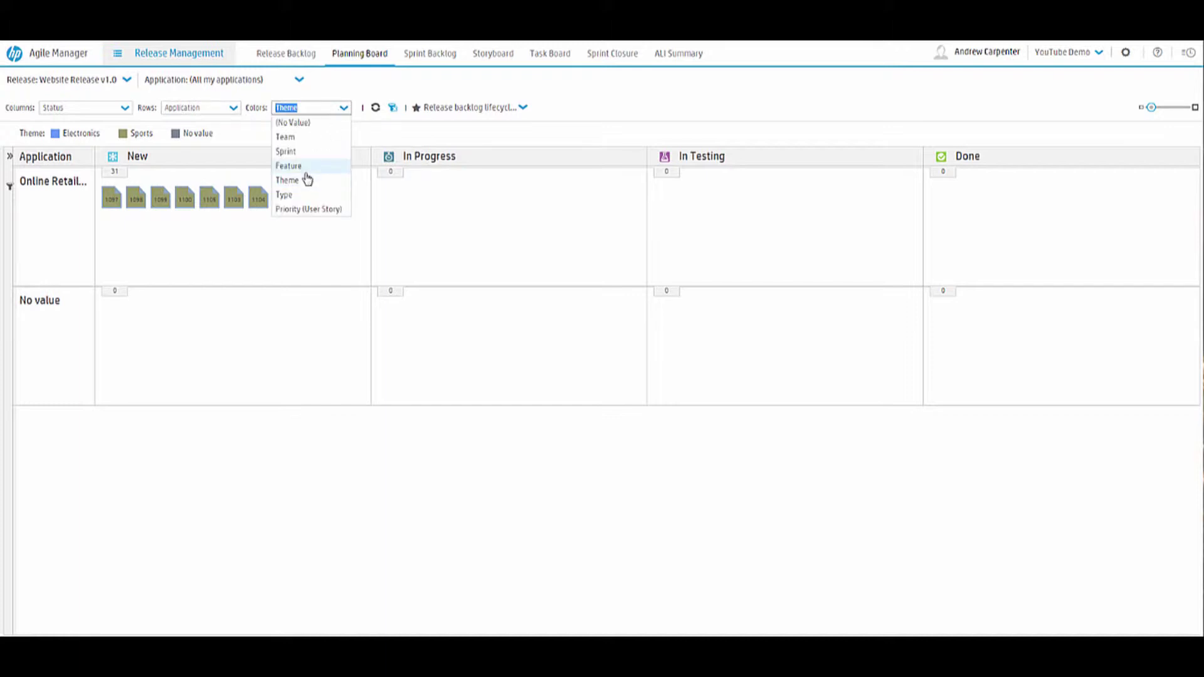
pyautogui.click(307, 180)
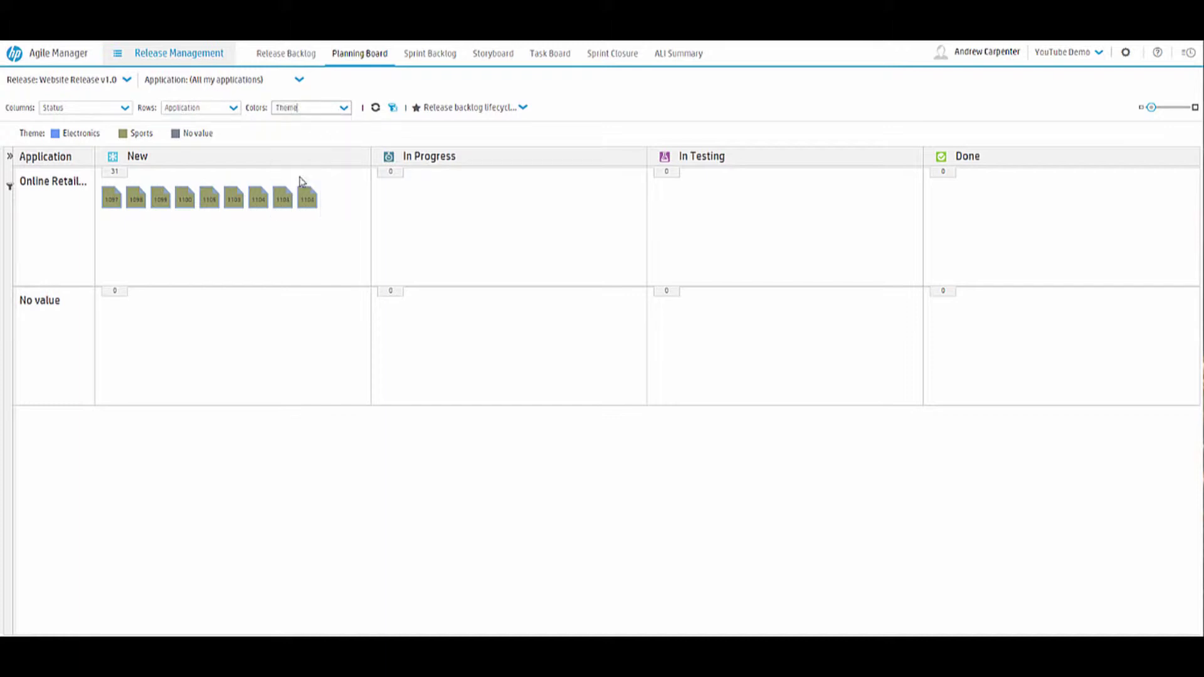
pyautogui.click(342, 108)
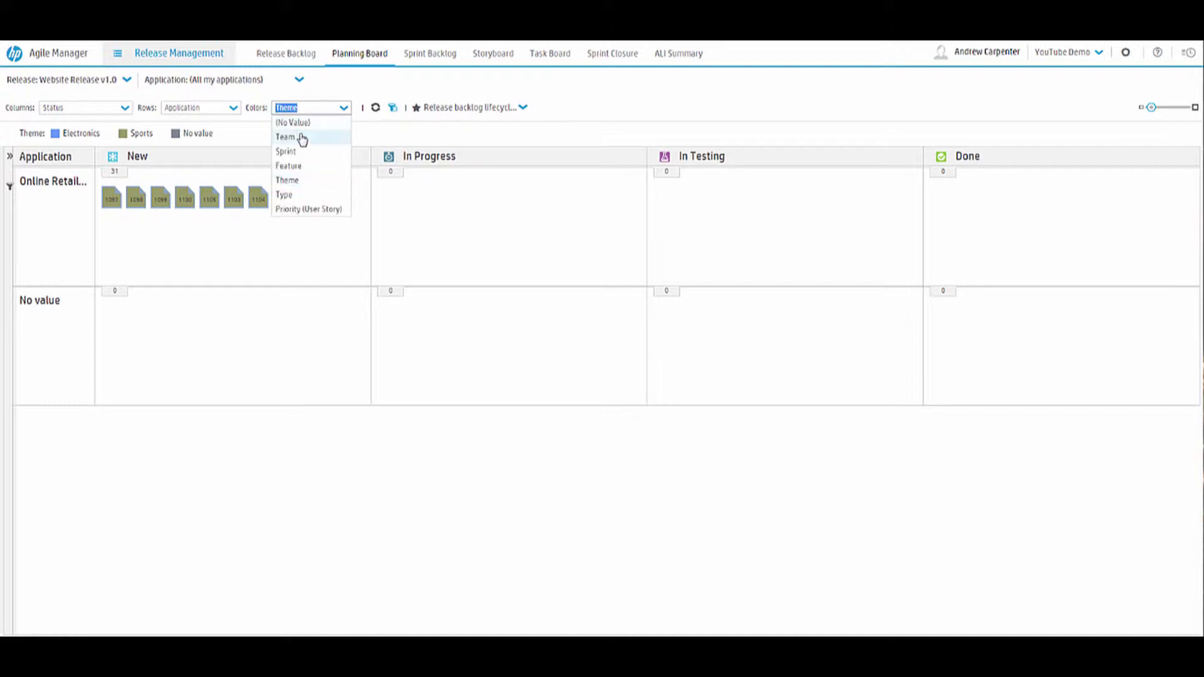
pyautogui.click(302, 139)
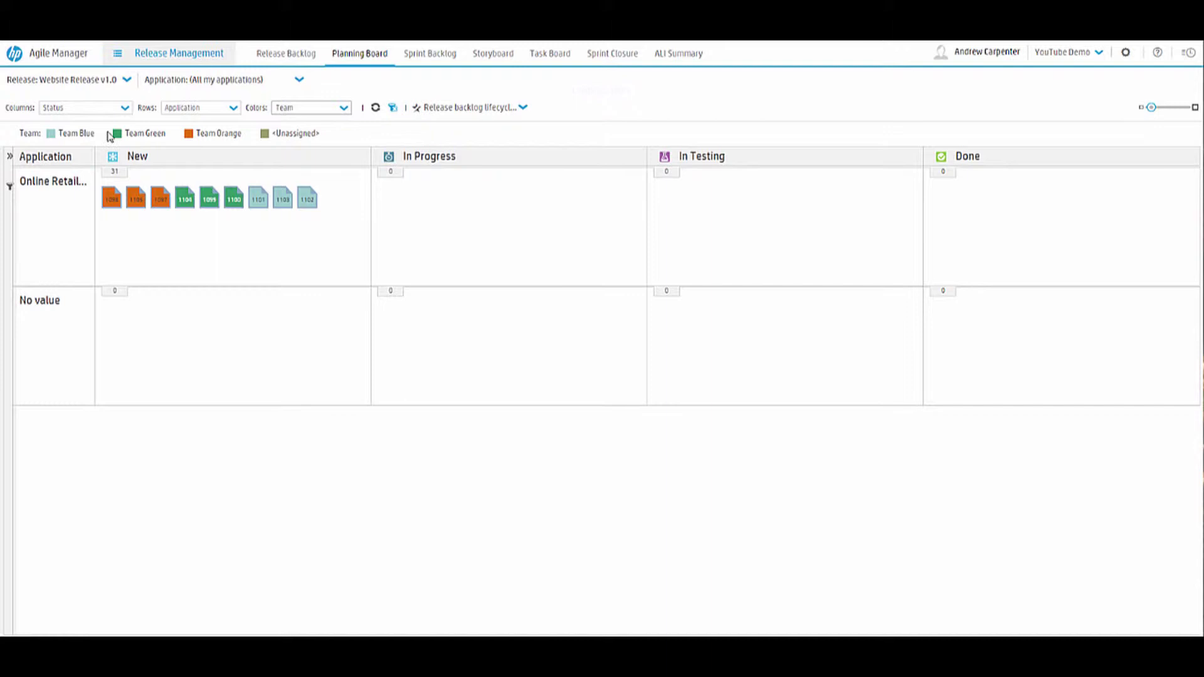
# Empty the New column into In Progress, then put 1103, 1097, 1099 In Testing and 1100 in Done.
pyautogui.moveTo(158, 199)
pyautogui.moveTo(259, 199)
pyautogui.moveTo(111, 200); pyautogui.dragTo(370, 236)
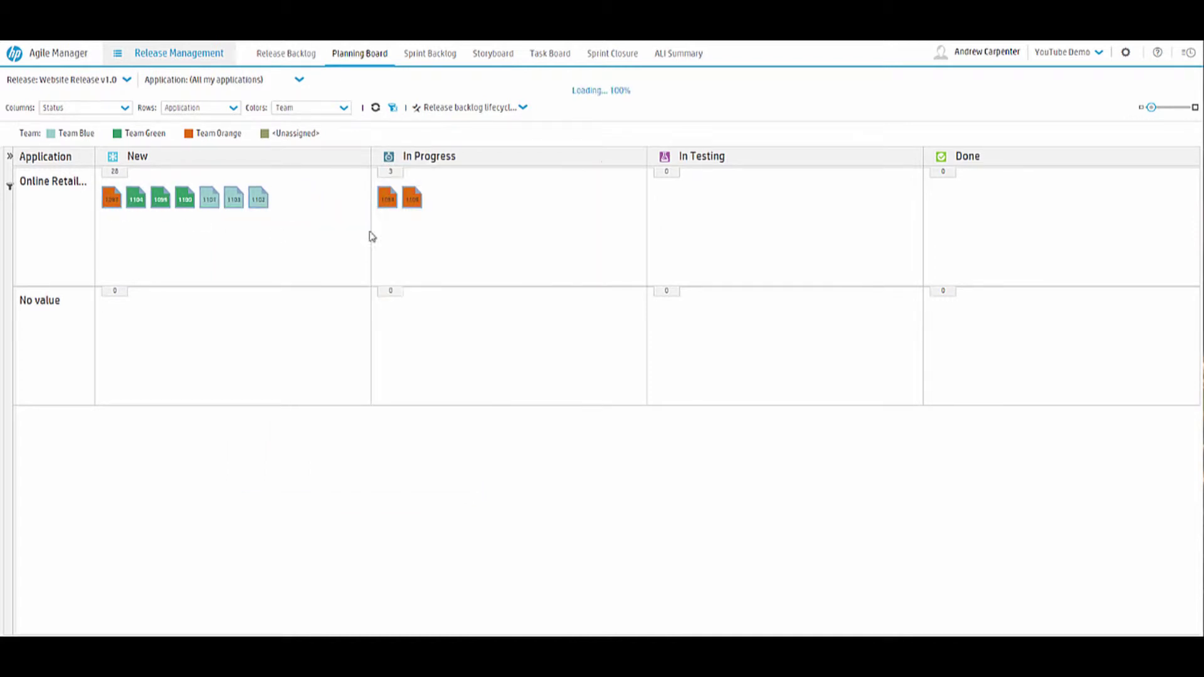
pyautogui.moveTo(111, 199); pyautogui.dragTo(449, 231)
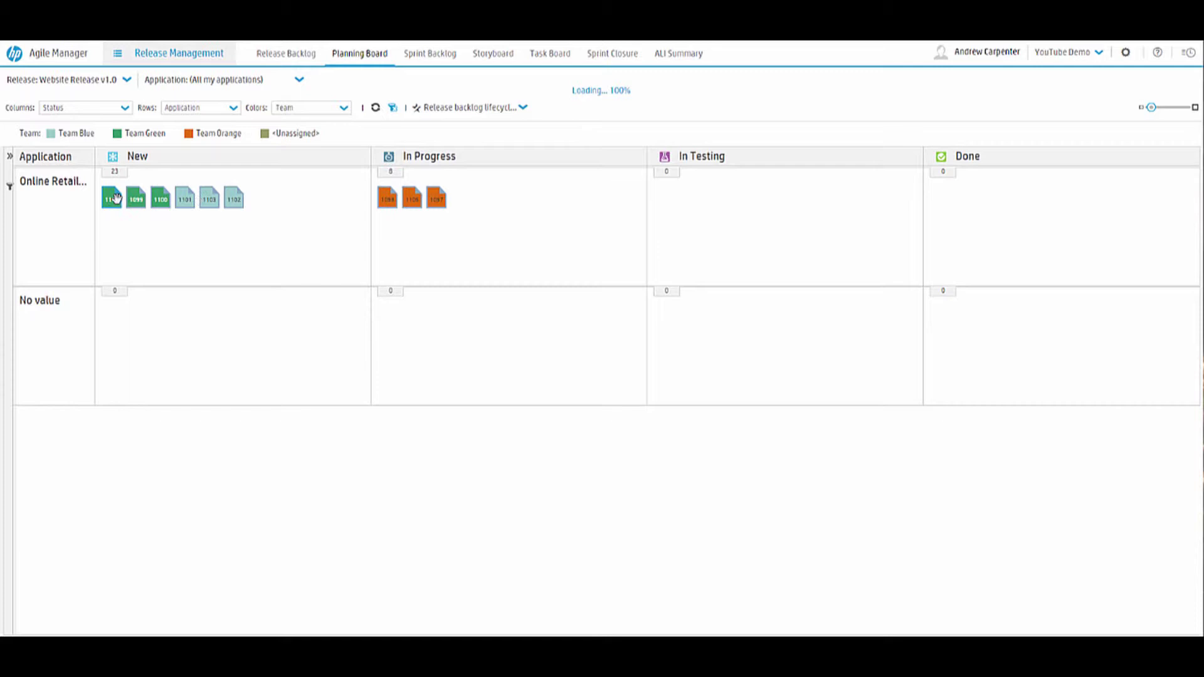
pyautogui.moveTo(112, 200); pyautogui.dragTo(395, 238)
pyautogui.moveTo(112, 199); pyautogui.dragTo(508, 226)
pyautogui.moveTo(111, 198); pyautogui.dragTo(509, 202)
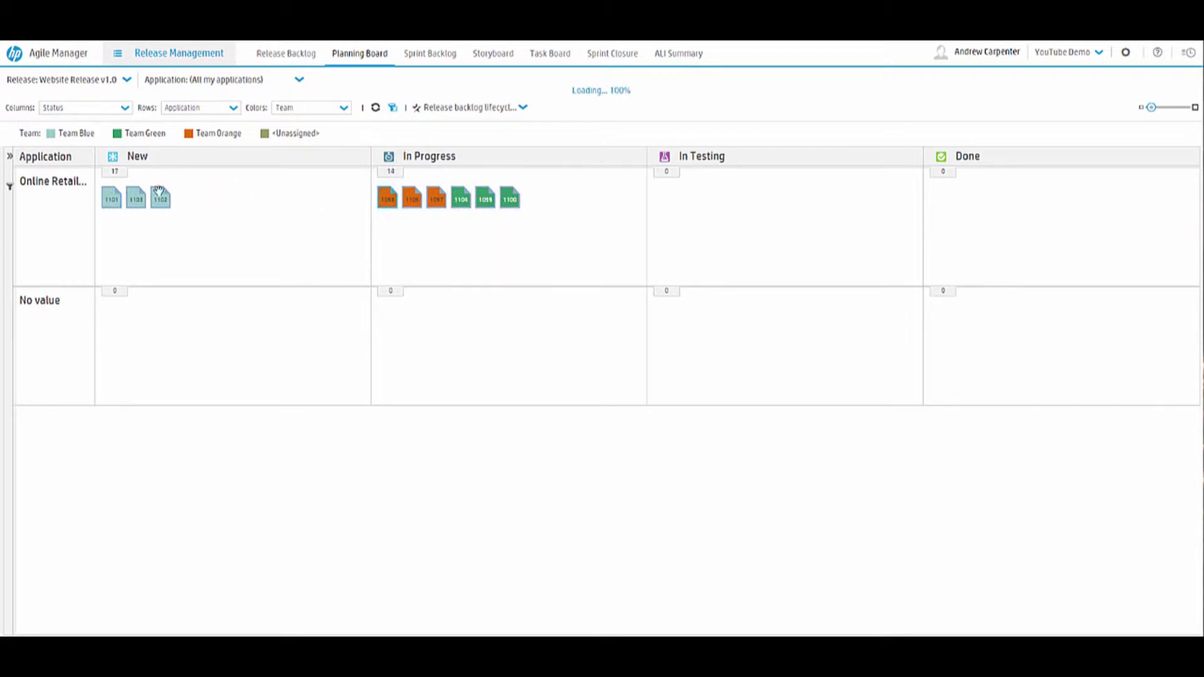
pyautogui.moveTo(111, 200); pyautogui.dragTo(415, 251)
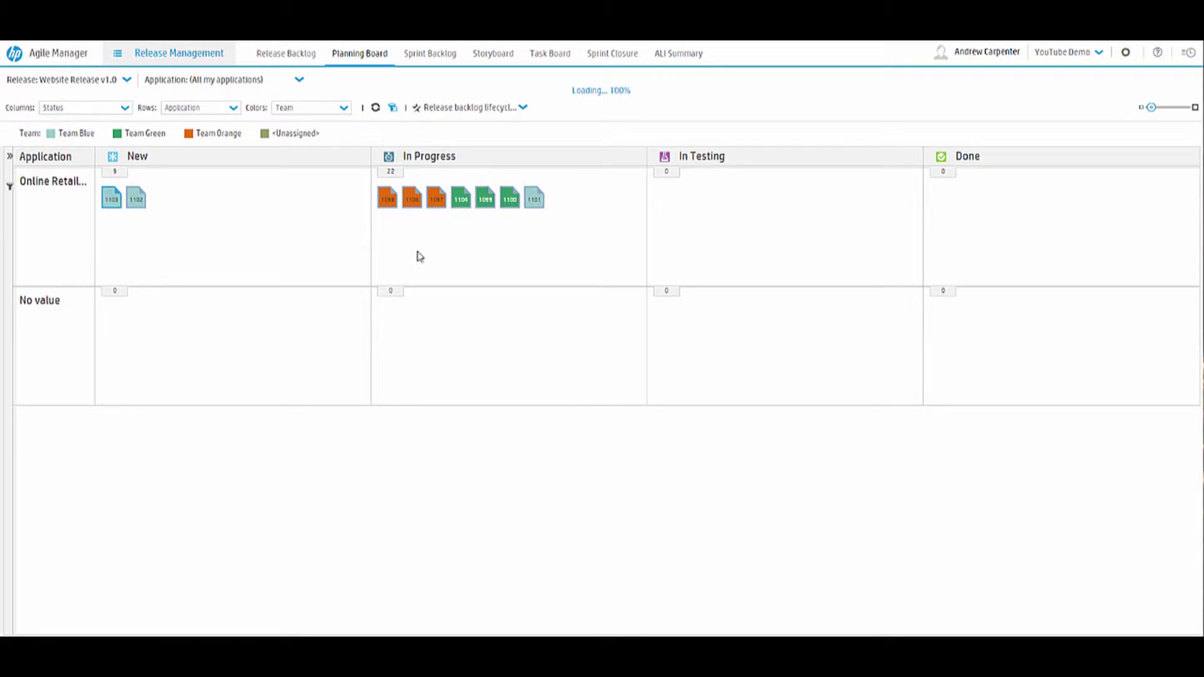
pyautogui.moveTo(136, 199); pyautogui.dragTo(664, 228)
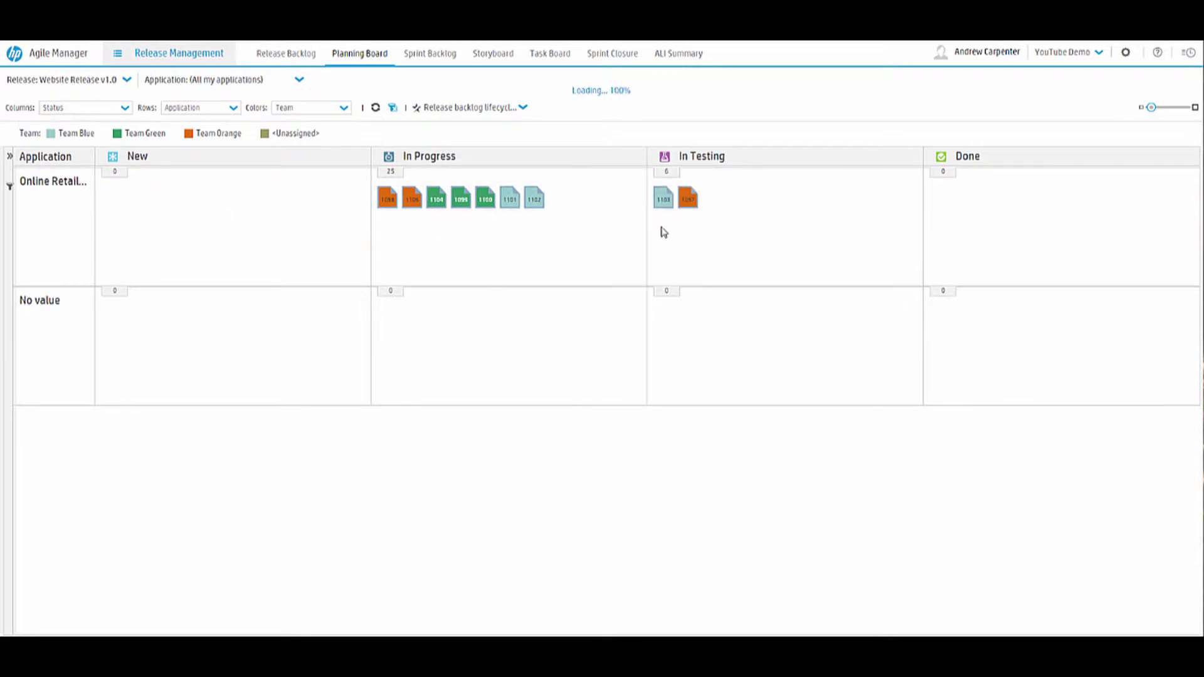
pyautogui.moveTo(461, 200); pyautogui.dragTo(740, 220)
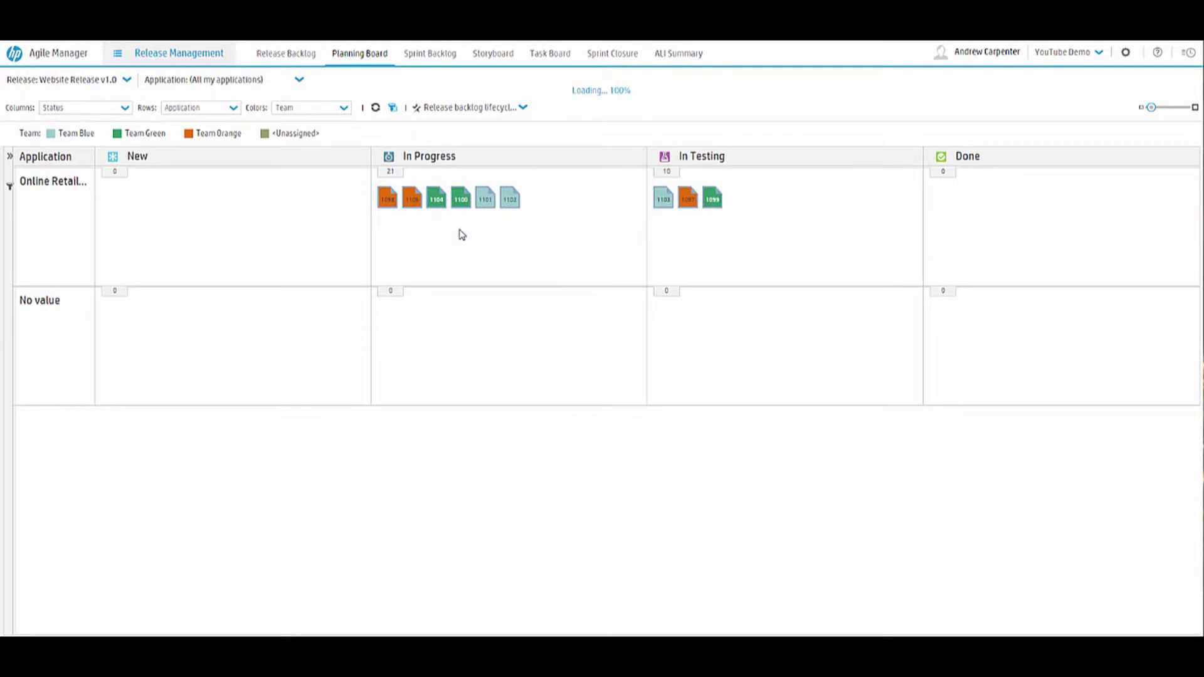
pyautogui.moveTo(461, 199); pyautogui.dragTo(971, 215)
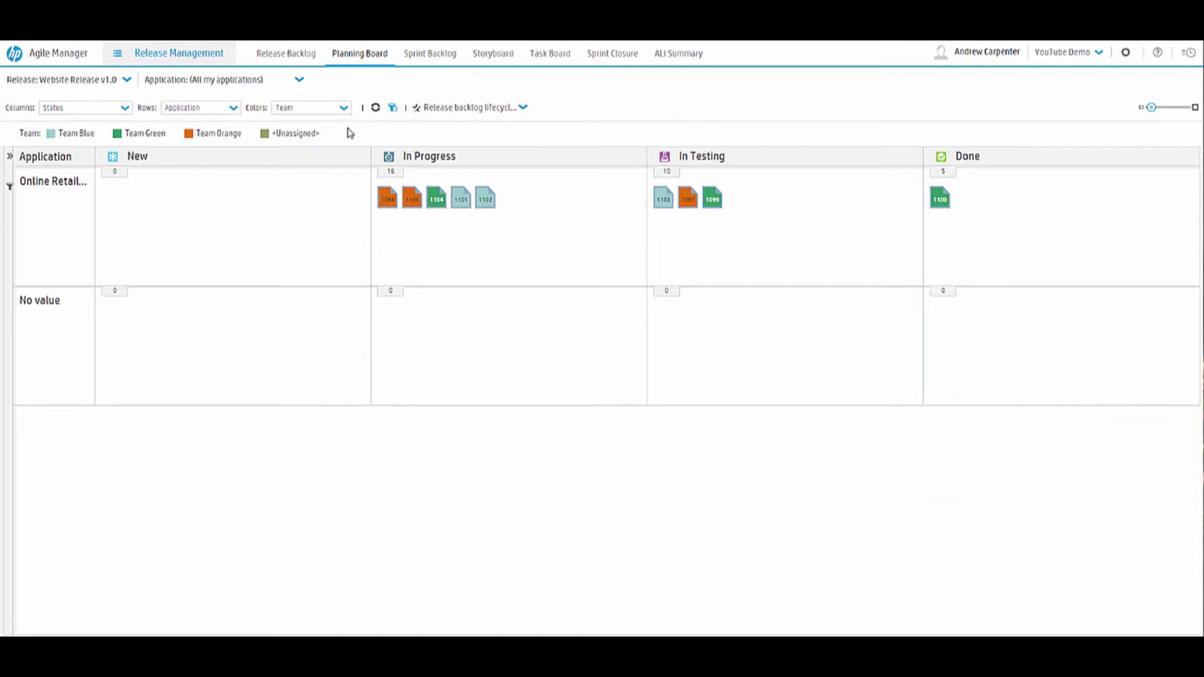
# Check favorites and column grouping, then move story 1103 to In Progress and back to In Testing.
pyautogui.click(523, 109)
pyautogui.click(450, 94)
pyautogui.click(119, 108)
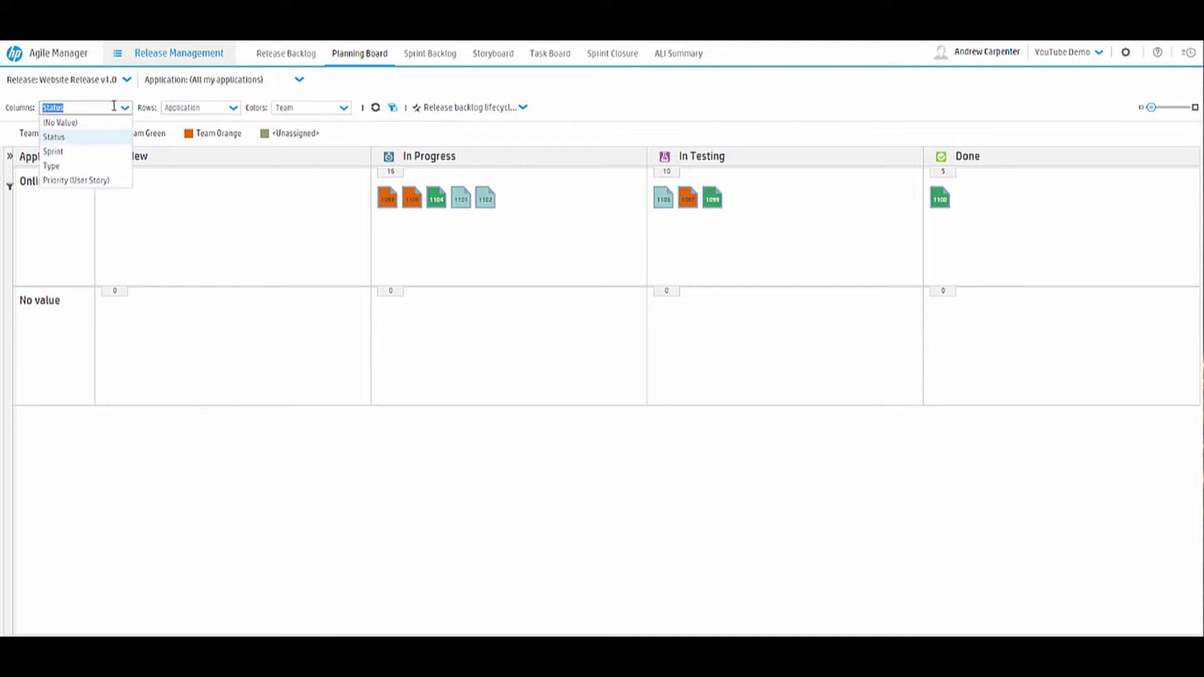
pyautogui.click(631, 106)
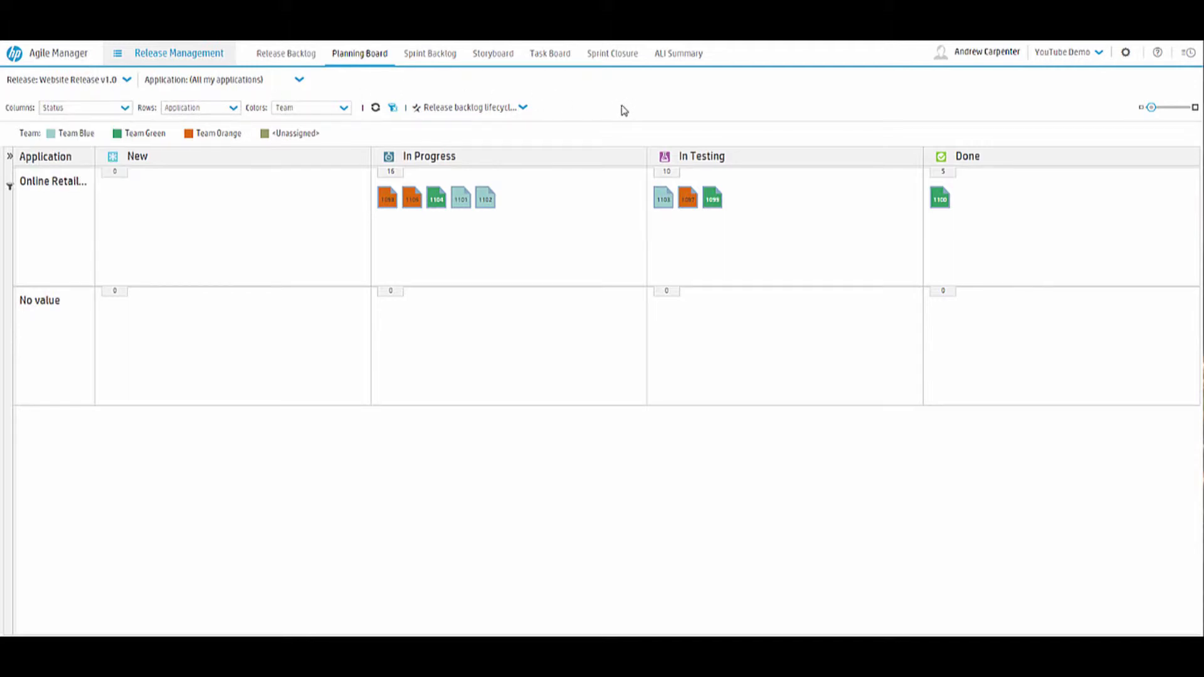
pyautogui.moveTo(661, 197); pyautogui.dragTo(583, 249)
pyautogui.moveTo(509, 198); pyautogui.dragTo(659, 220)
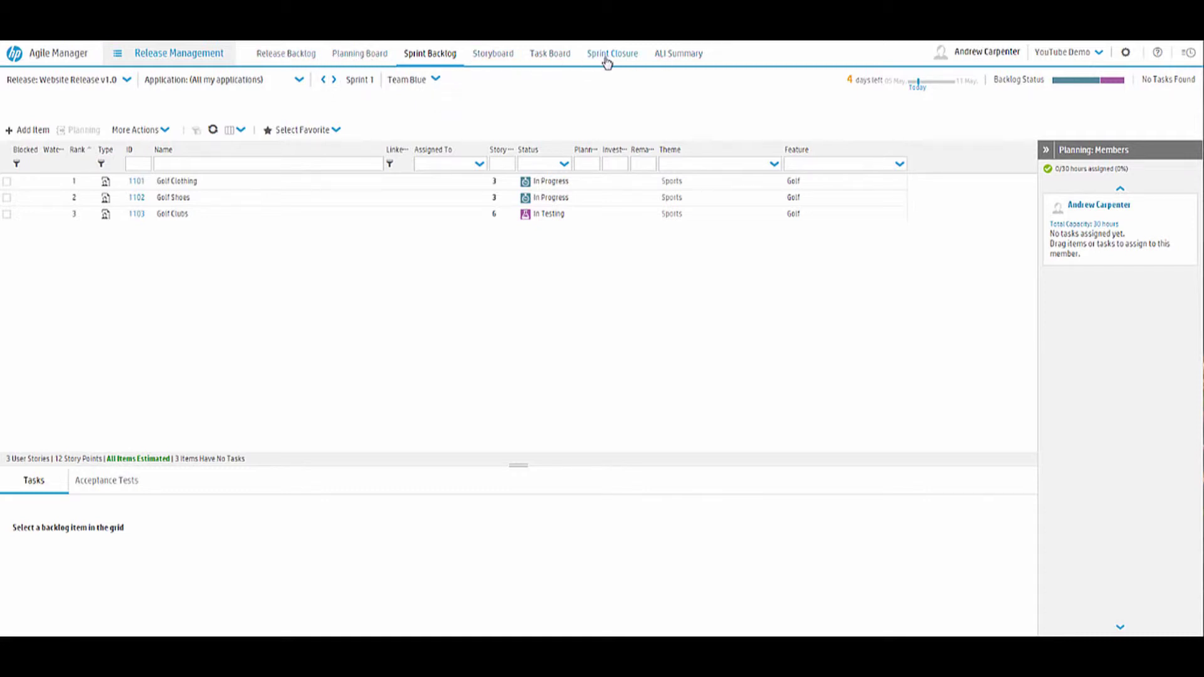
# Keep the current module and show Team Blue's Sprint 1 backlog.
pyautogui.click(154, 54)
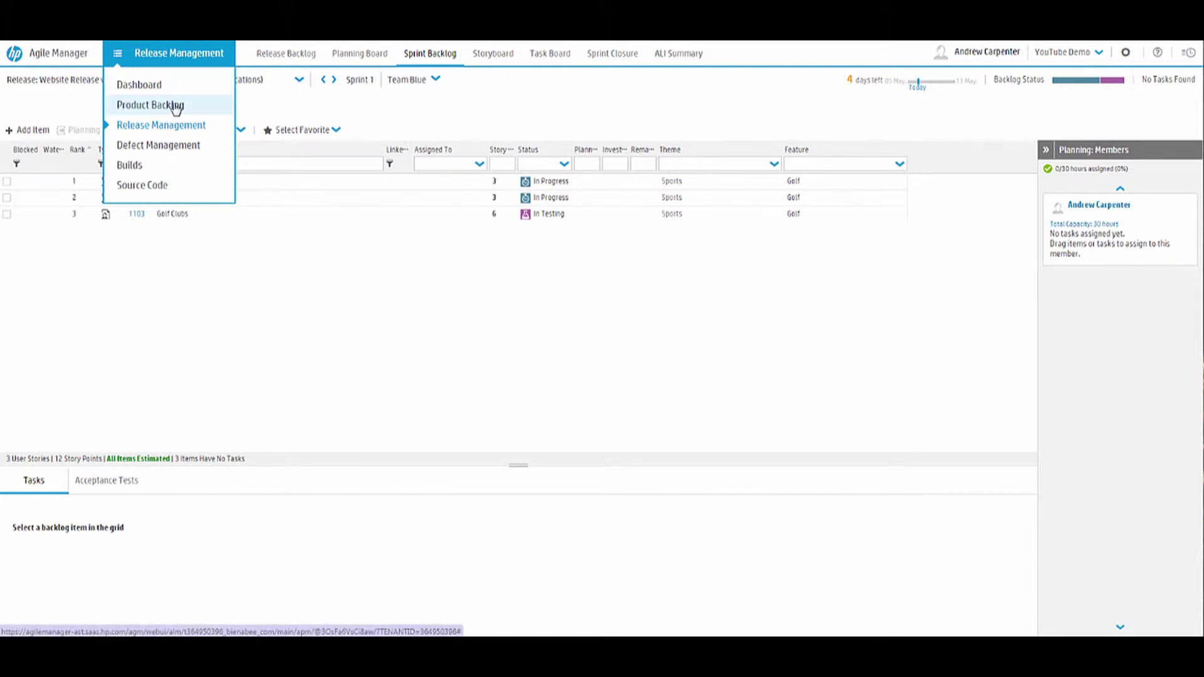
pyautogui.click(440, 100)
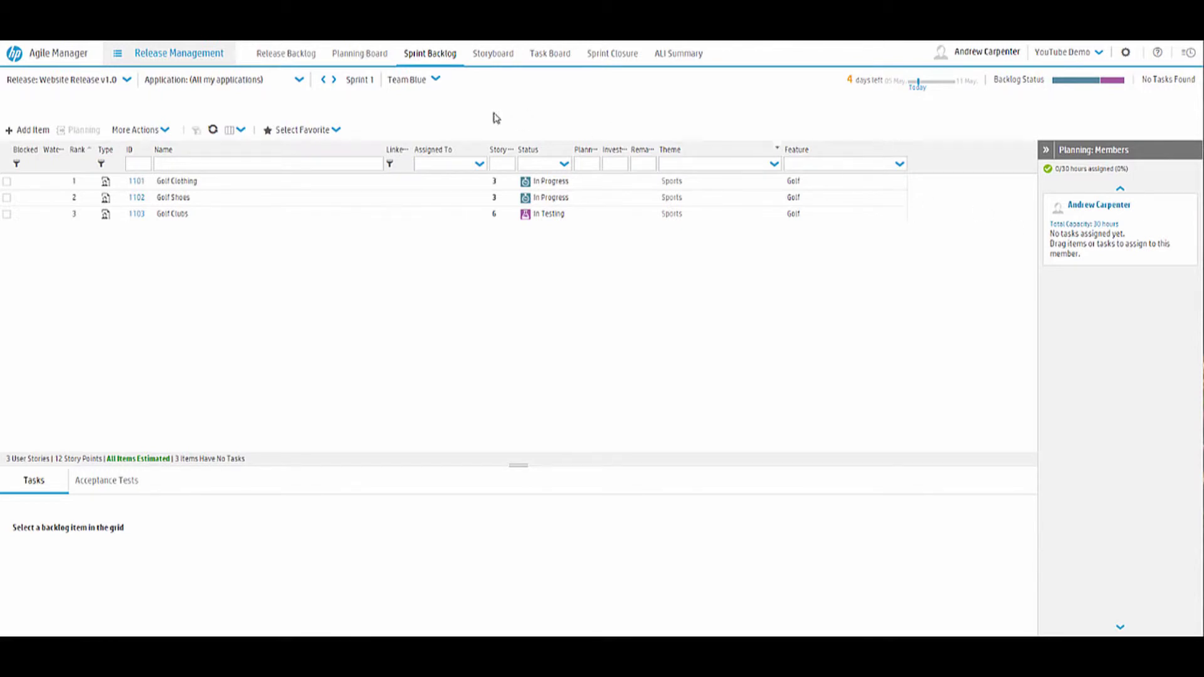
pyautogui.click(434, 80)
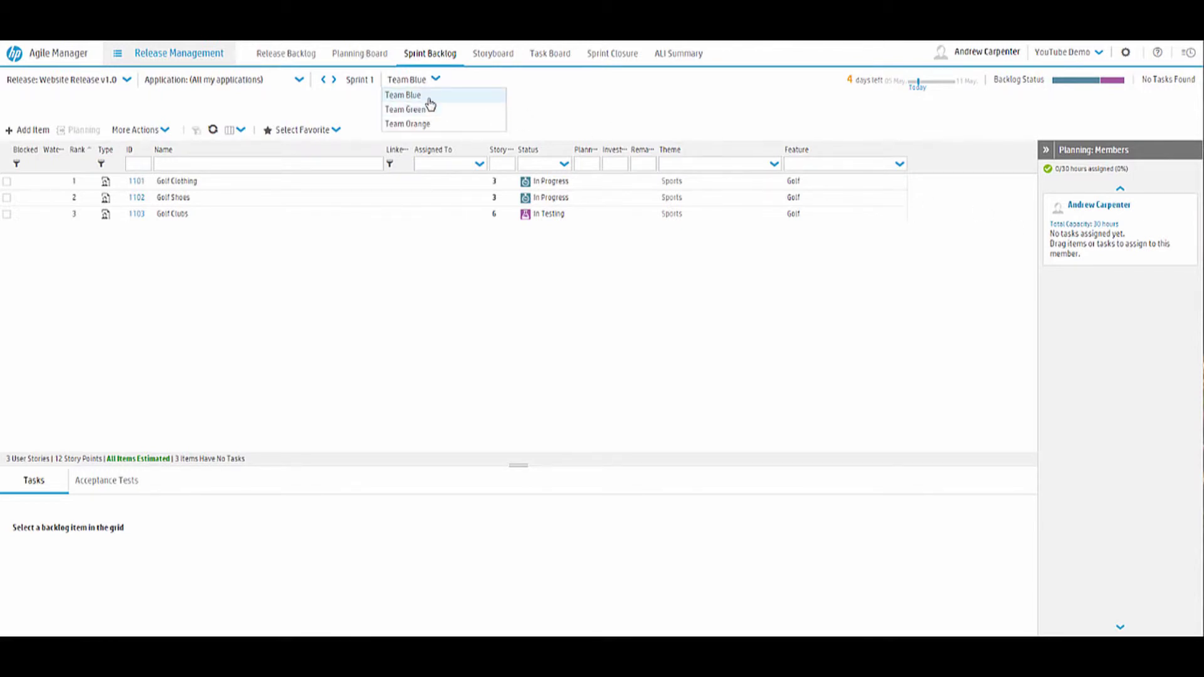
pyautogui.click(437, 94)
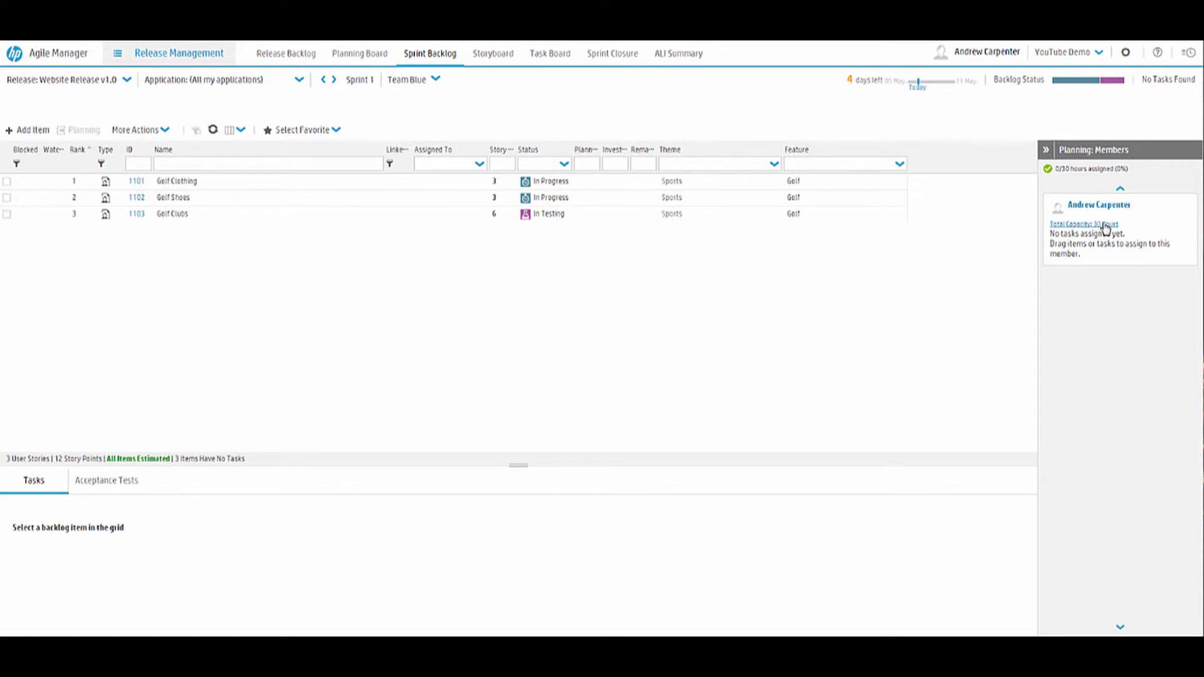
pyautogui.moveTo(1085, 168); pyautogui.dragTo(1060, 168)
pyautogui.click(1134, 178)
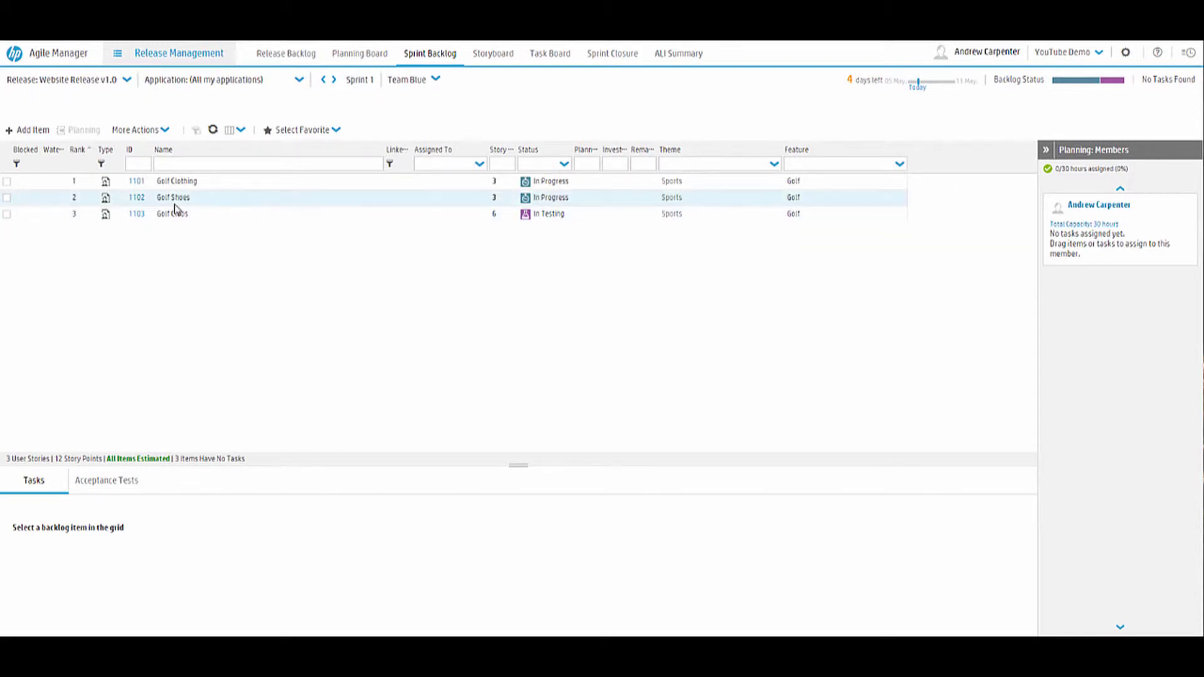
# Select the Golf Clothing story to show its empty task list.
pyautogui.click(7, 183)
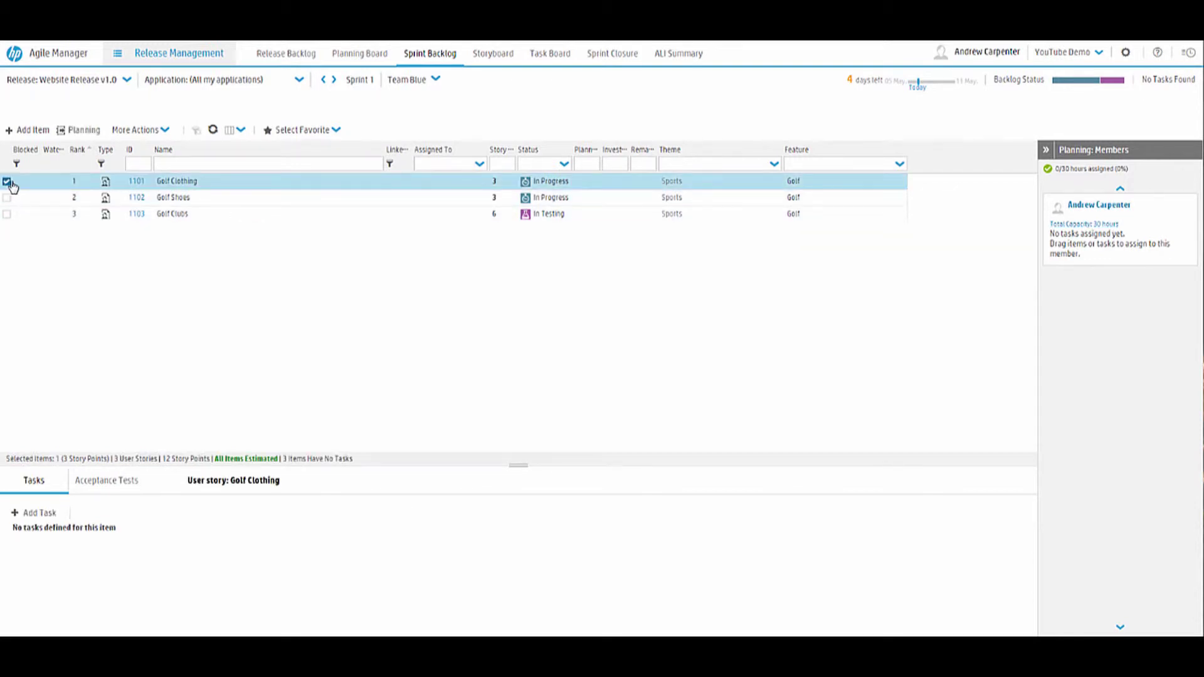
pyautogui.click(8, 183)
pyautogui.click(178, 197)
pyautogui.click(191, 182)
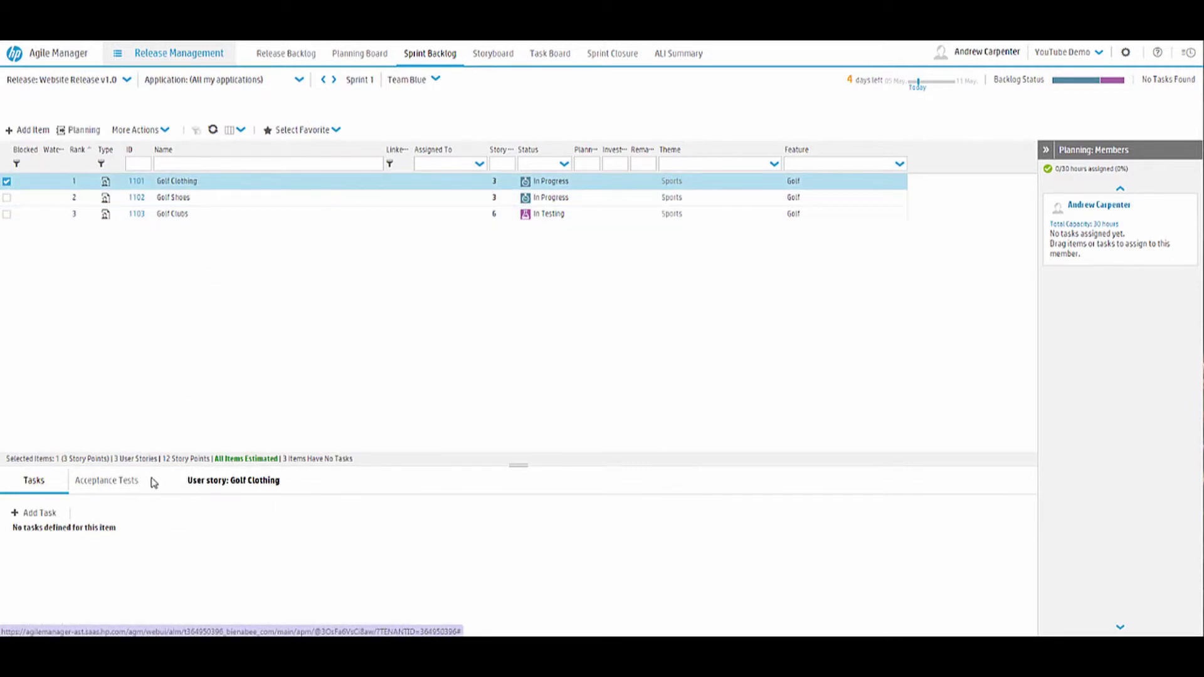
# Add a red 'Create content' task of 5 hours to Golf Clothing.
pyautogui.click(49, 513)
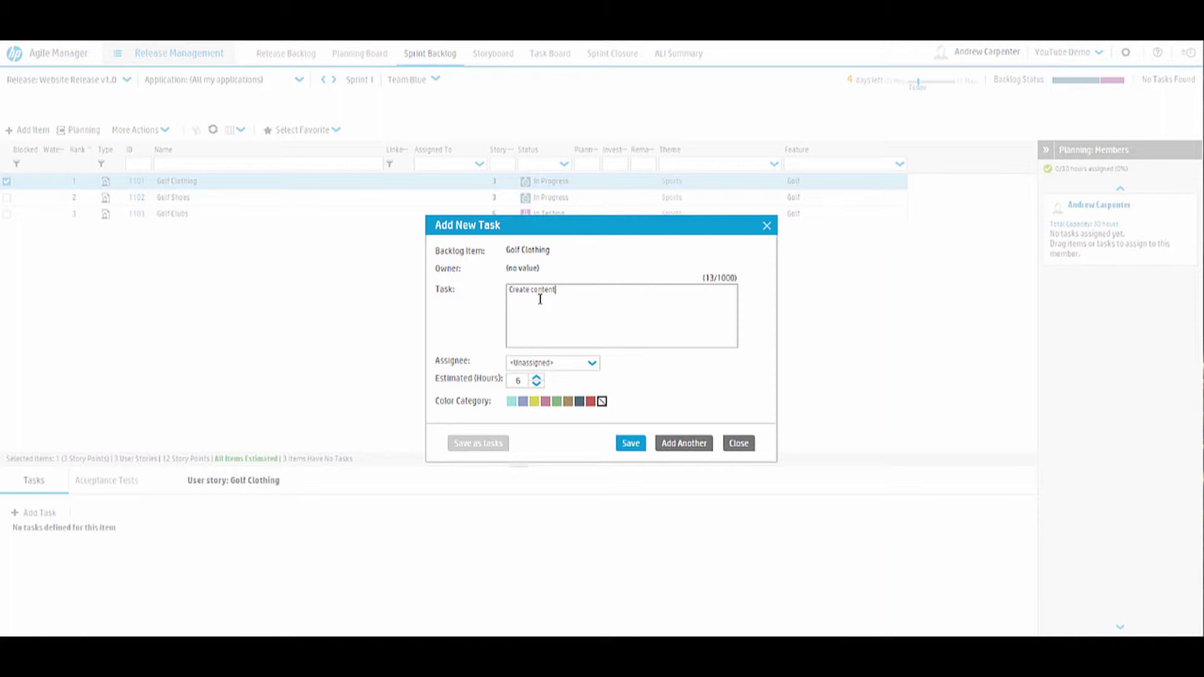
pyautogui.click(571, 364)
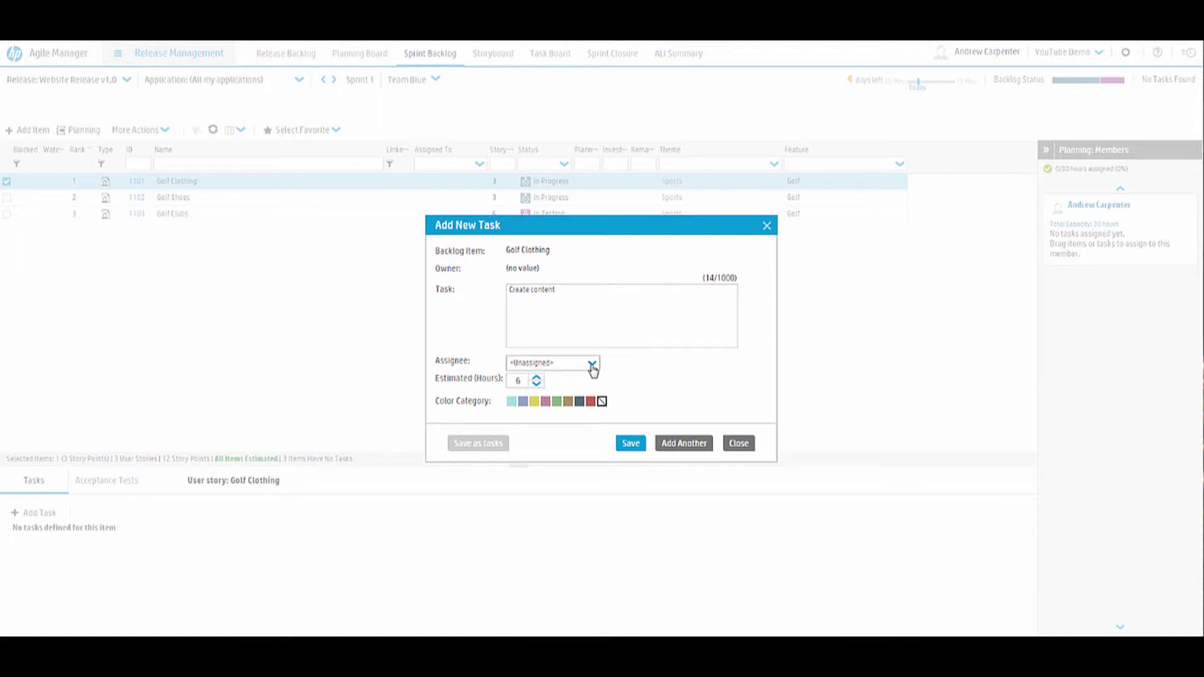
pyautogui.click(592, 365)
pyautogui.click(652, 374)
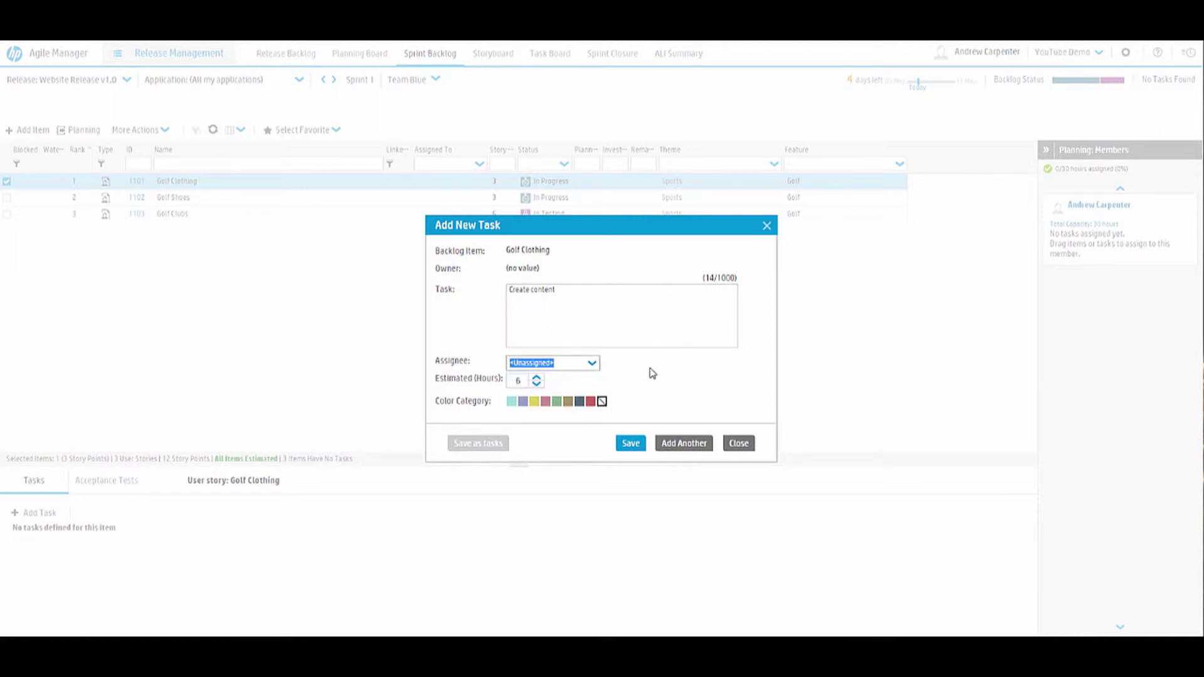
pyautogui.click(536, 385)
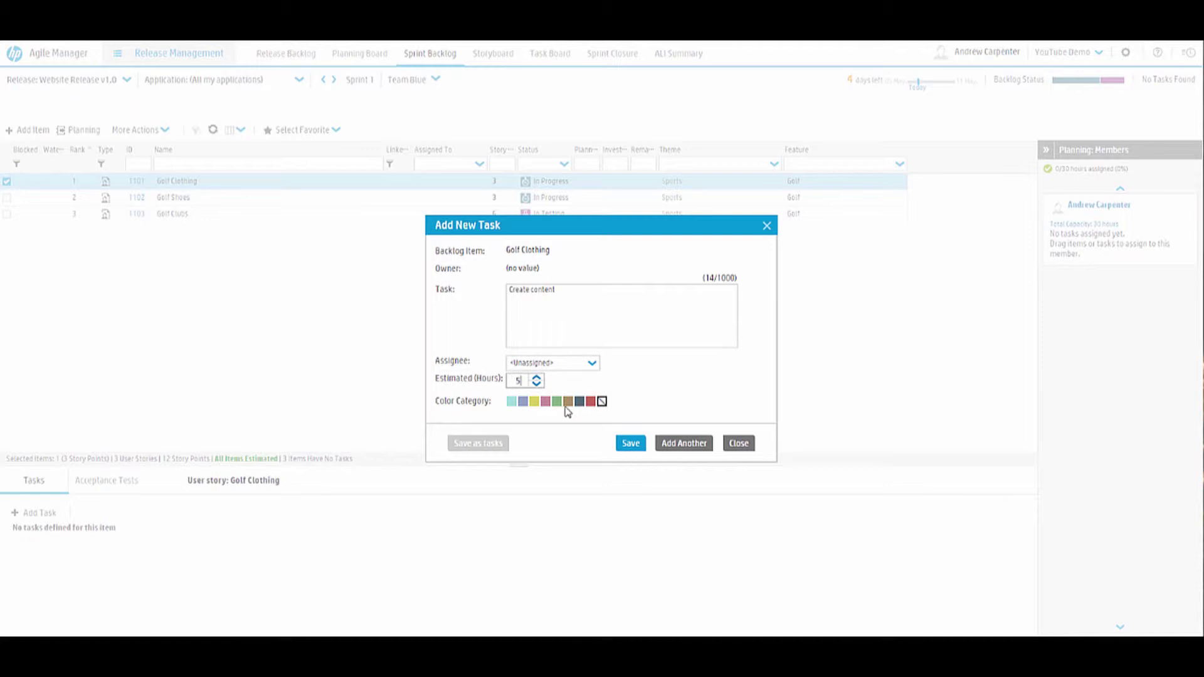
pyautogui.click(591, 404)
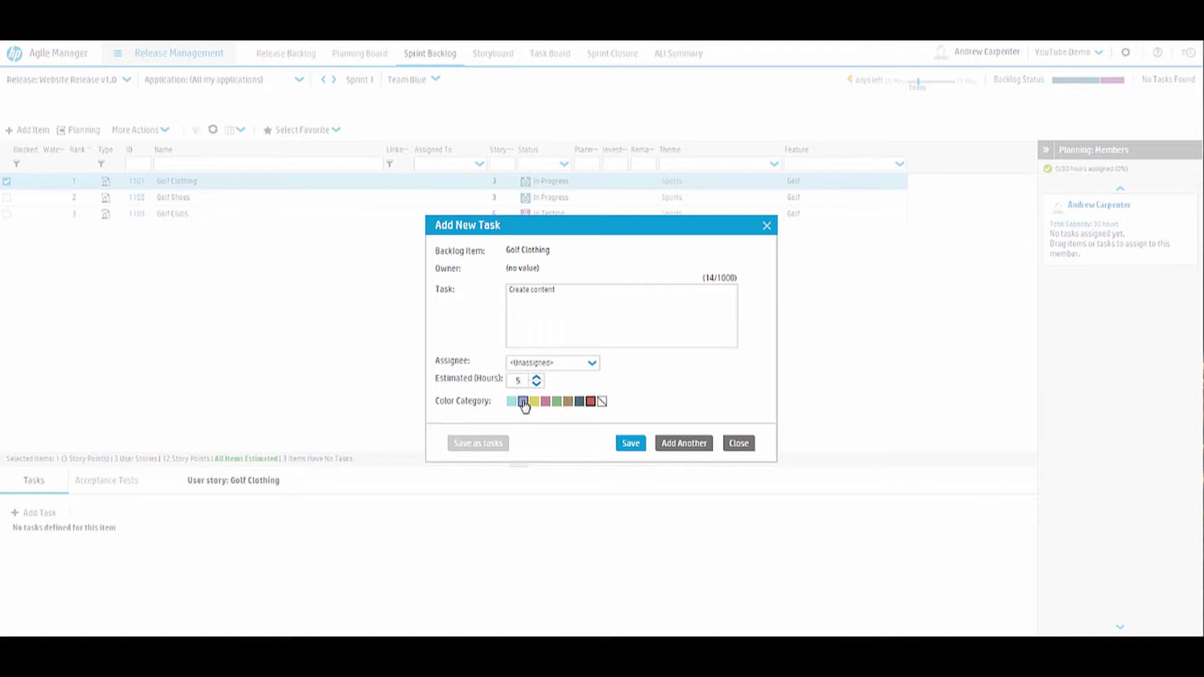
pyautogui.click(639, 447)
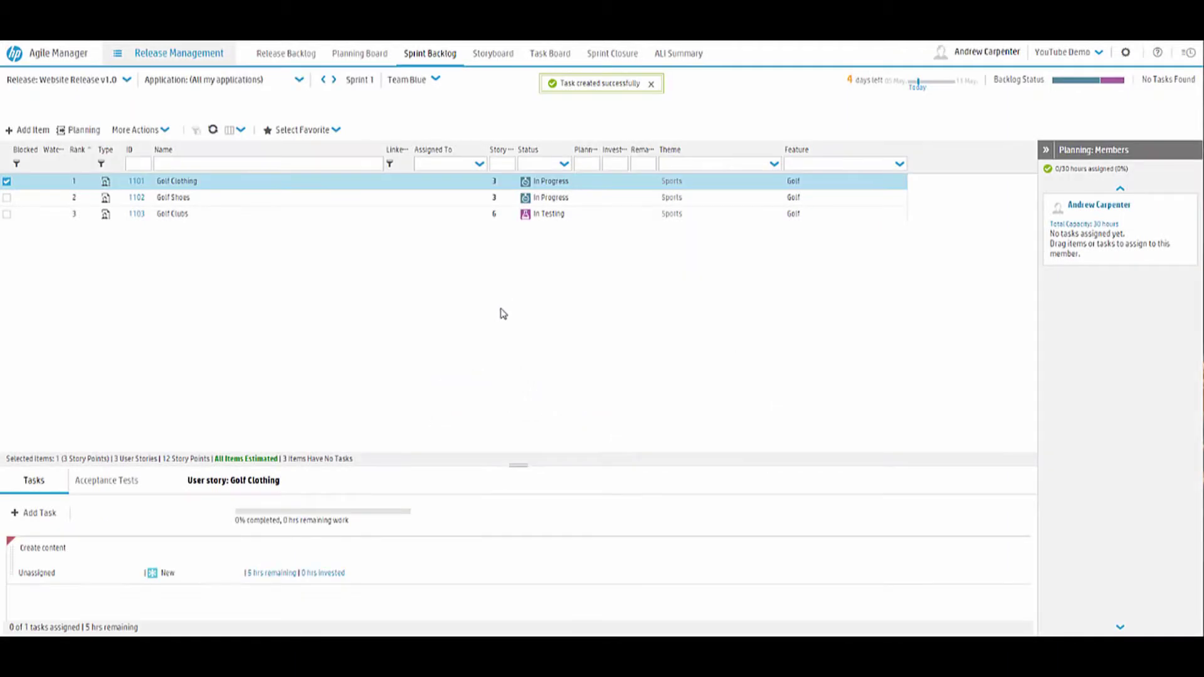
# Assign the Create content task to the Team Blue member, bringing them to 5/30 hours.
pyautogui.moveTo(111, 586)
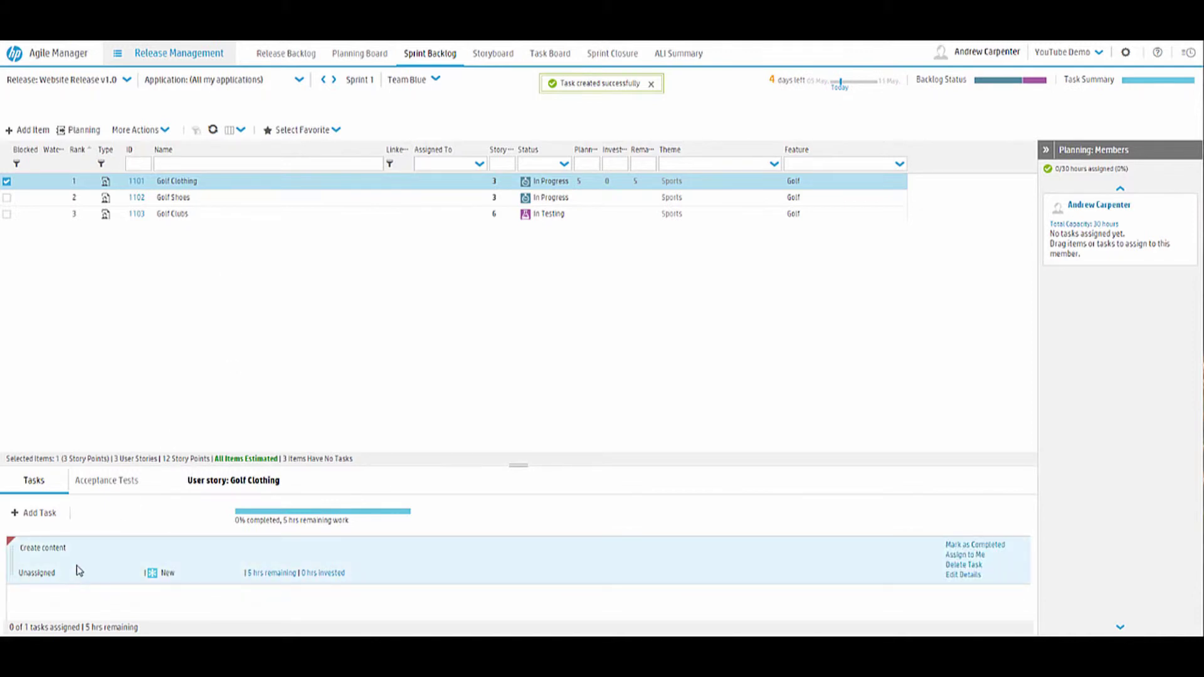
pyautogui.moveTo(109, 561); pyautogui.dragTo(1135, 227)
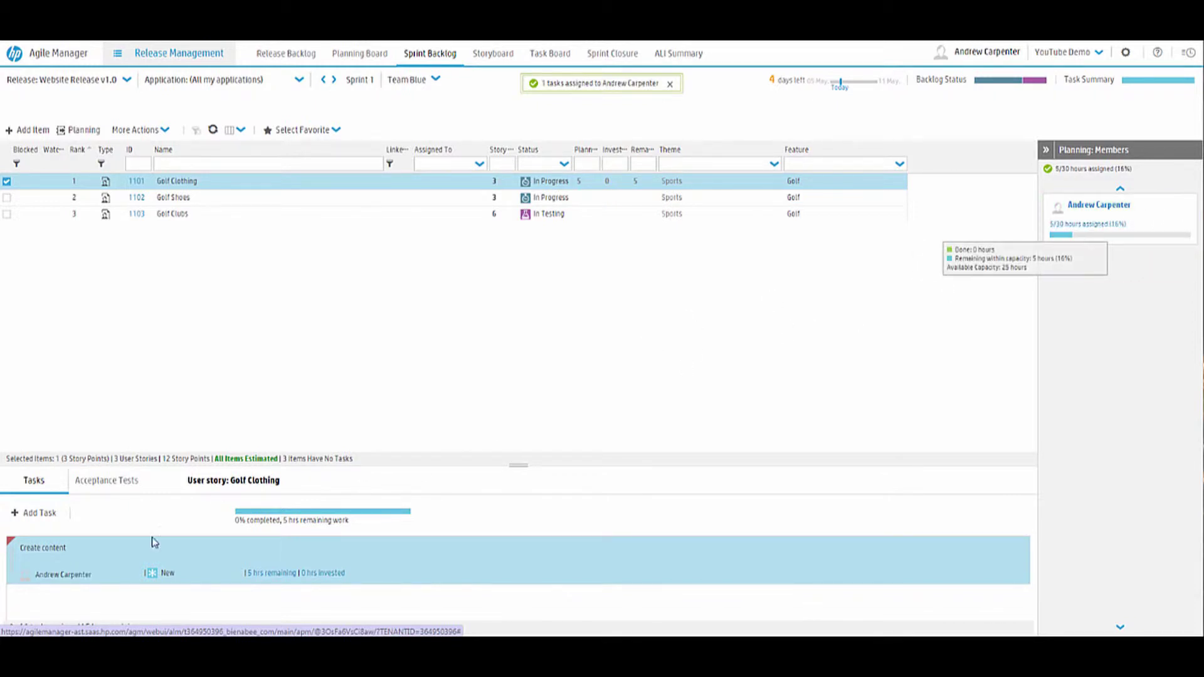
pyautogui.moveTo(65, 578)
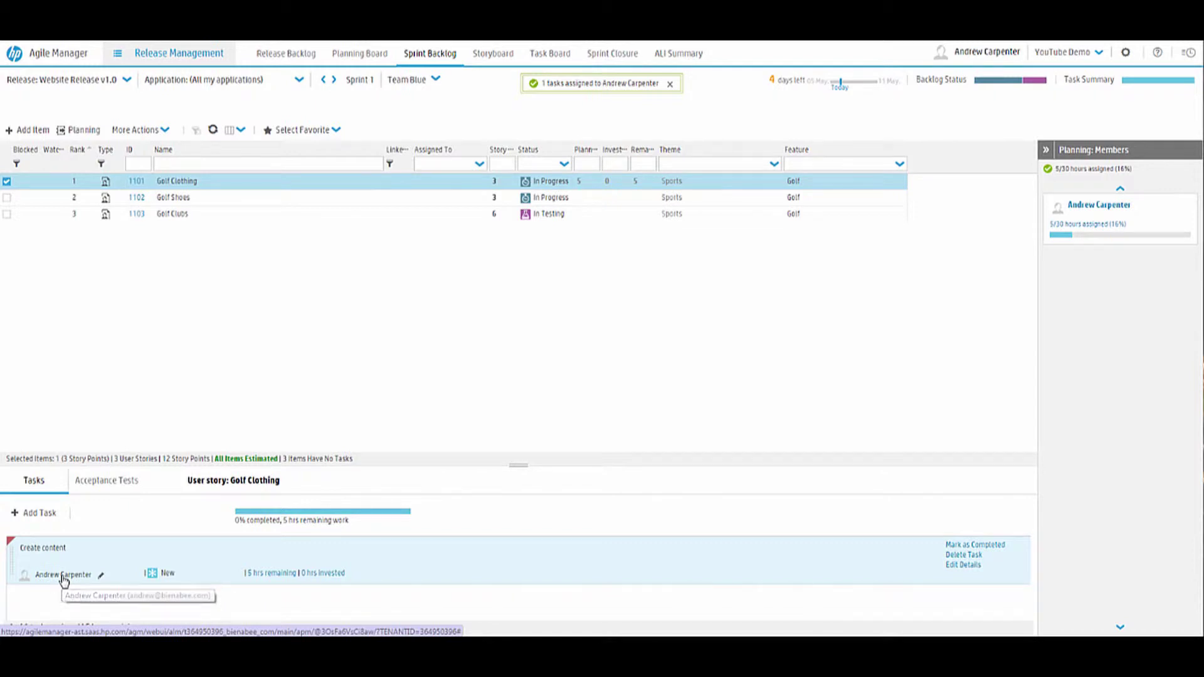
pyautogui.click(64, 577)
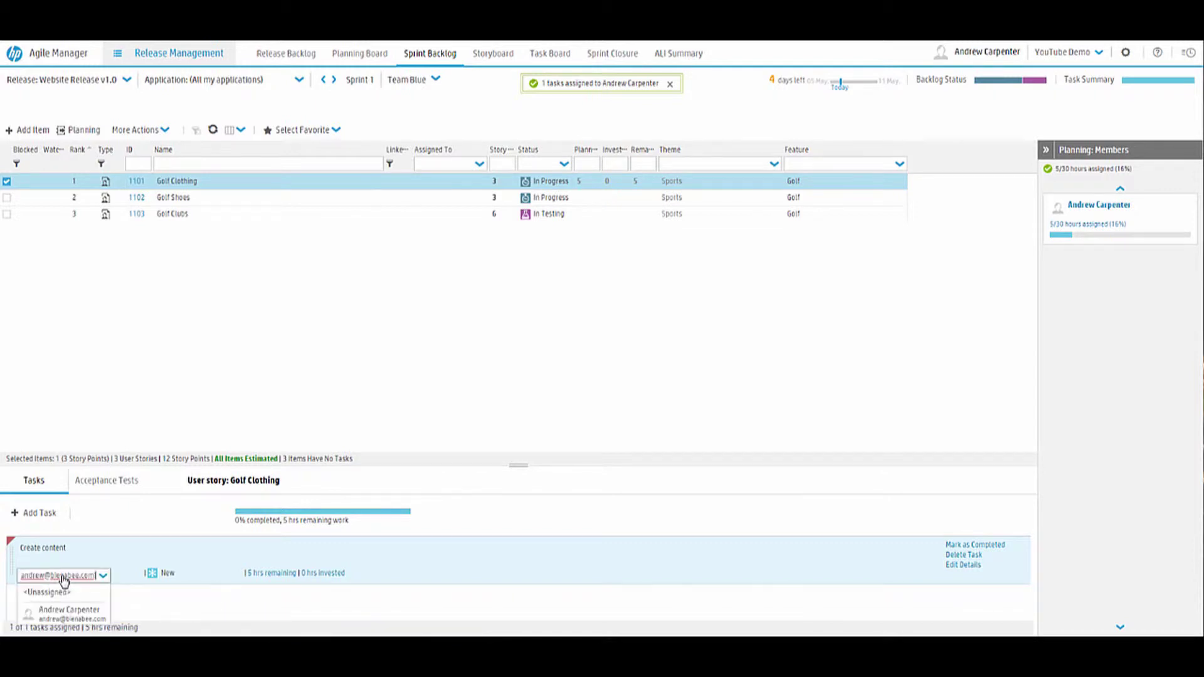
pyautogui.click(105, 575)
pyautogui.click(103, 576)
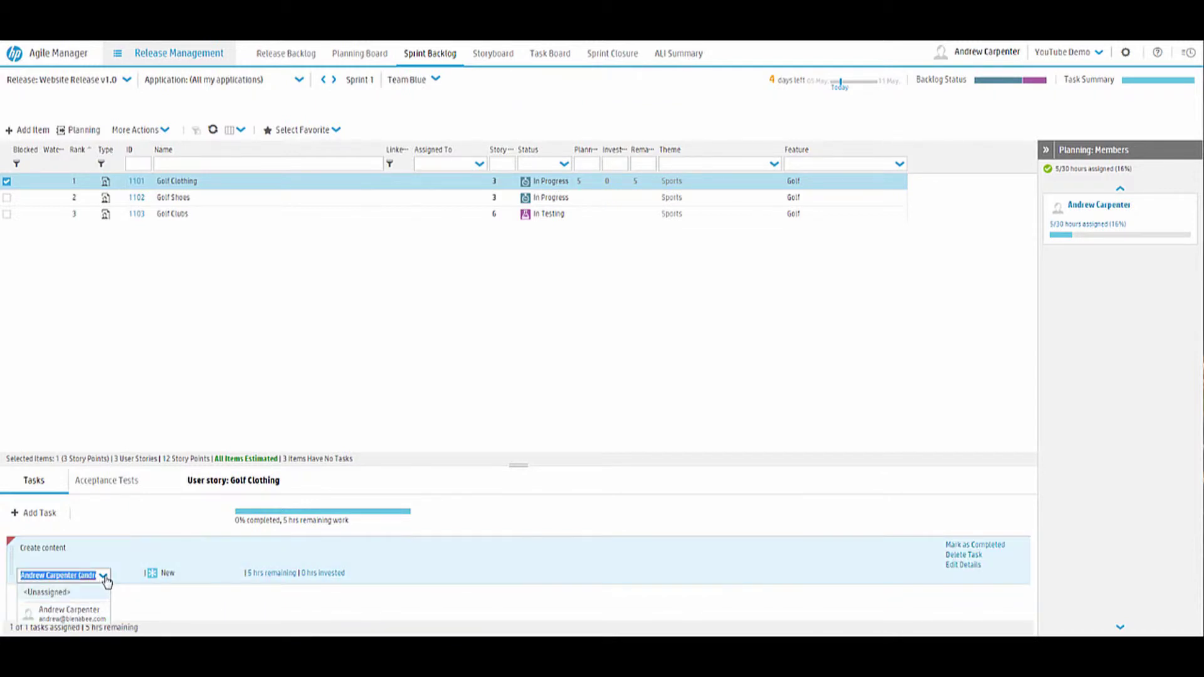
pyautogui.click(91, 605)
pyautogui.click(109, 488)
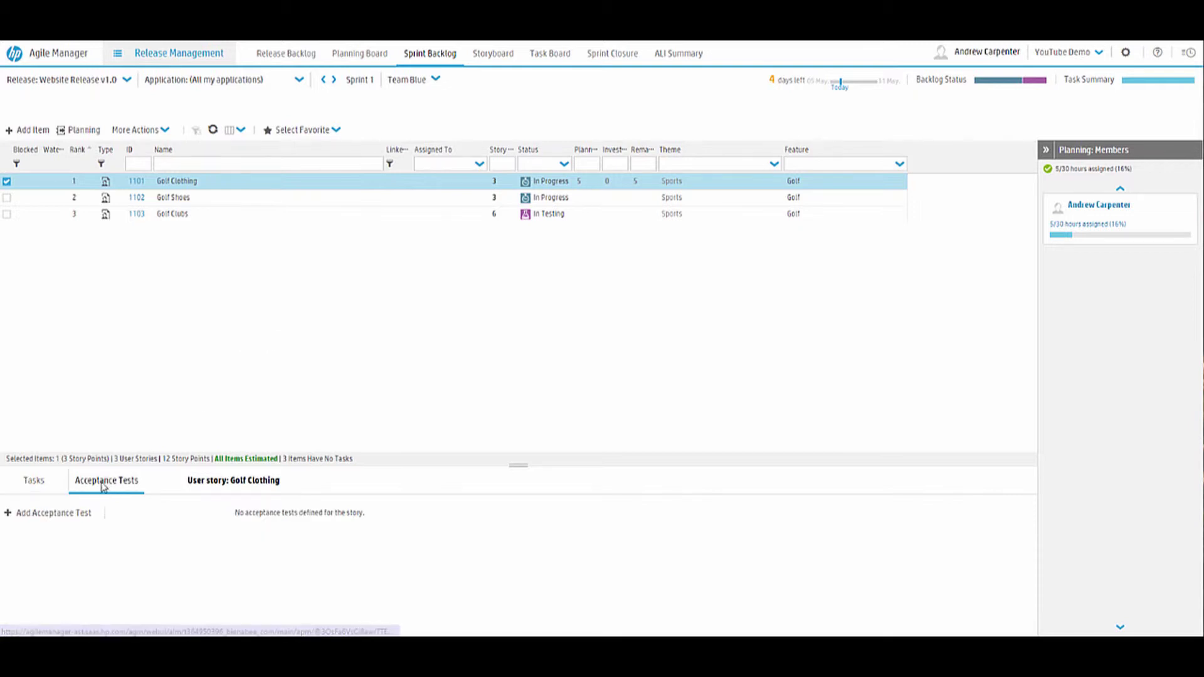
# Start an acceptance test for Golf Clothing, check its statuses, and close it unsaved.
pyautogui.click(57, 518)
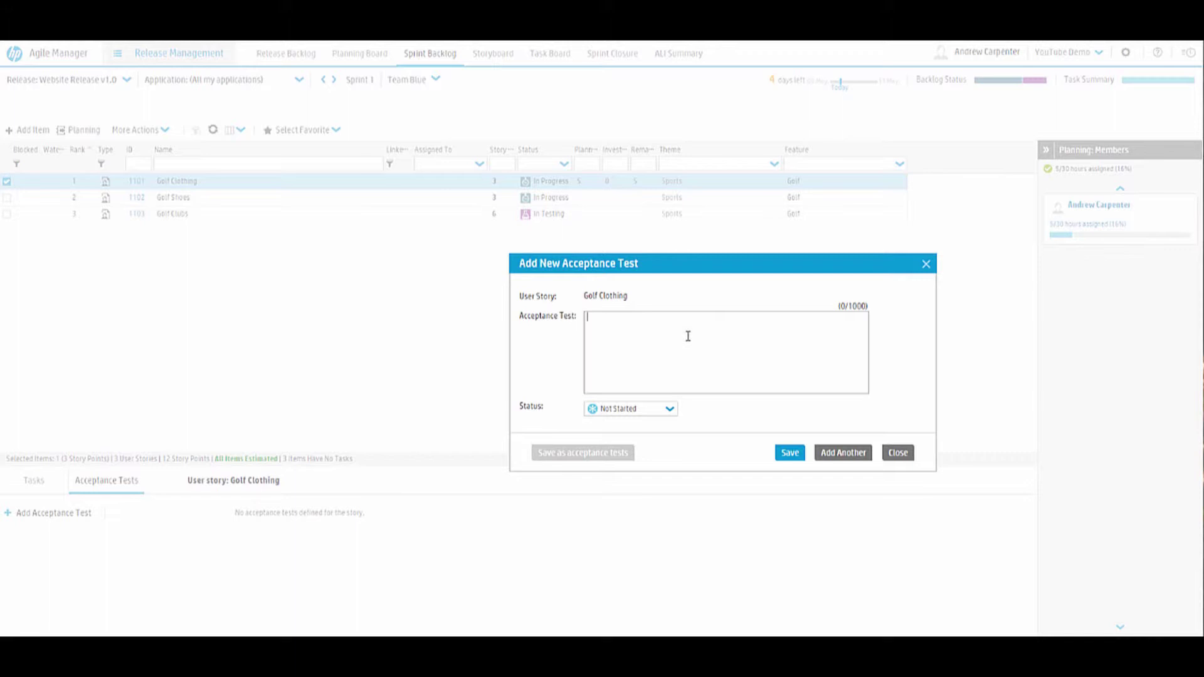
pyautogui.click(671, 411)
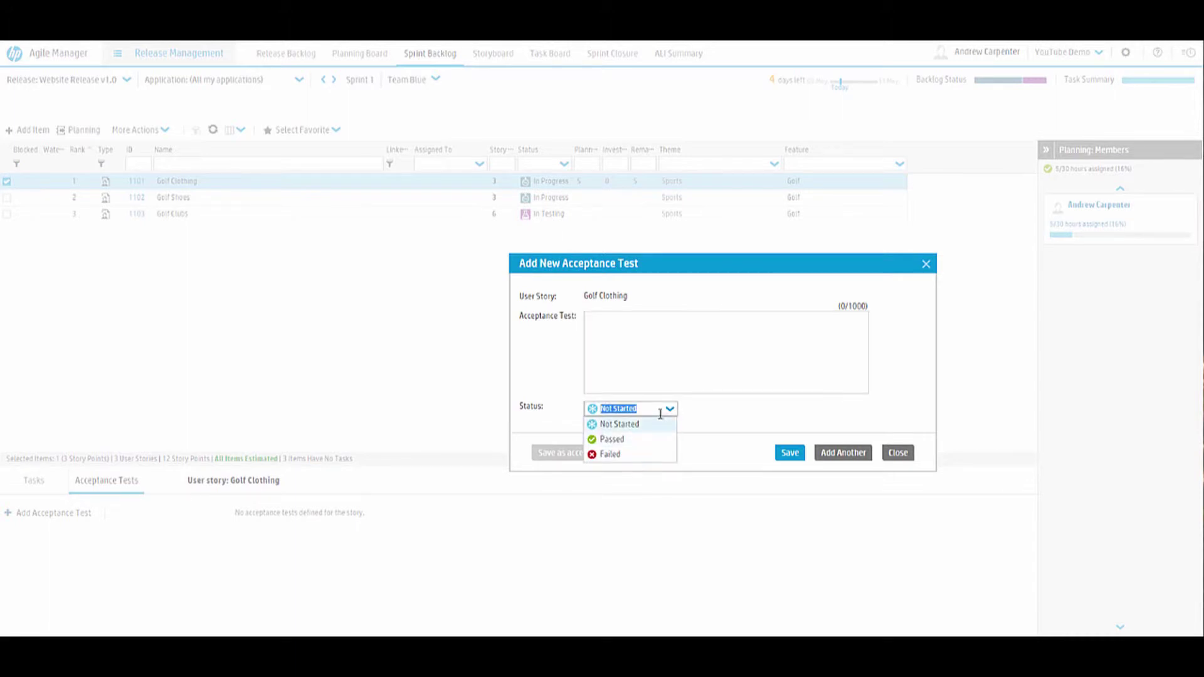
pyautogui.click(907, 457)
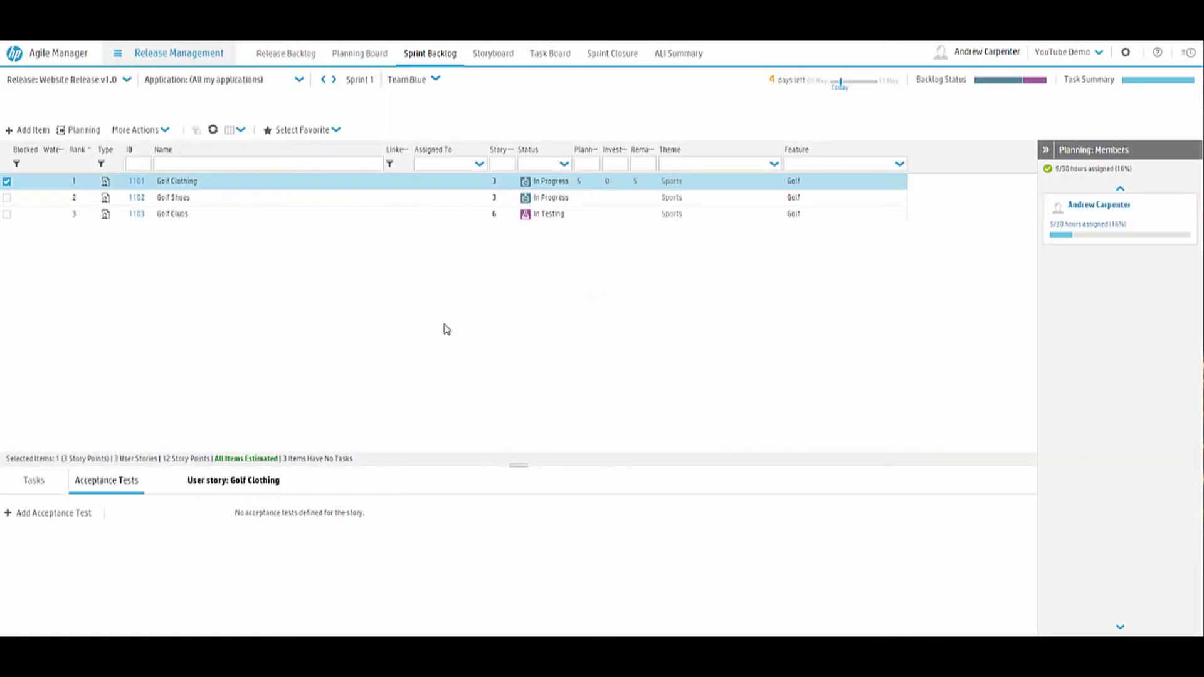
# Switch the sprint backlog to Team Green and select Baseball Uniforms.
pyautogui.click(180, 197)
pyautogui.click(419, 81)
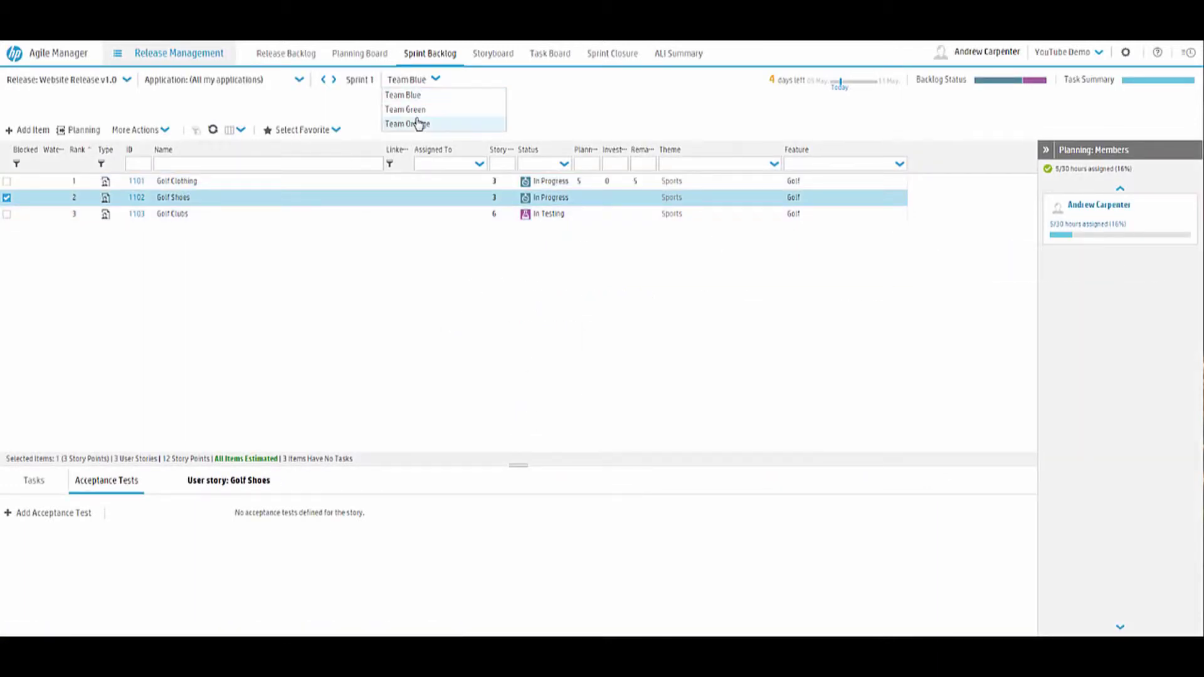
pyautogui.click(405, 110)
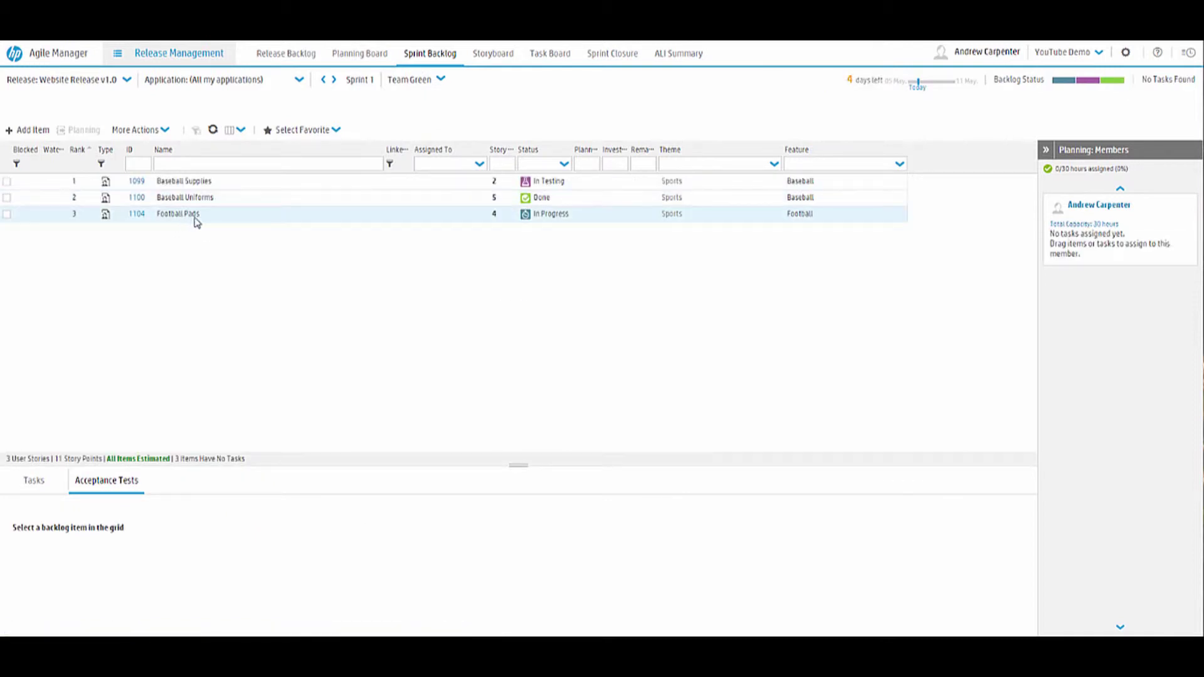
pyautogui.click(209, 198)
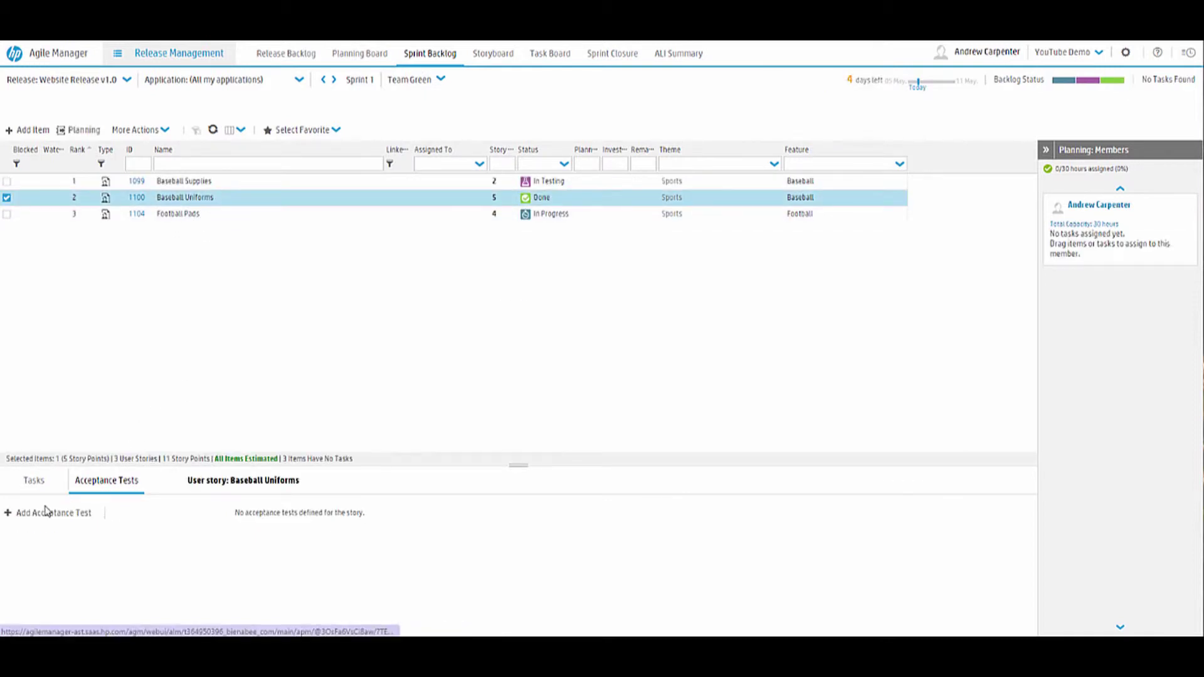
# Add a 6-hour 'Uniform Sizes' task to Baseball Uniforms, assigned to the team member.
pyautogui.click(38, 482)
pyautogui.click(37, 513)
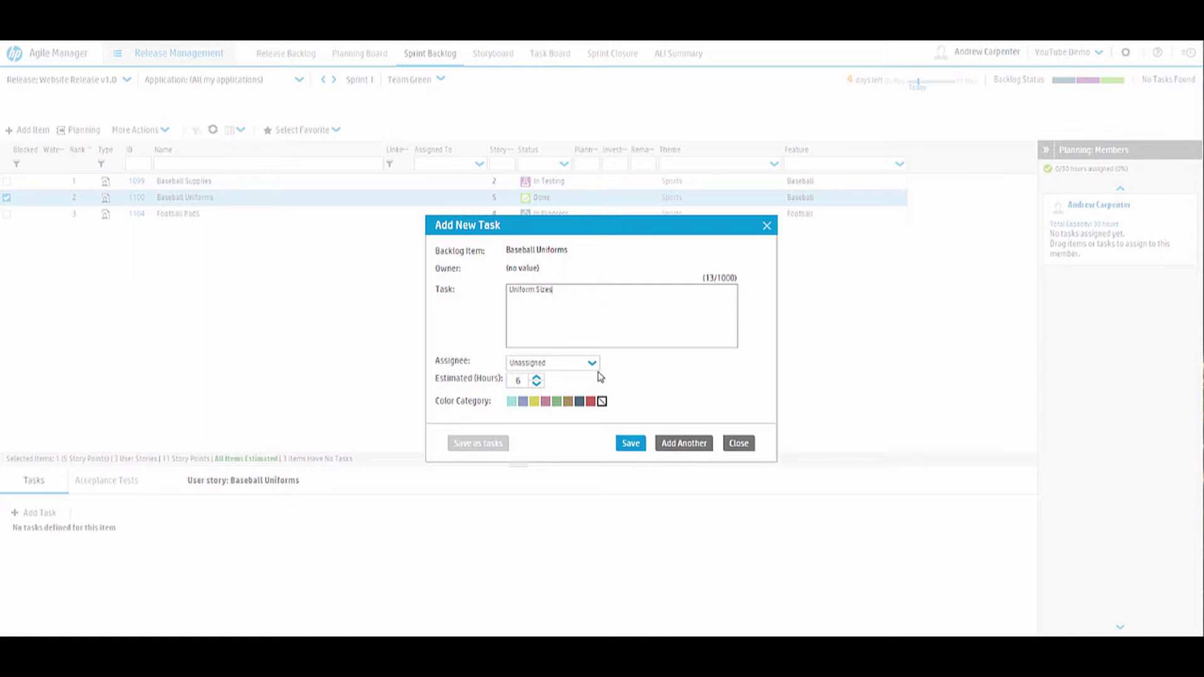
pyautogui.click(591, 363)
pyautogui.click(566, 404)
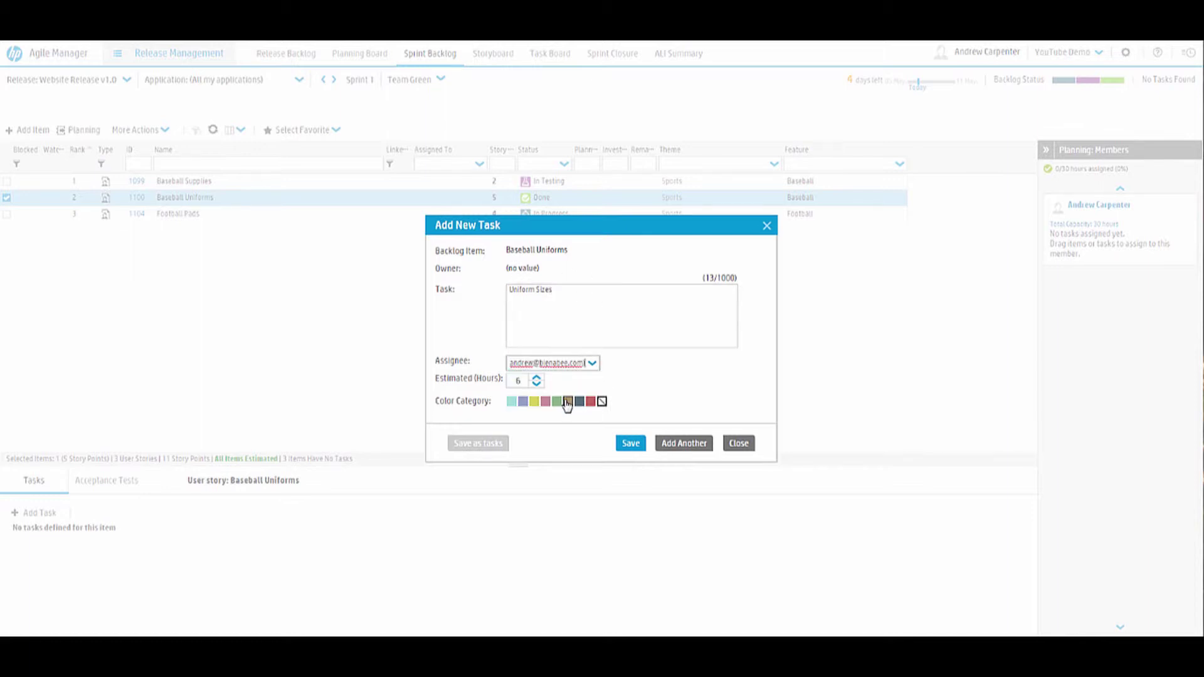
pyautogui.click(630, 443)
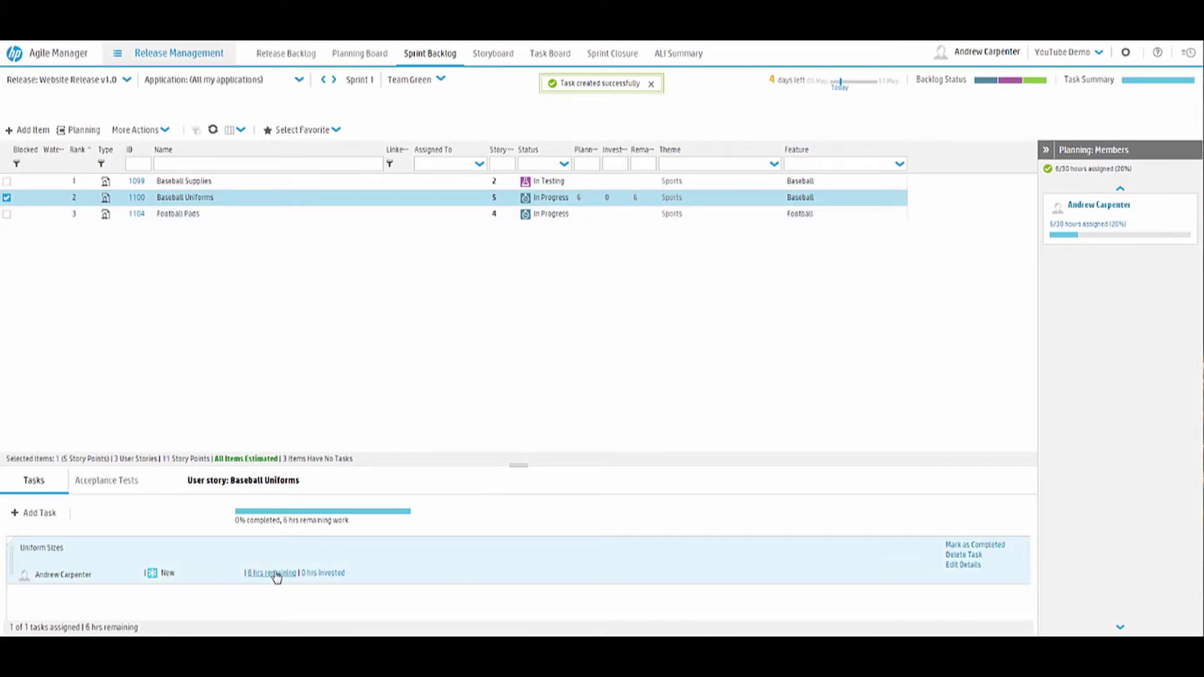
pyautogui.moveTo(1136, 220)
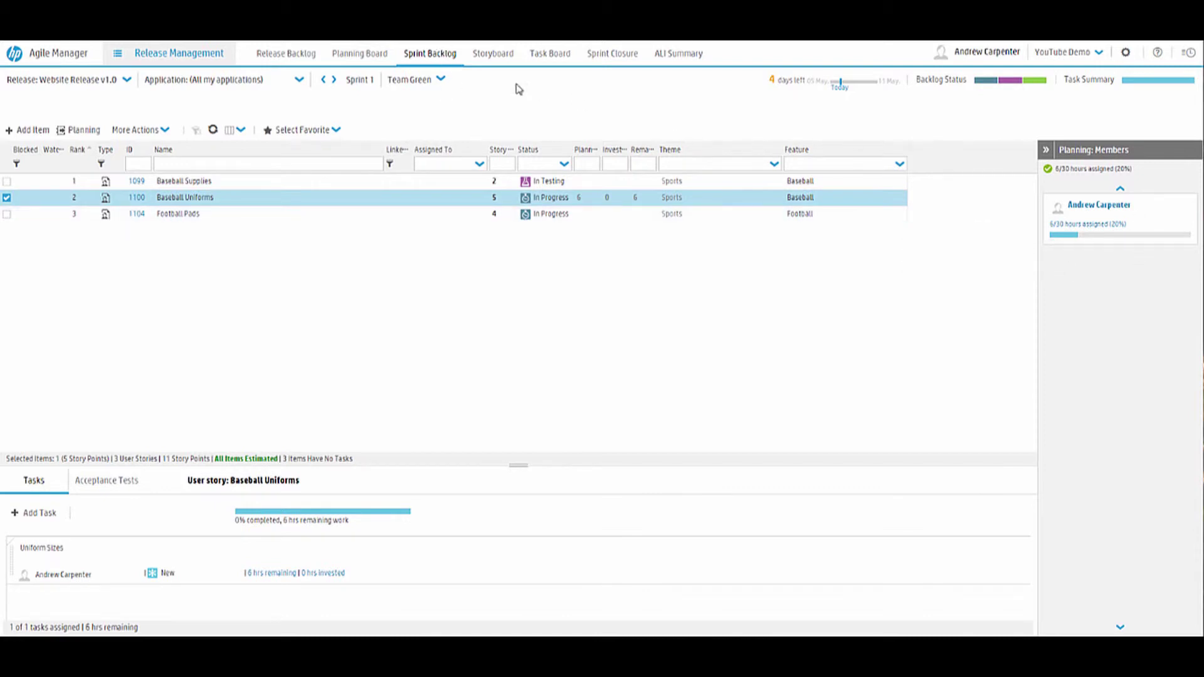
# Switch the backlog to Team Blue, then back to Team Green.
pyautogui.click(441, 81)
pyautogui.click(408, 108)
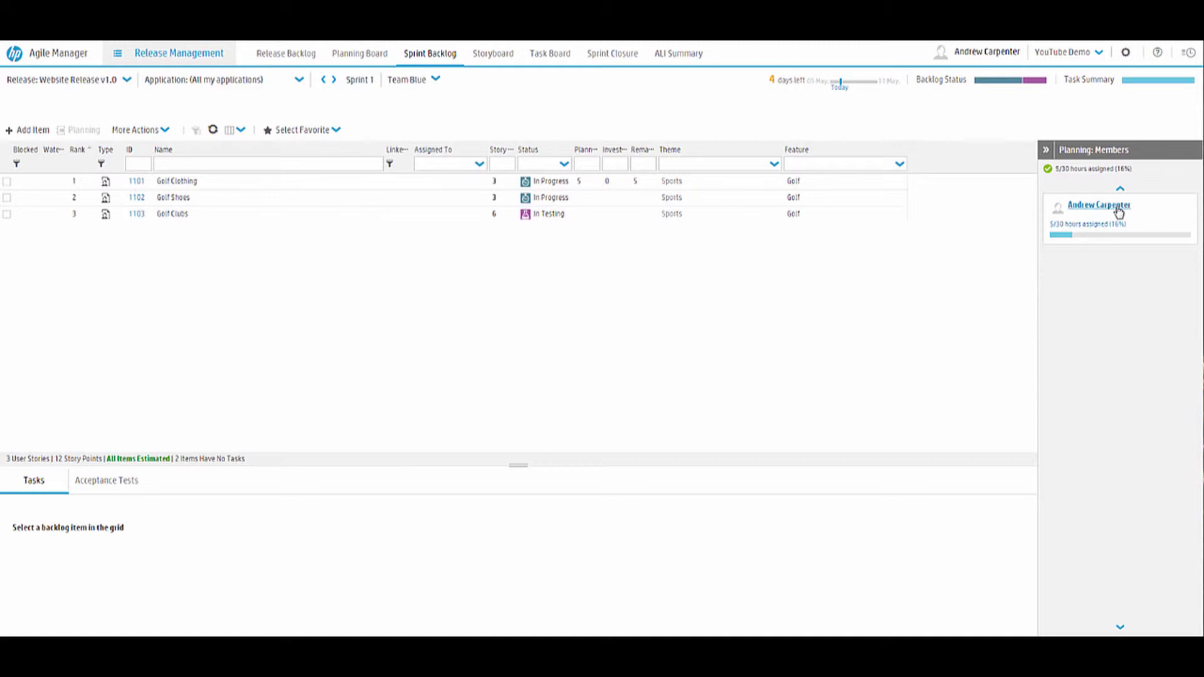
pyautogui.click(420, 84)
pyautogui.click(435, 81)
pyautogui.click(430, 87)
pyautogui.click(415, 110)
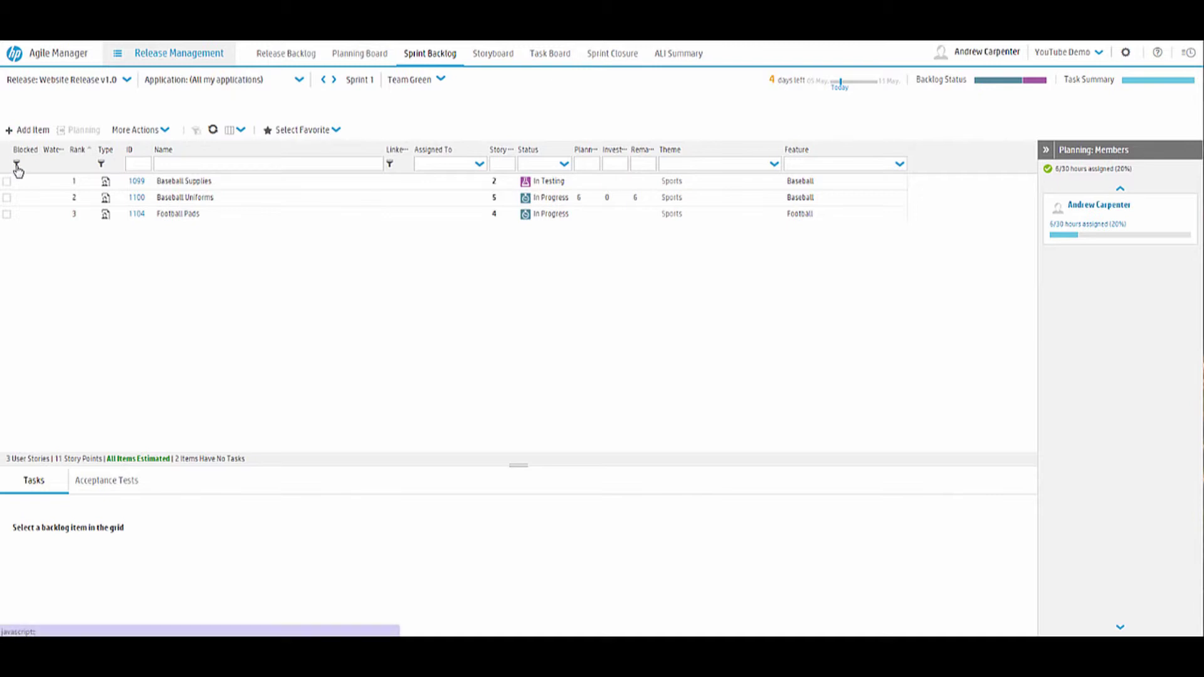
# Check the Status filter, select the three stories, and assign Uniform Sizes to the team member.
pyautogui.click(563, 165)
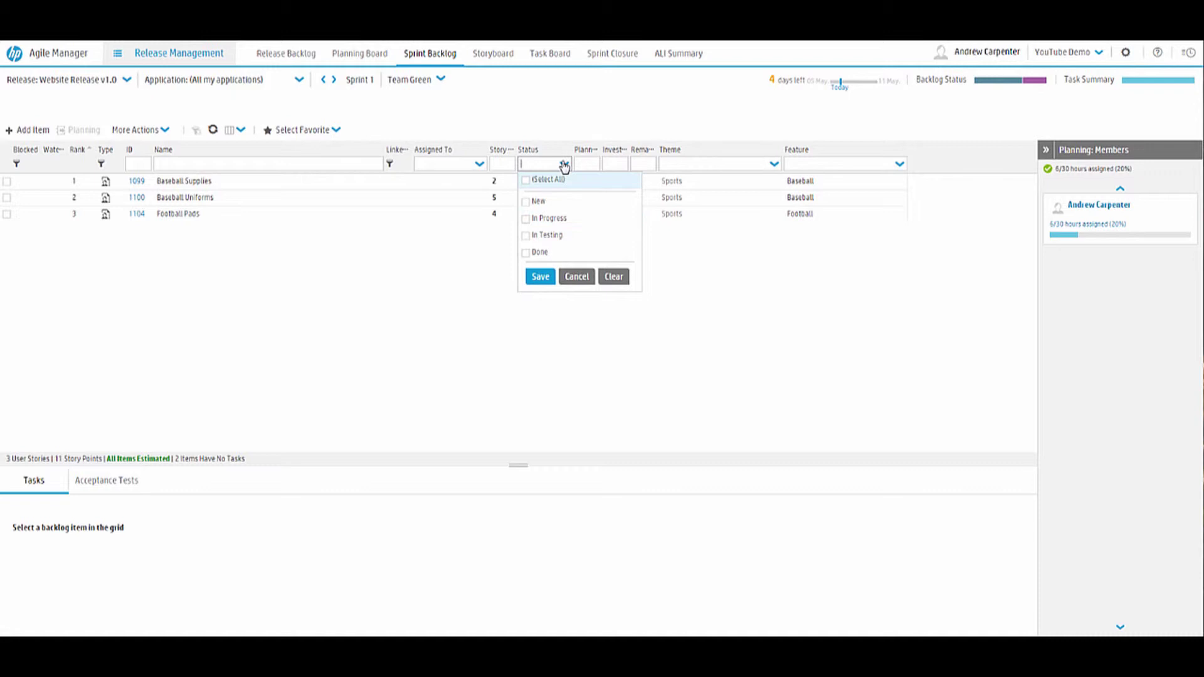
pyautogui.click(563, 165)
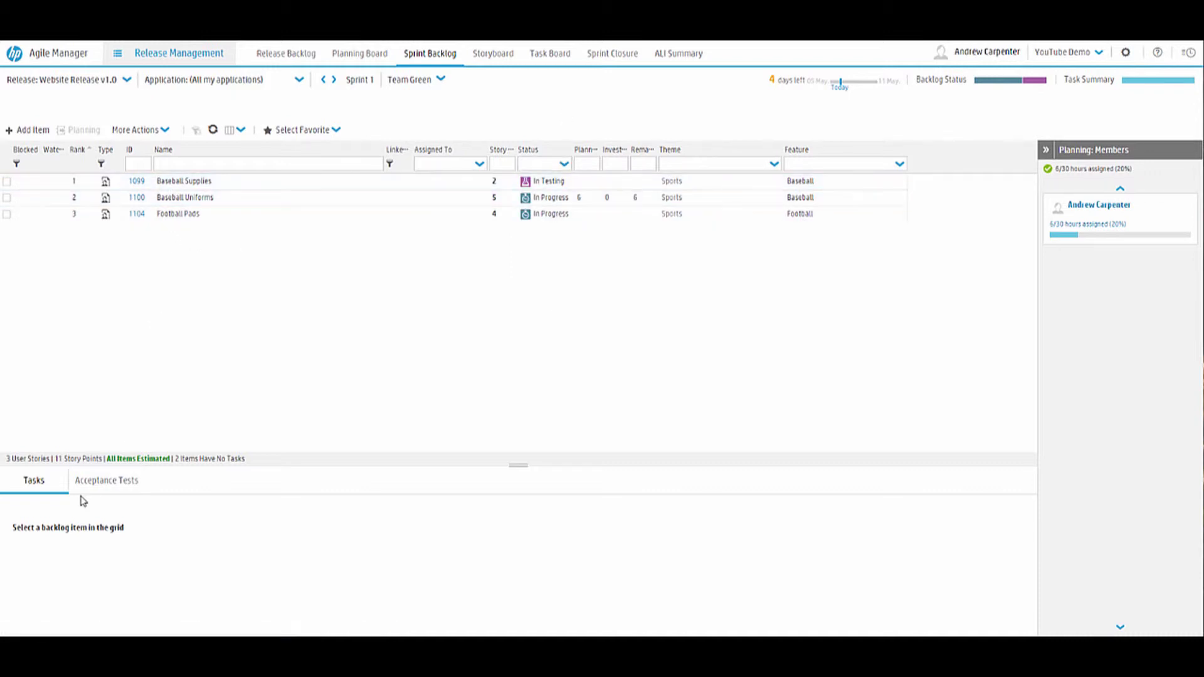
pyautogui.click(182, 182)
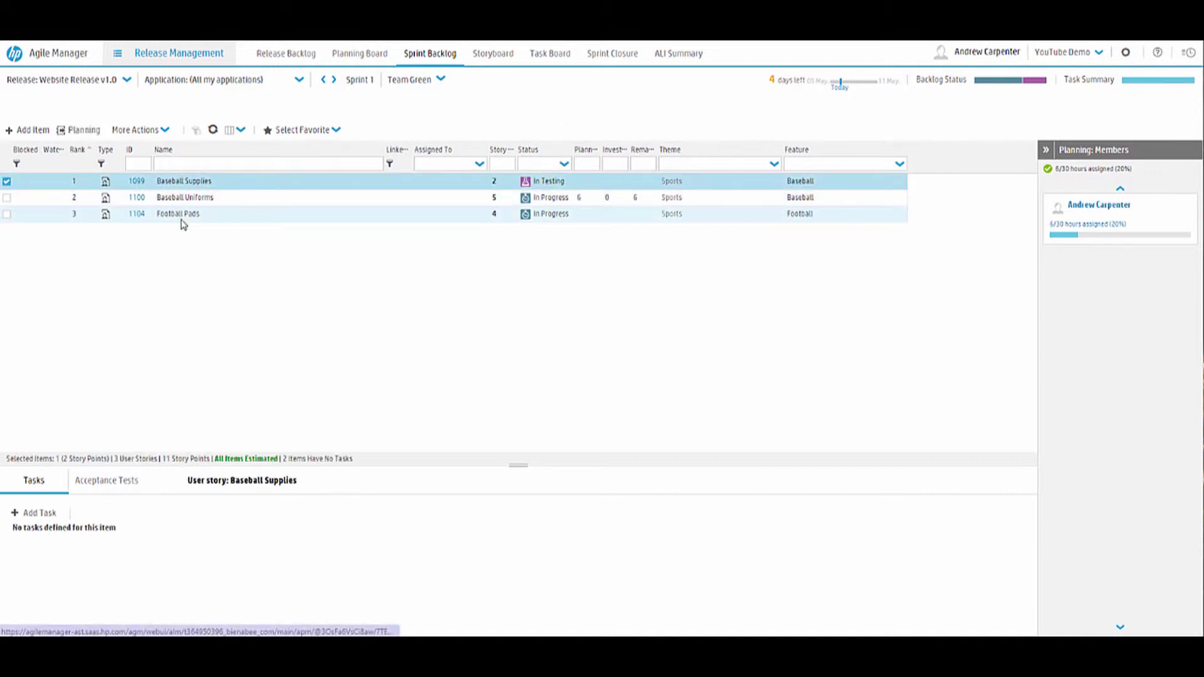
pyautogui.click(185, 213)
pyautogui.click(190, 199)
pyautogui.moveTo(59, 559); pyautogui.dragTo(1138, 221)
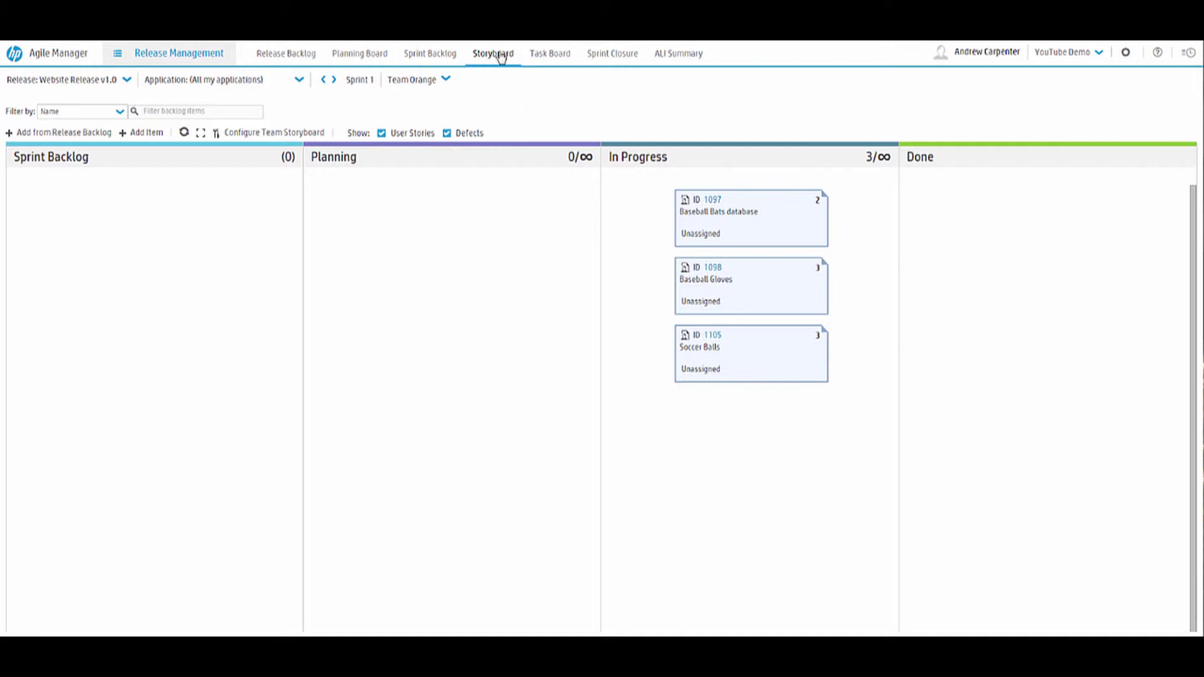
# On Team Blue's storyboard, move the Golf Clothing card out of In Progress.
pyautogui.click(434, 58)
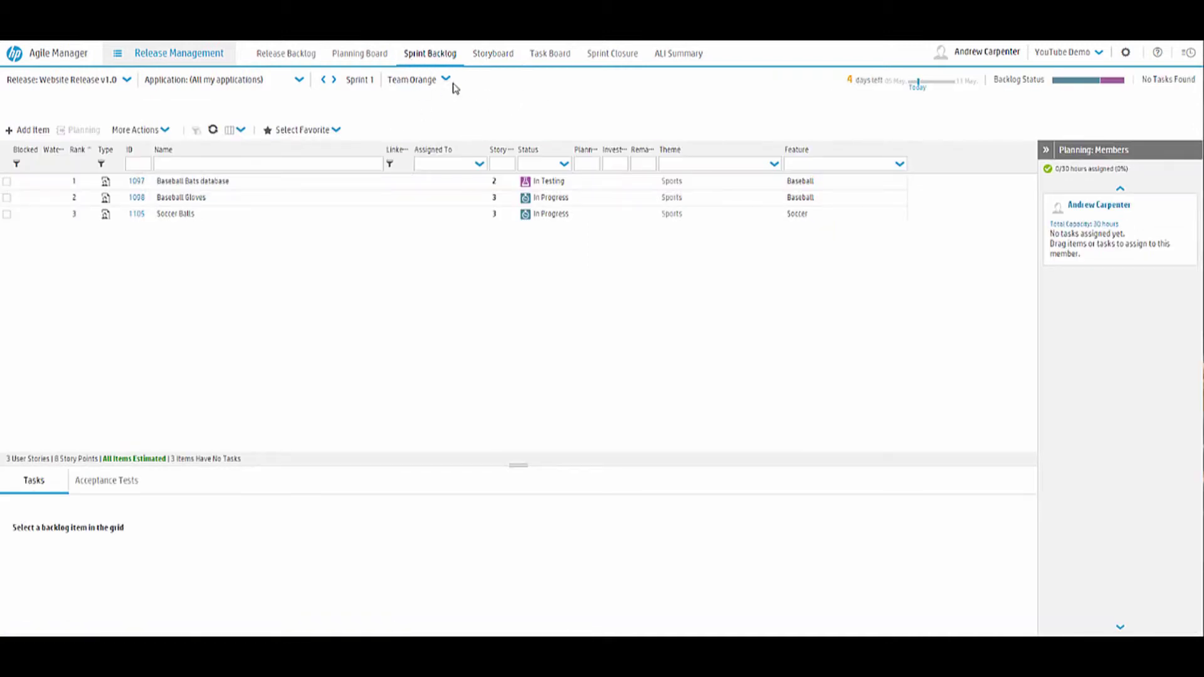
pyautogui.click(489, 56)
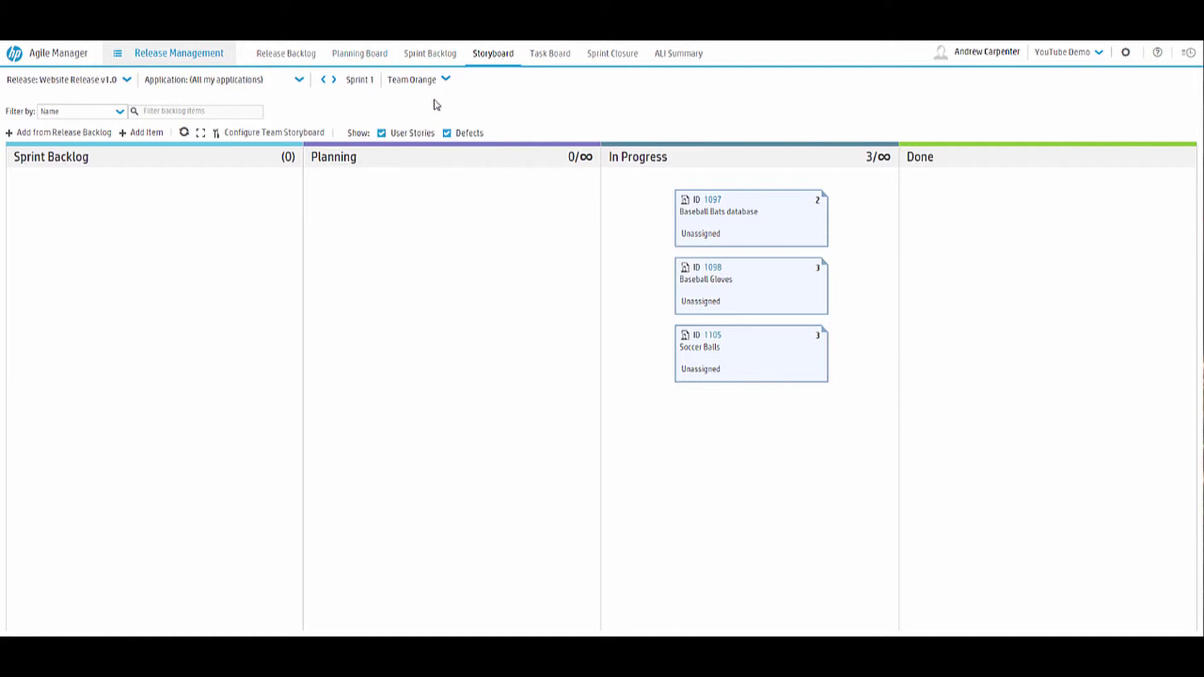
pyautogui.click(446, 80)
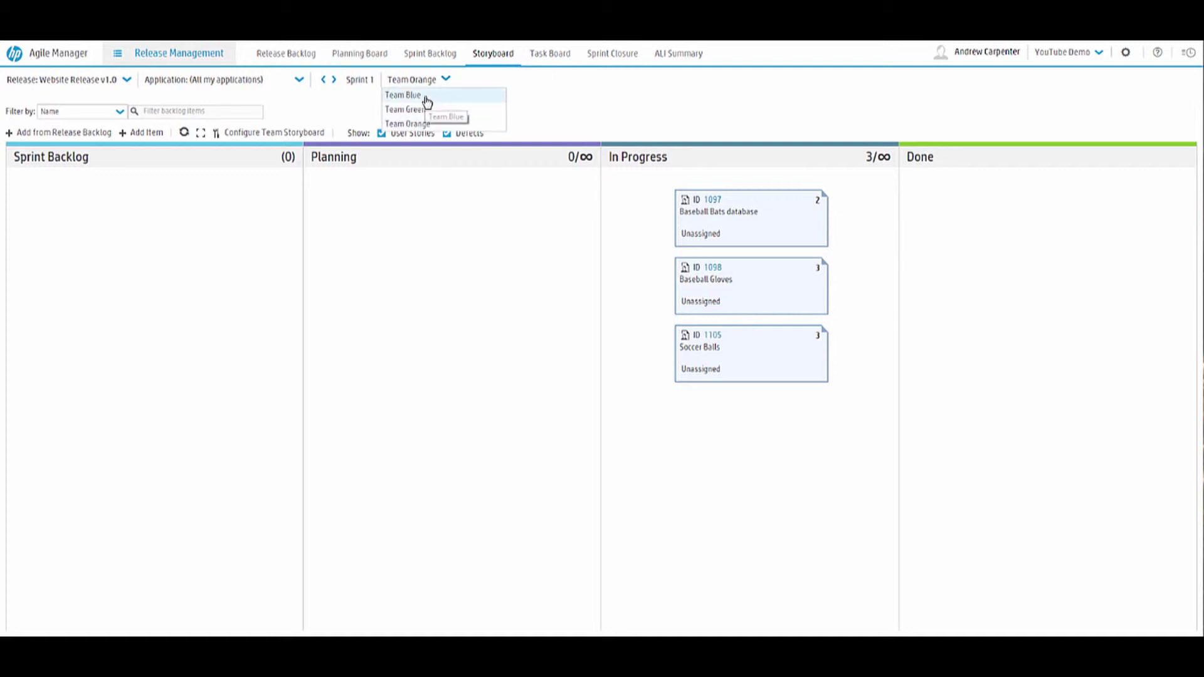
pyautogui.click(426, 97)
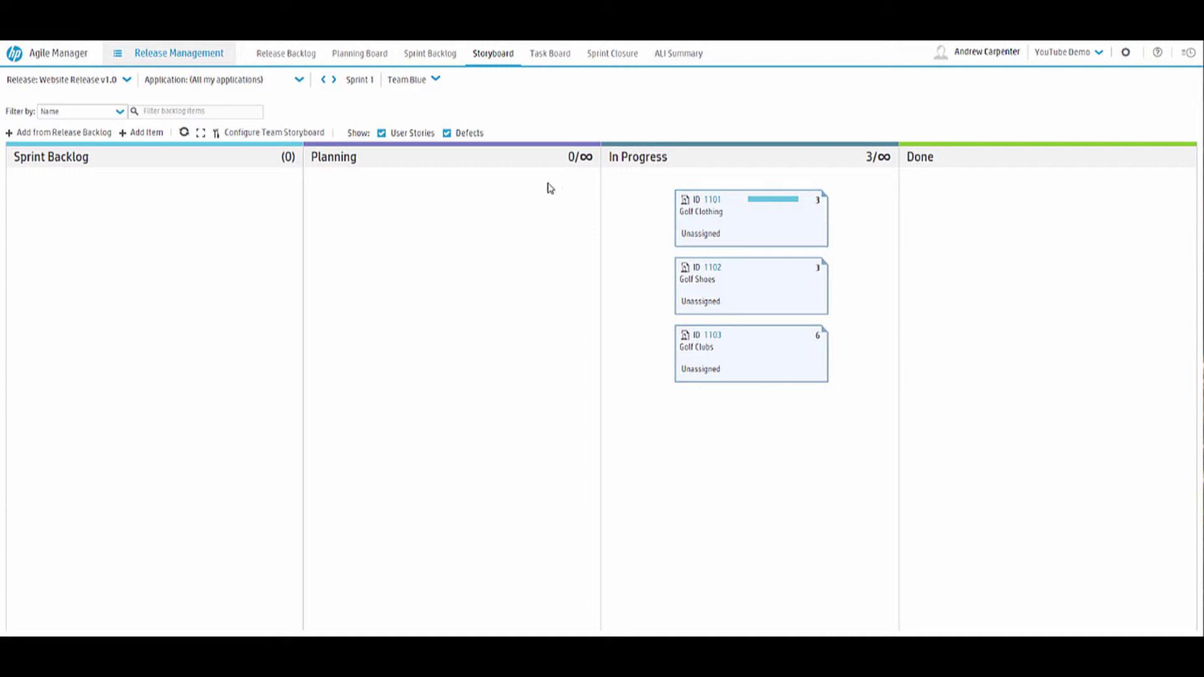
pyautogui.moveTo(742, 216); pyautogui.dragTo(972, 228)
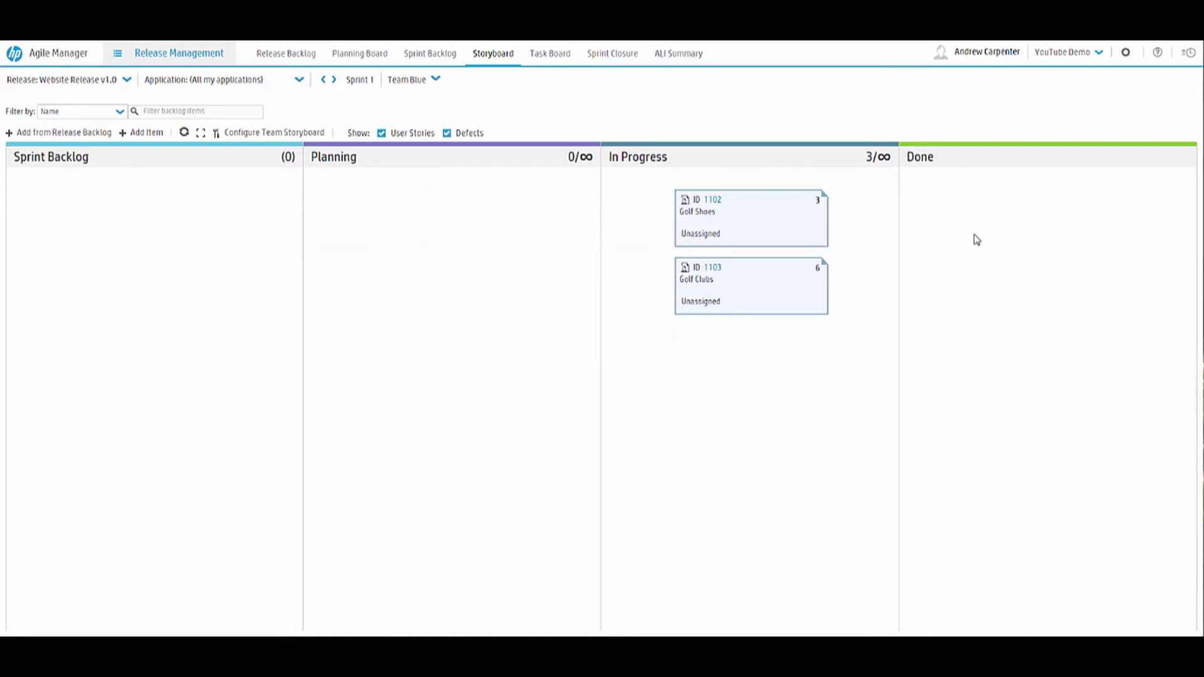
# Check Sprint 2 and Team Orange's board, then return to Team Green's Sprint 1.
pyautogui.click(435, 80)
pyautogui.click(430, 109)
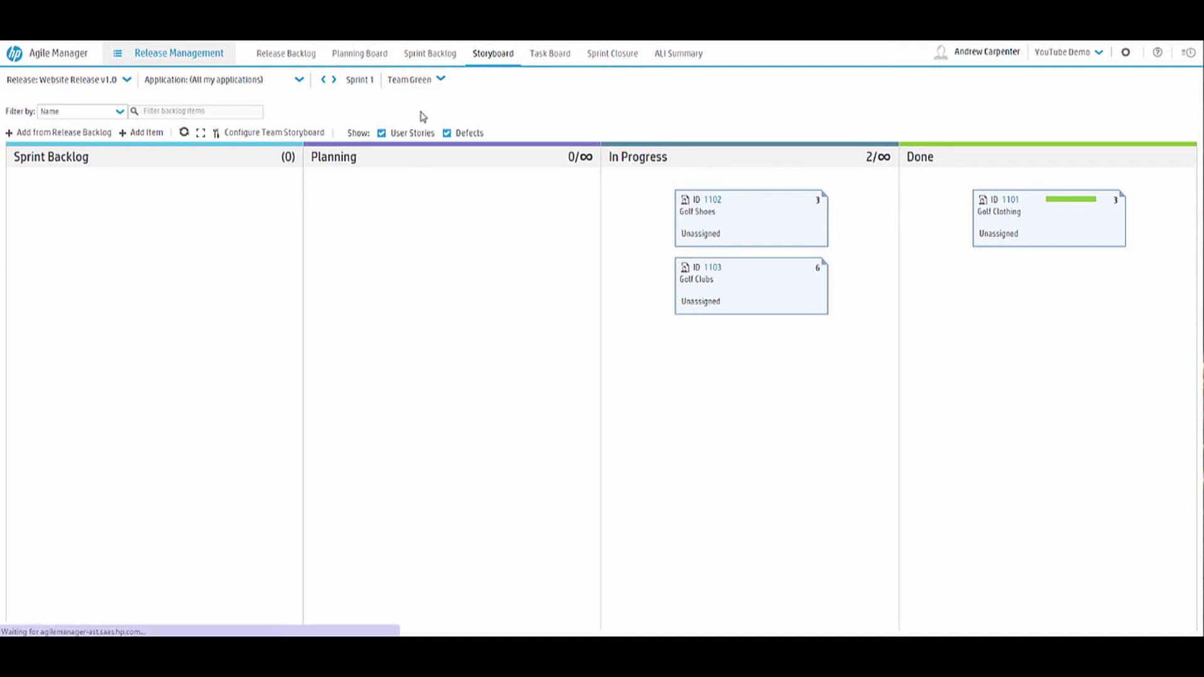
pyautogui.click(335, 80)
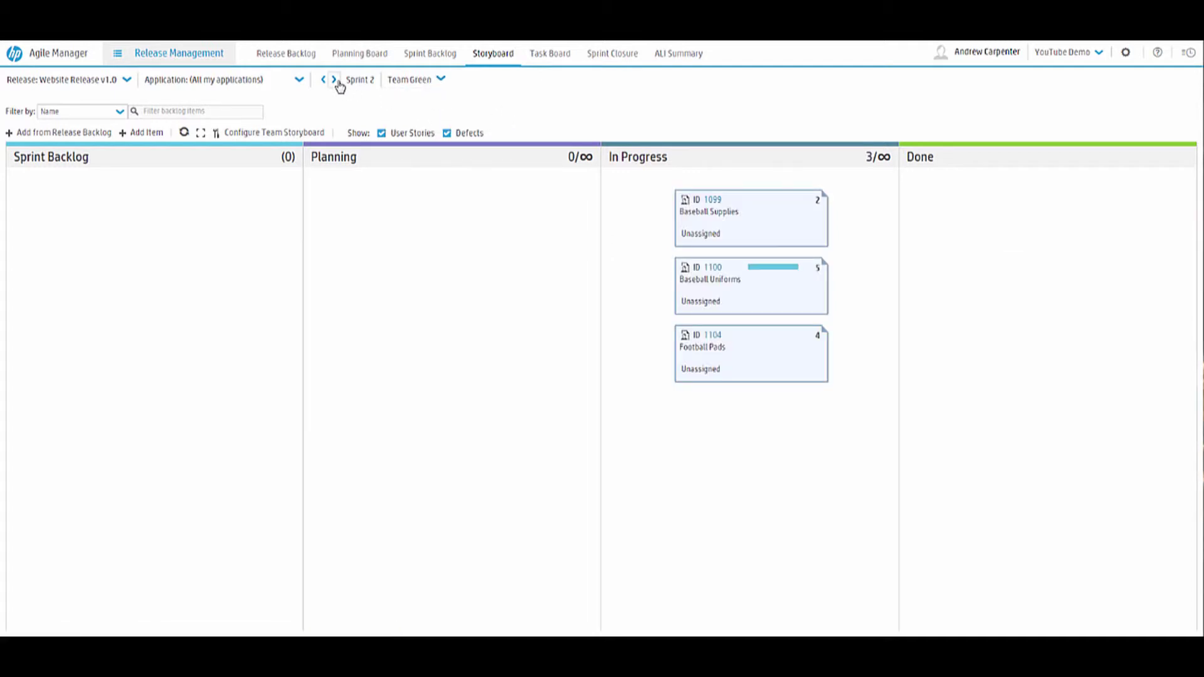
pyautogui.click(323, 80)
pyautogui.click(432, 82)
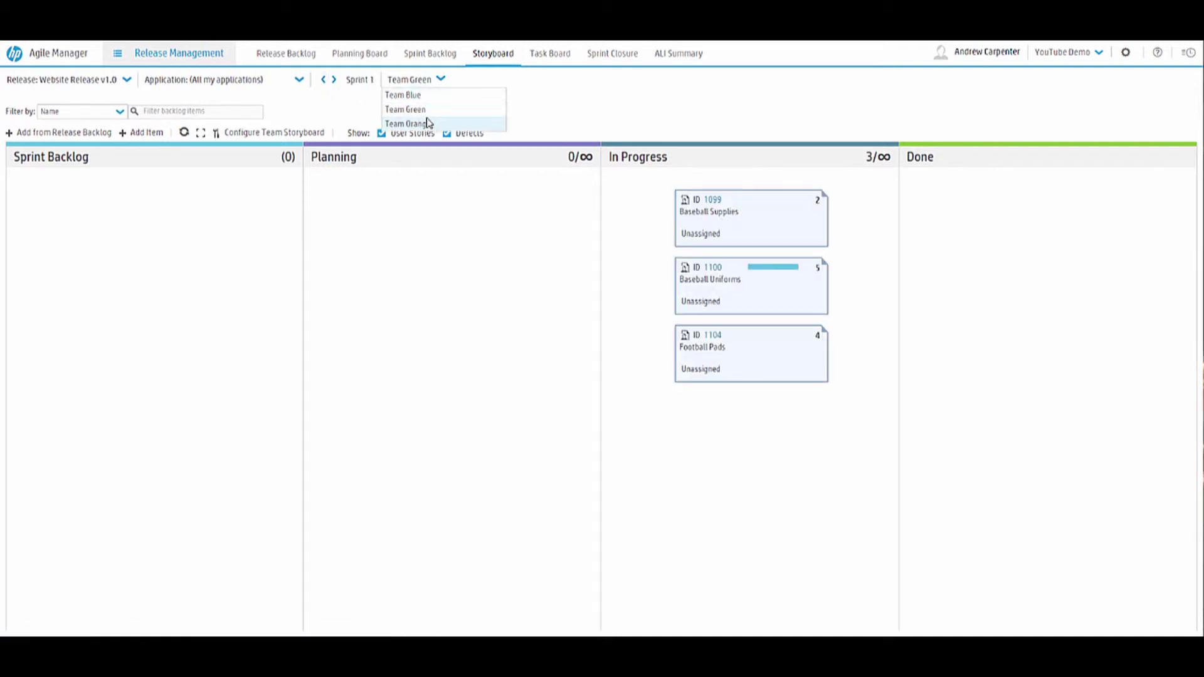
pyautogui.click(424, 122)
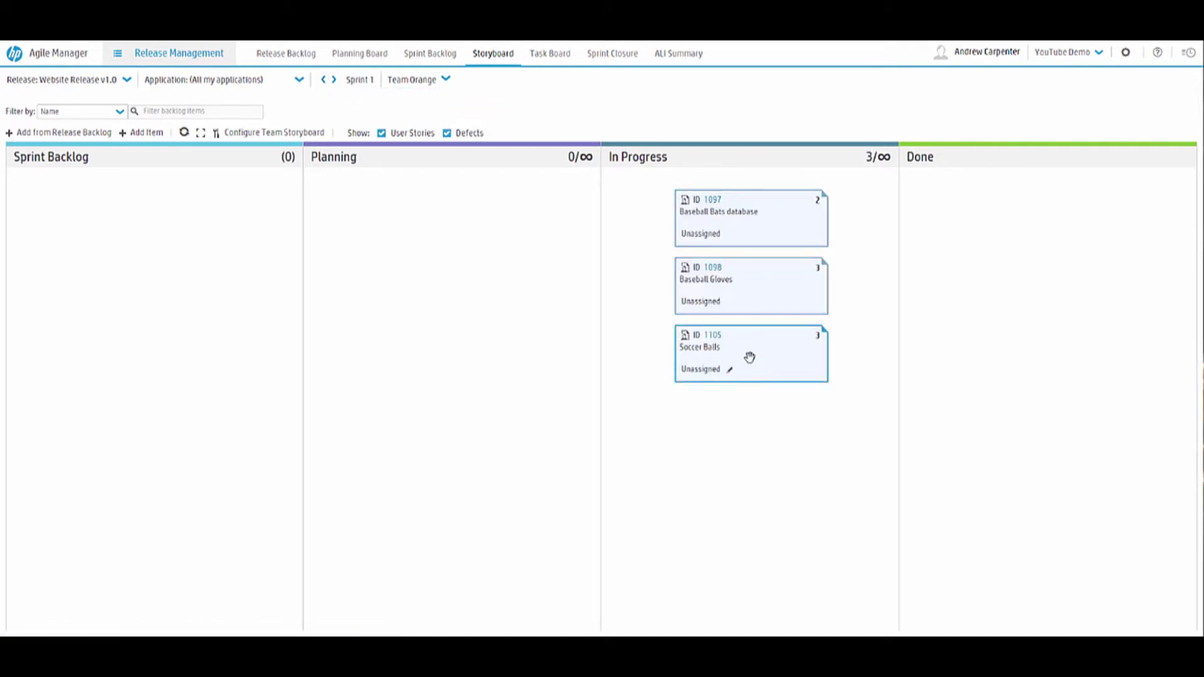
pyautogui.click(432, 83)
pyautogui.click(430, 111)
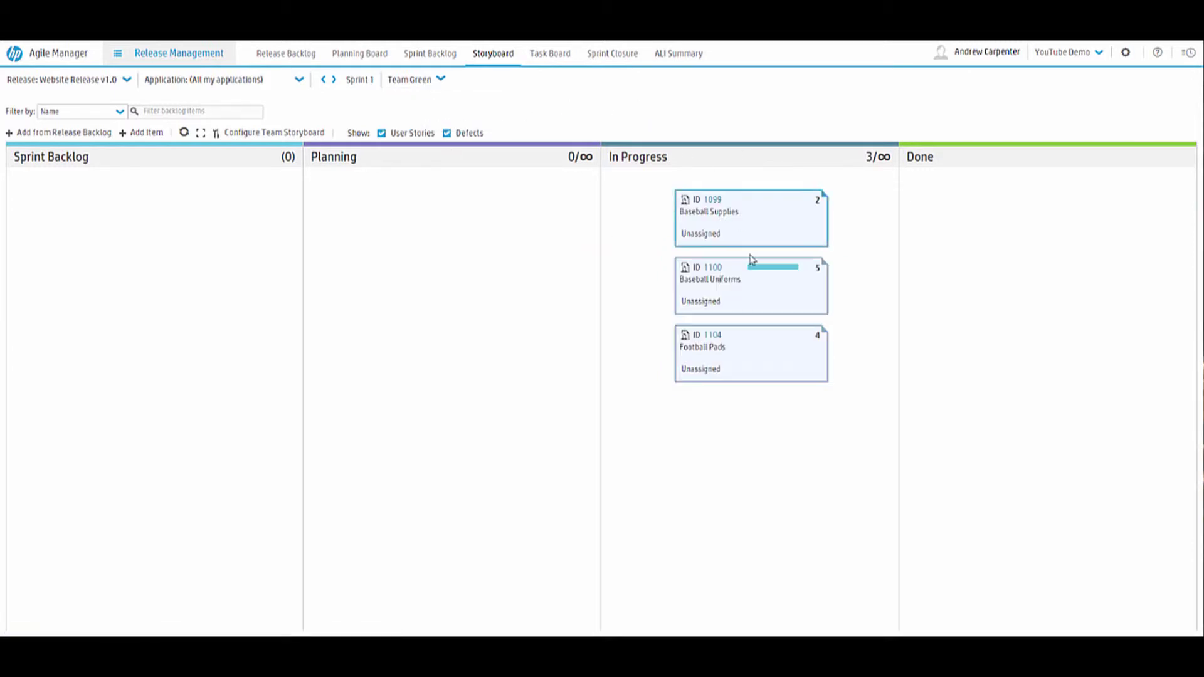
# Move Baseball Uniforms (ID 1100) into the Done column.
pyautogui.moveTo(709, 288); pyautogui.dragTo(1017, 263)
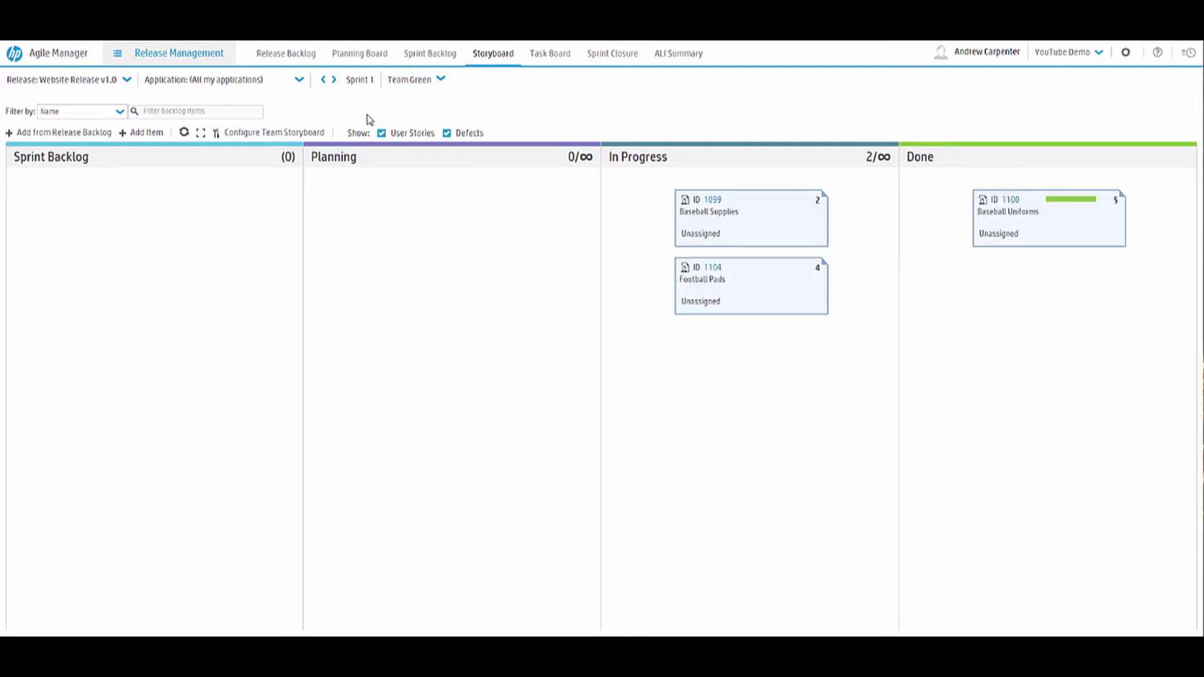
pyautogui.click(179, 52)
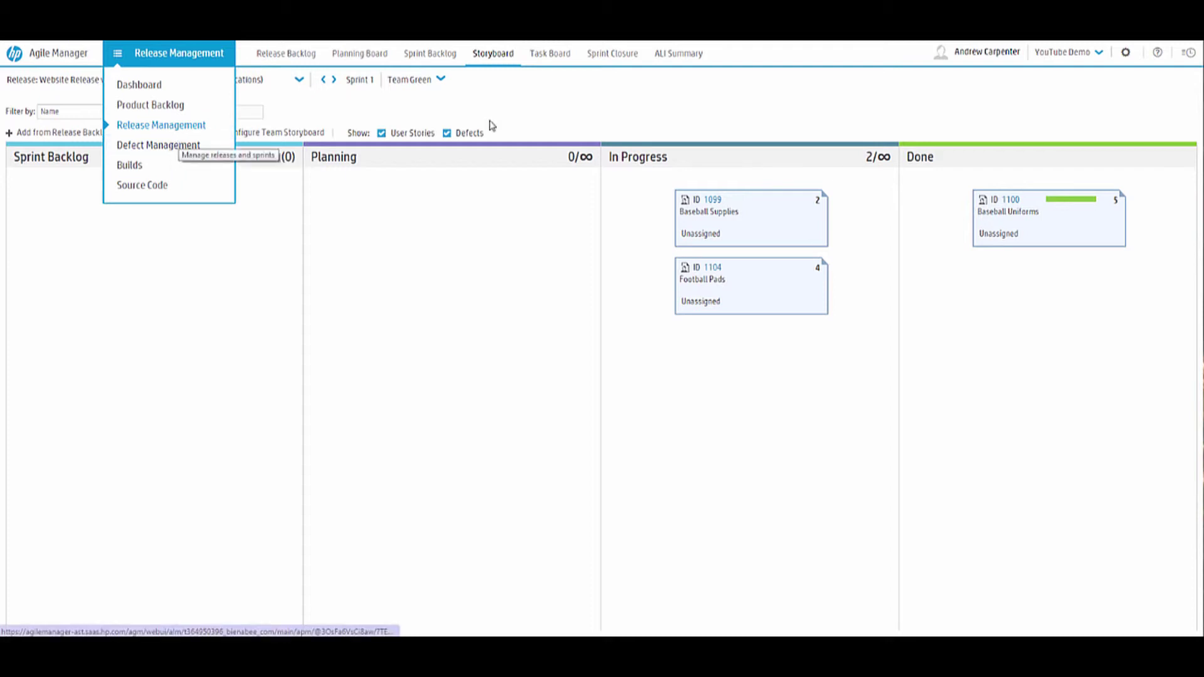
pyautogui.click(537, 109)
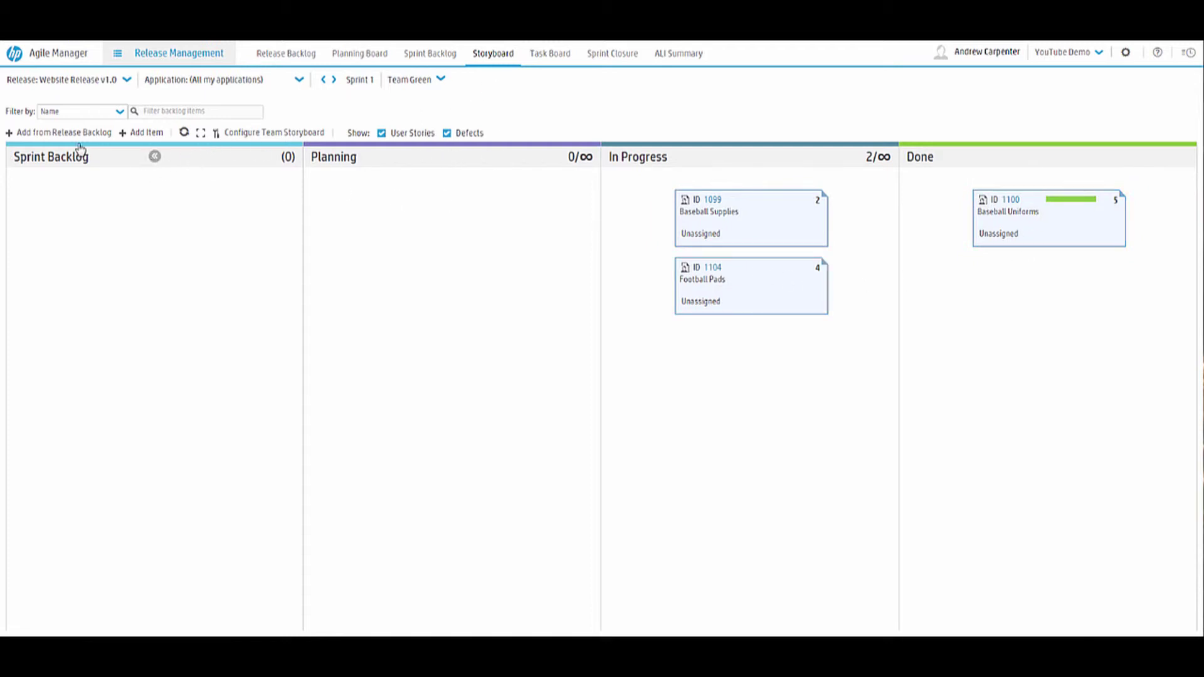
# Open and cancel the release backlog picker and the new User Story item form.
pyautogui.click(56, 134)
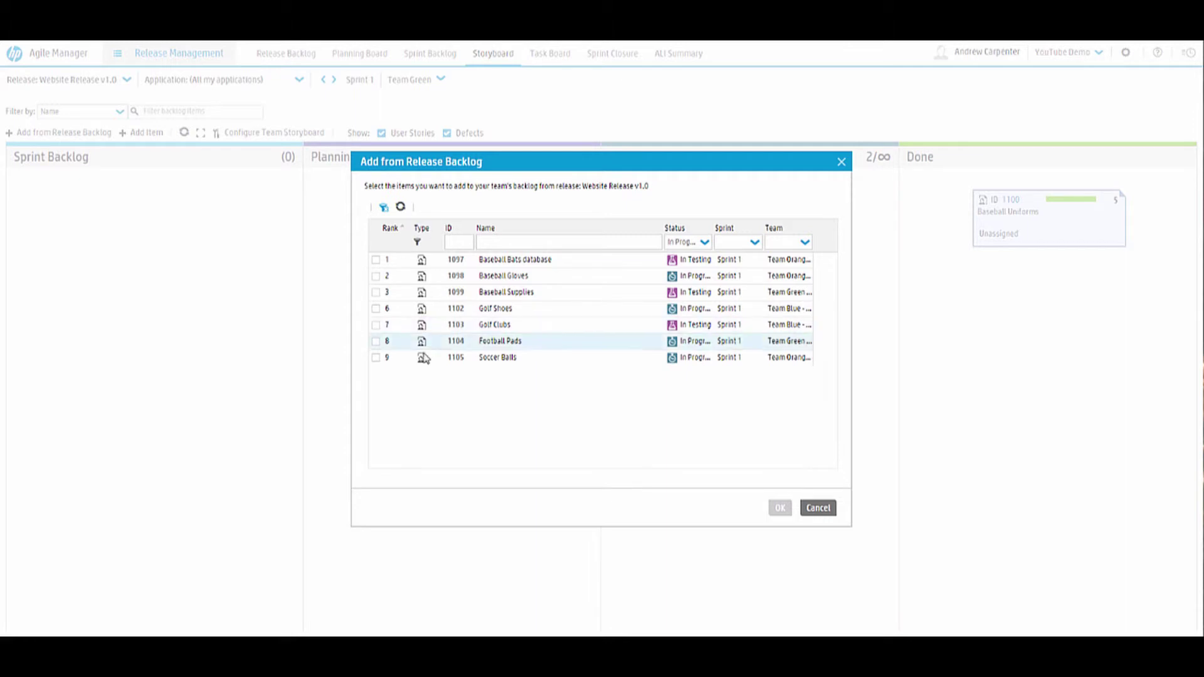
pyautogui.click(813, 507)
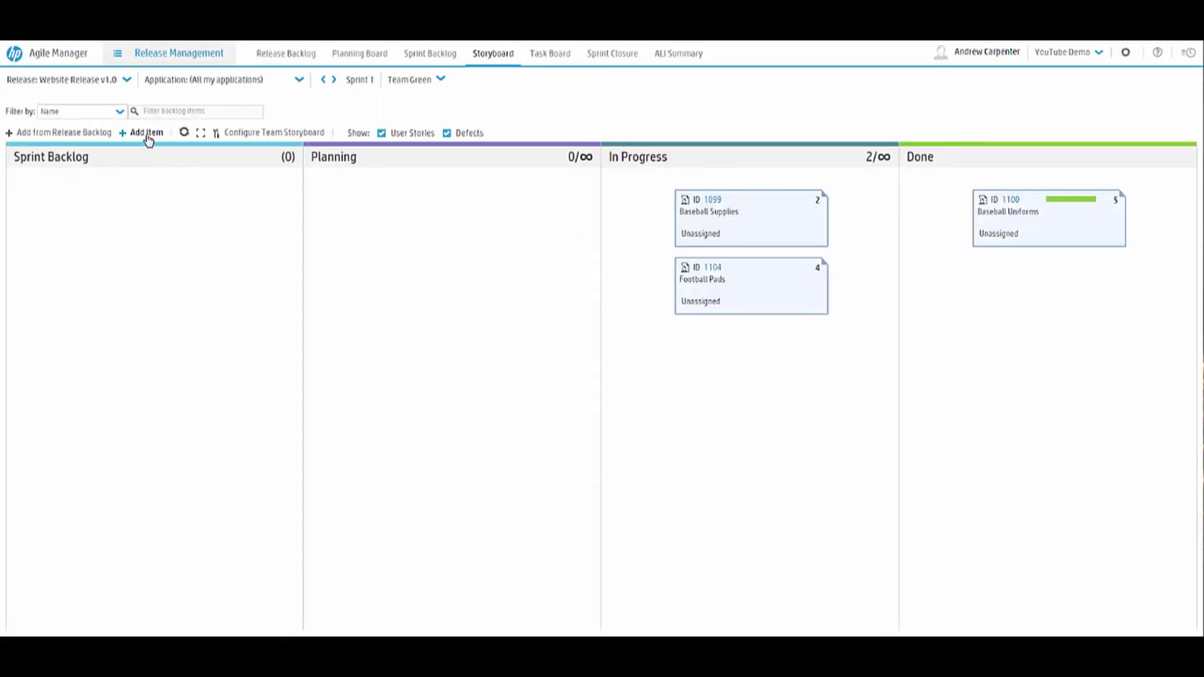
pyautogui.click(147, 134)
pyautogui.click(612, 127)
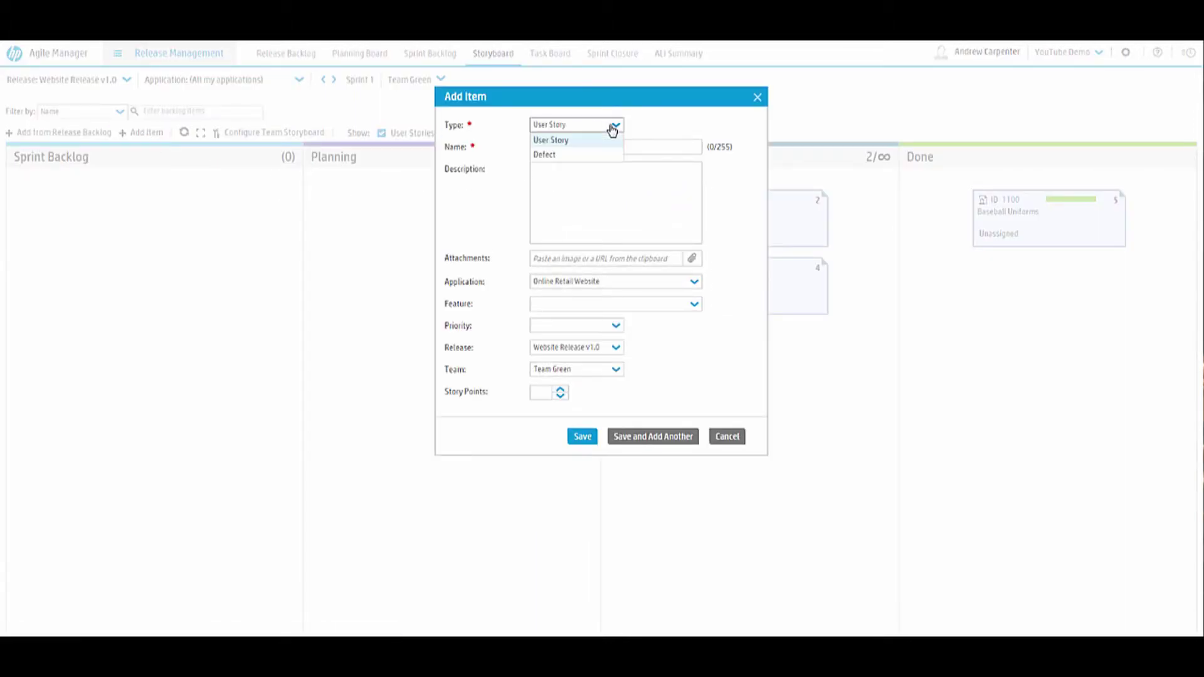
pyautogui.click(612, 127)
pyautogui.click(726, 437)
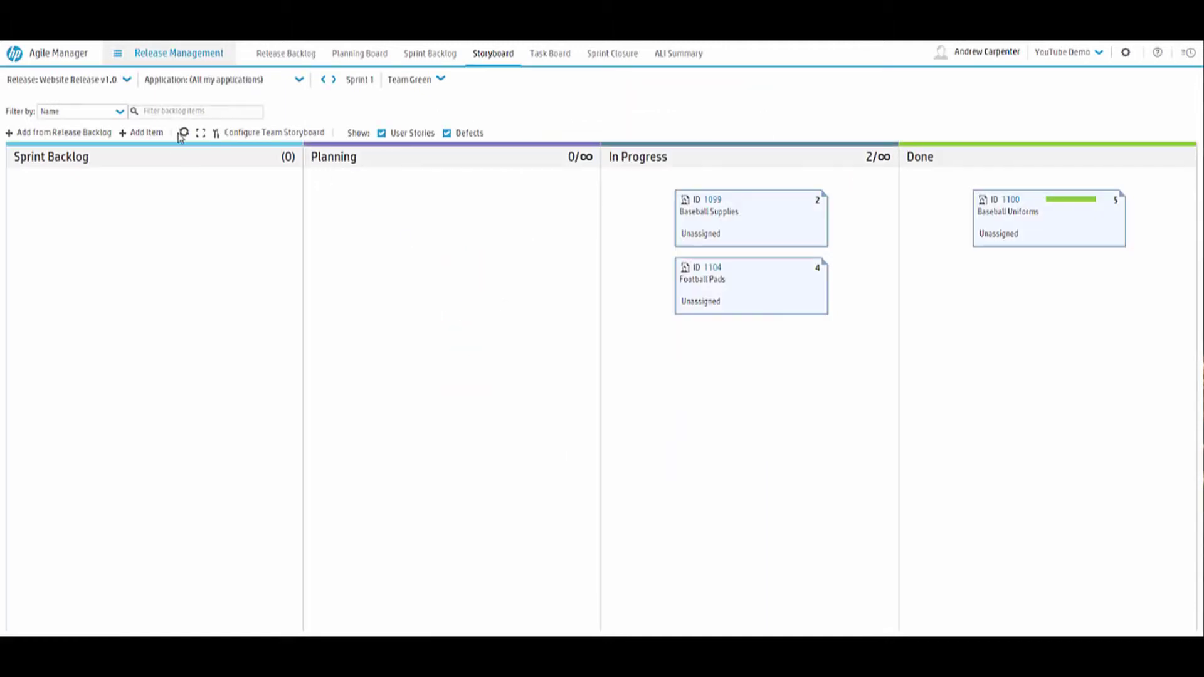
# Refresh the storyboard, check the Filter by fields, and bring up the Task Board.
pyautogui.click(185, 133)
pyautogui.click(119, 112)
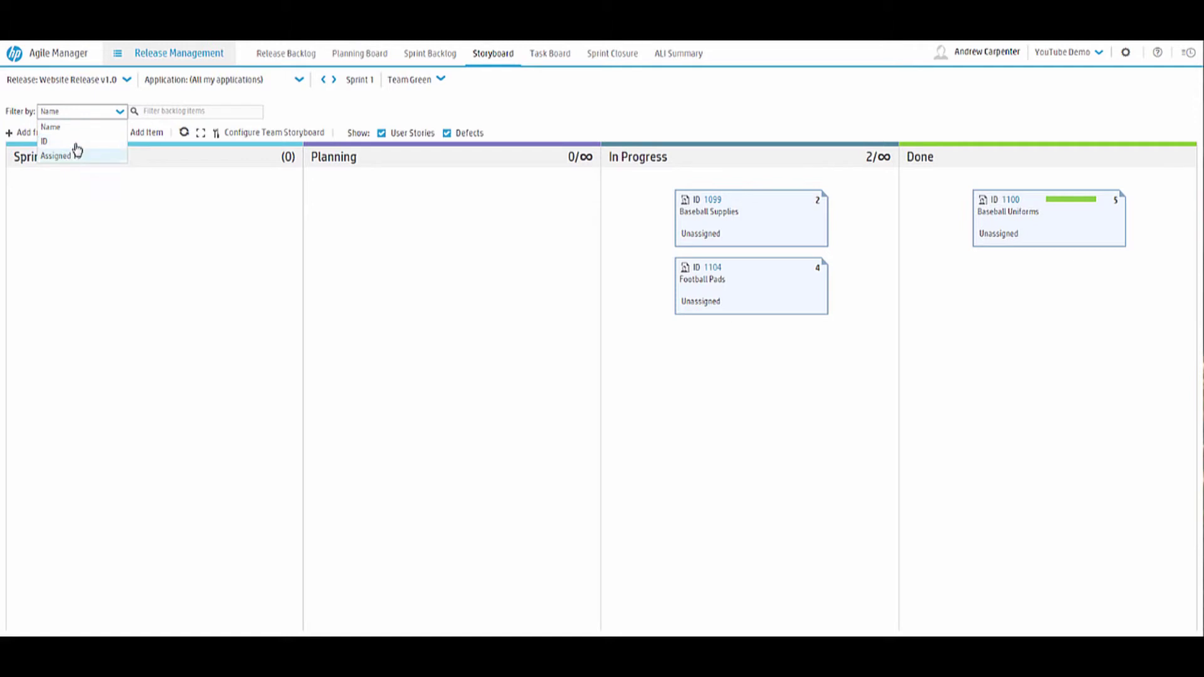
pyautogui.click(100, 99)
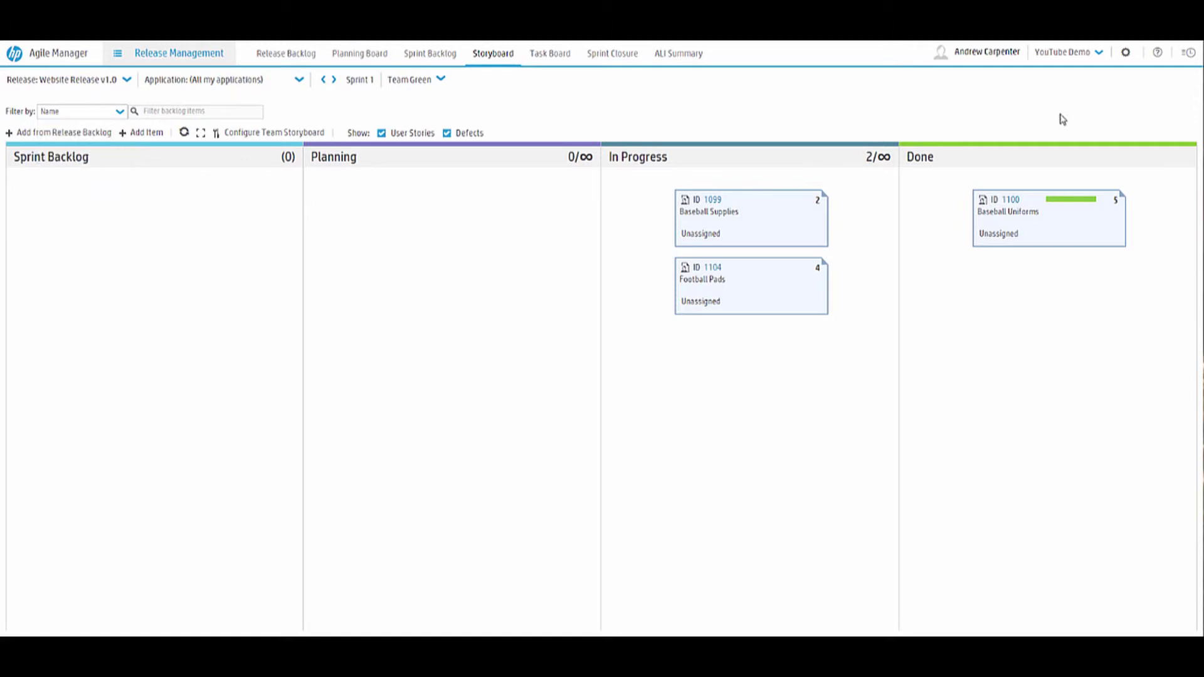
pyautogui.click(550, 53)
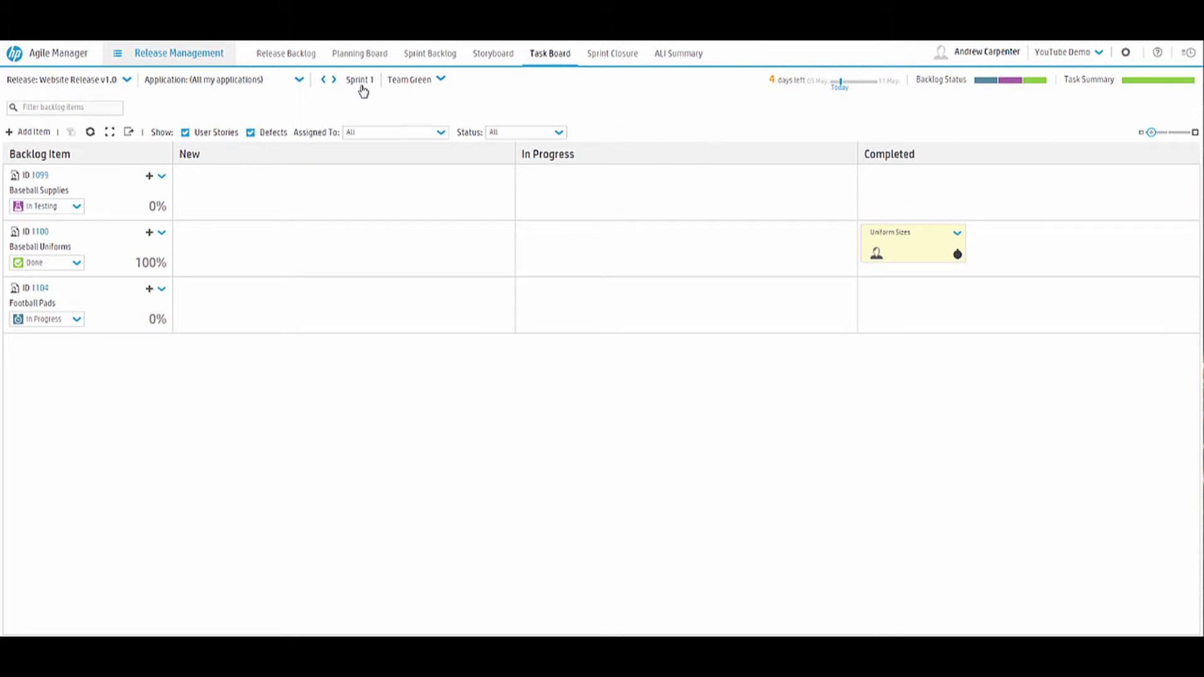
# Show Team Blue's Sprint 1 task board.
pyautogui.click(436, 81)
pyautogui.click(416, 96)
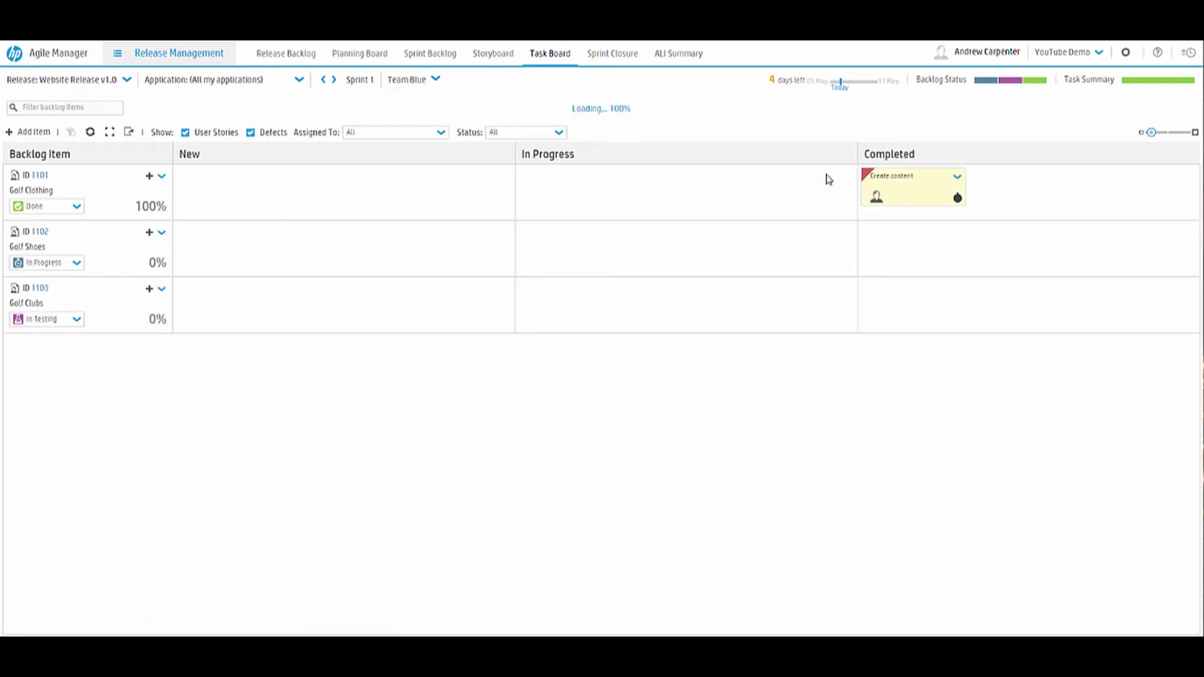
pyautogui.click(423, 79)
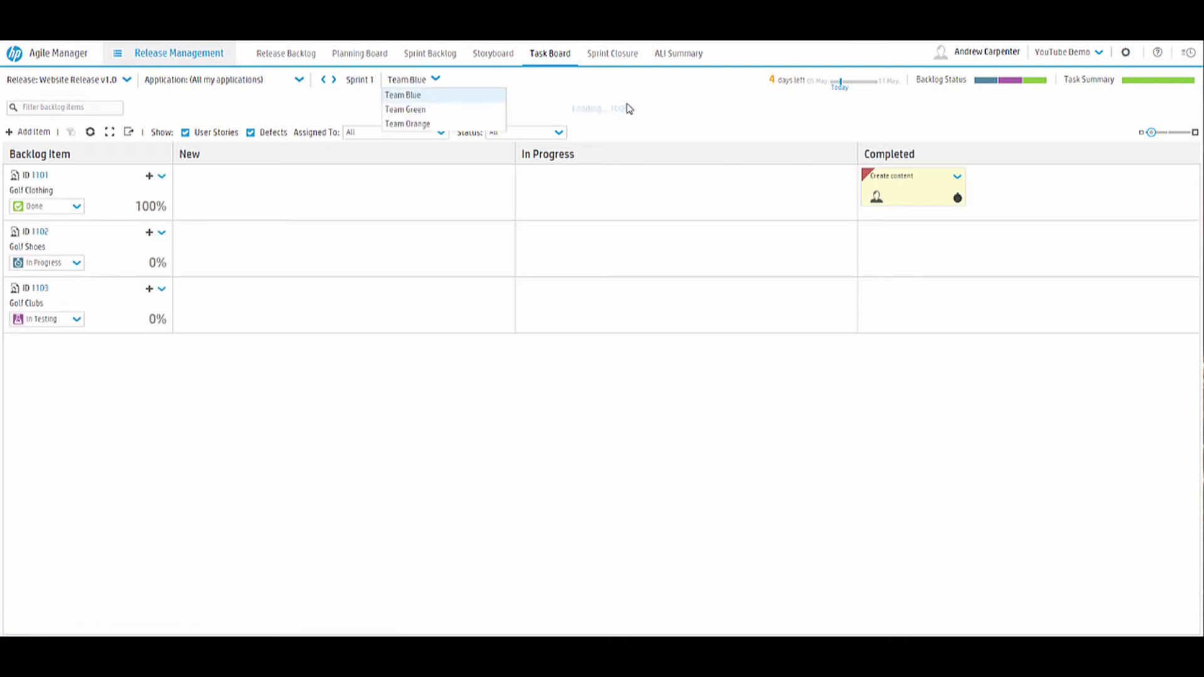
pyautogui.click(629, 110)
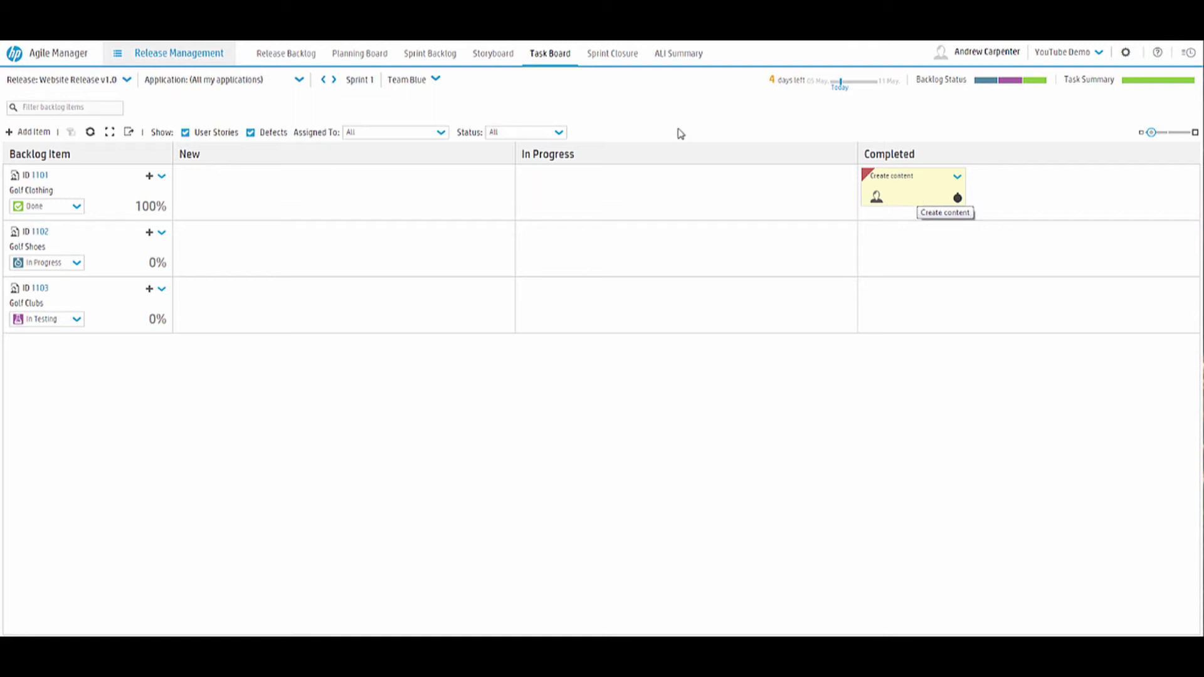
# Drag the Create content task, keeping Golf Clothing's status unchanged and its actions menu unused.
pyautogui.moveTo(917, 204)
pyautogui.mouseDown()
pyautogui.moveTo(704, 182)
pyautogui.moveTo(426, 186)
pyautogui.moveTo(921, 198)
pyautogui.mouseUp()
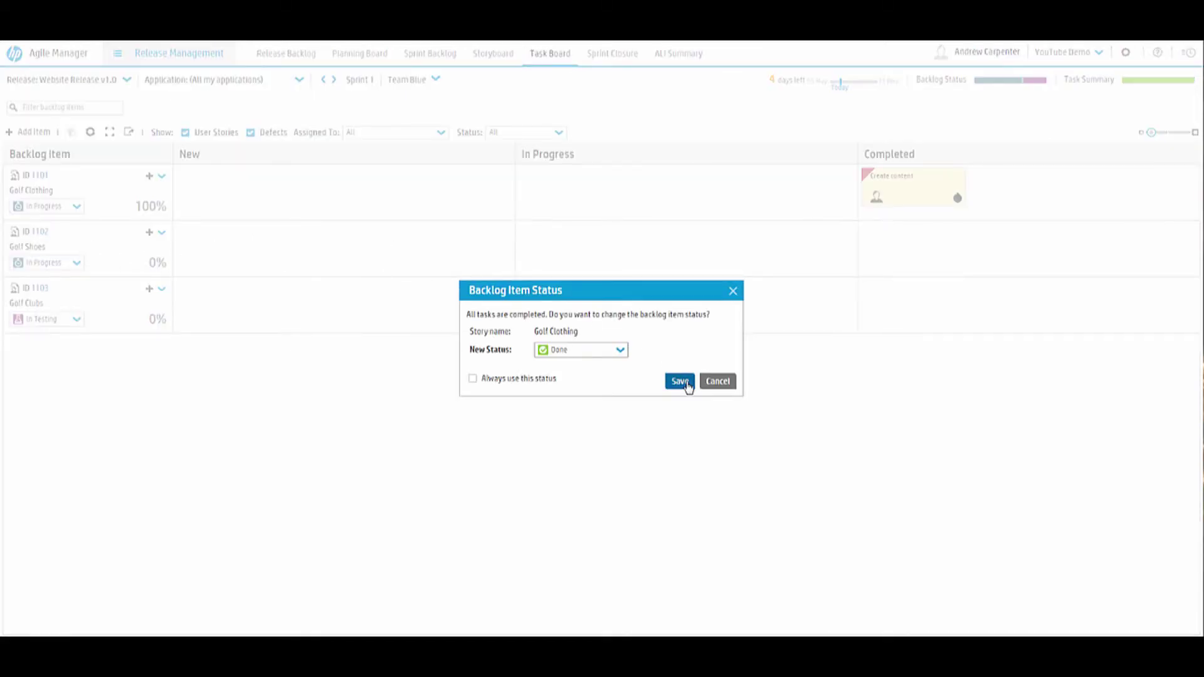
pyautogui.click(717, 381)
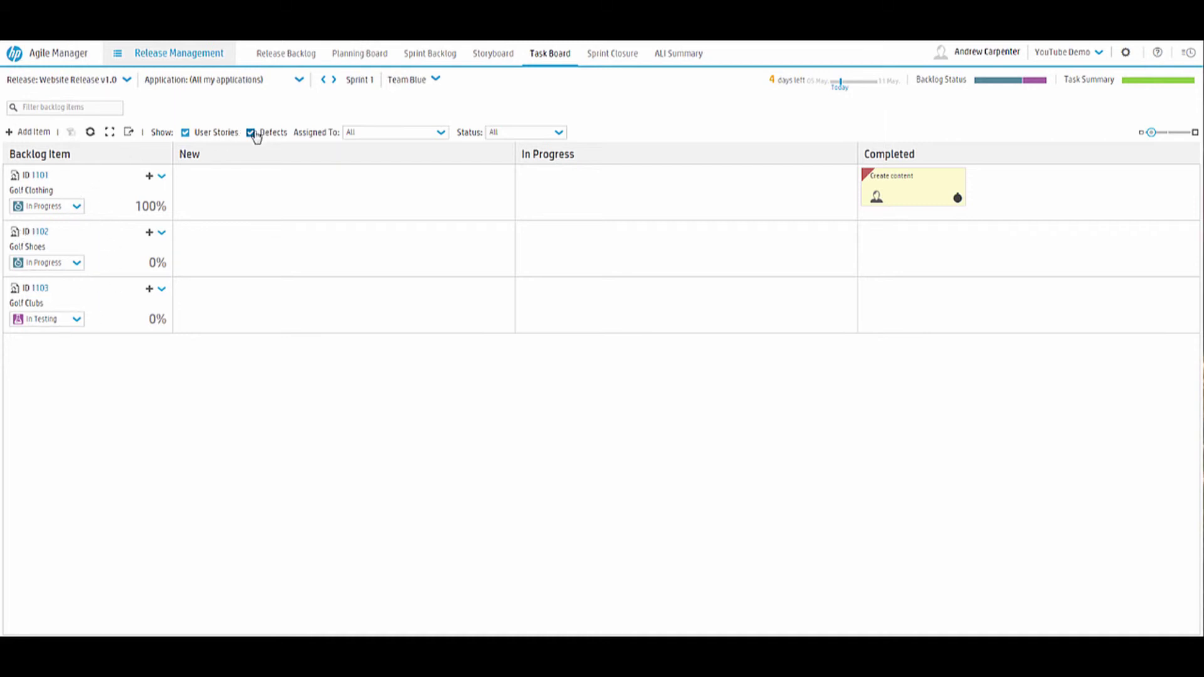
pyautogui.click(161, 176)
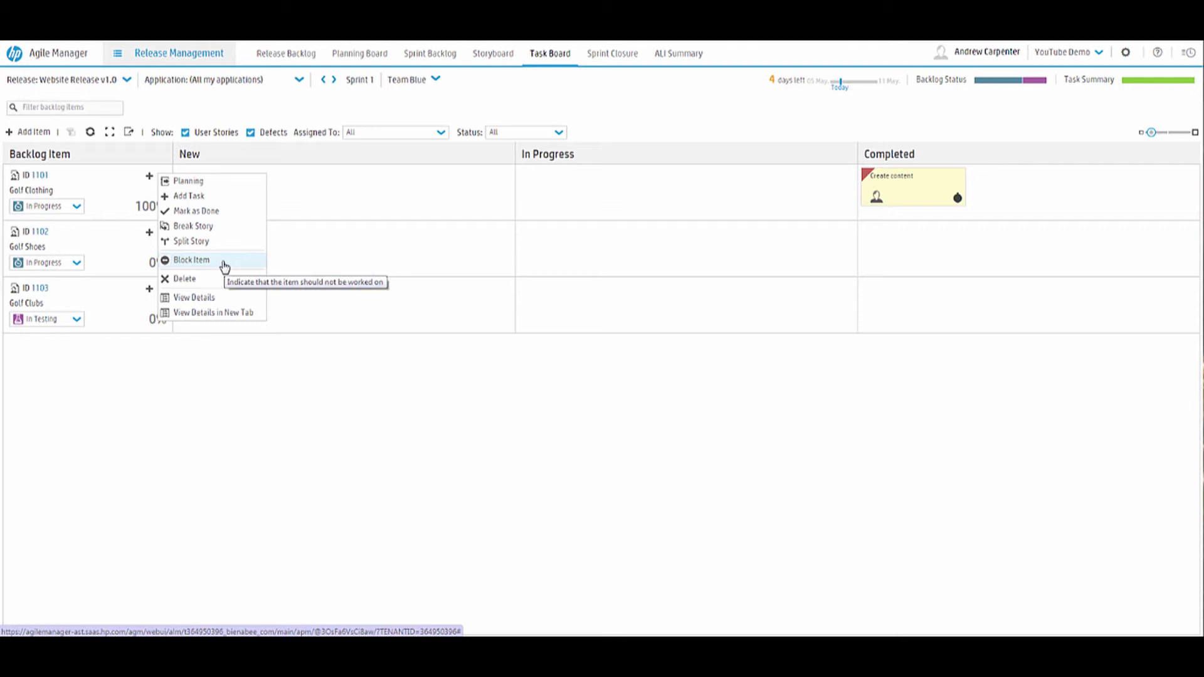
pyautogui.click(255, 390)
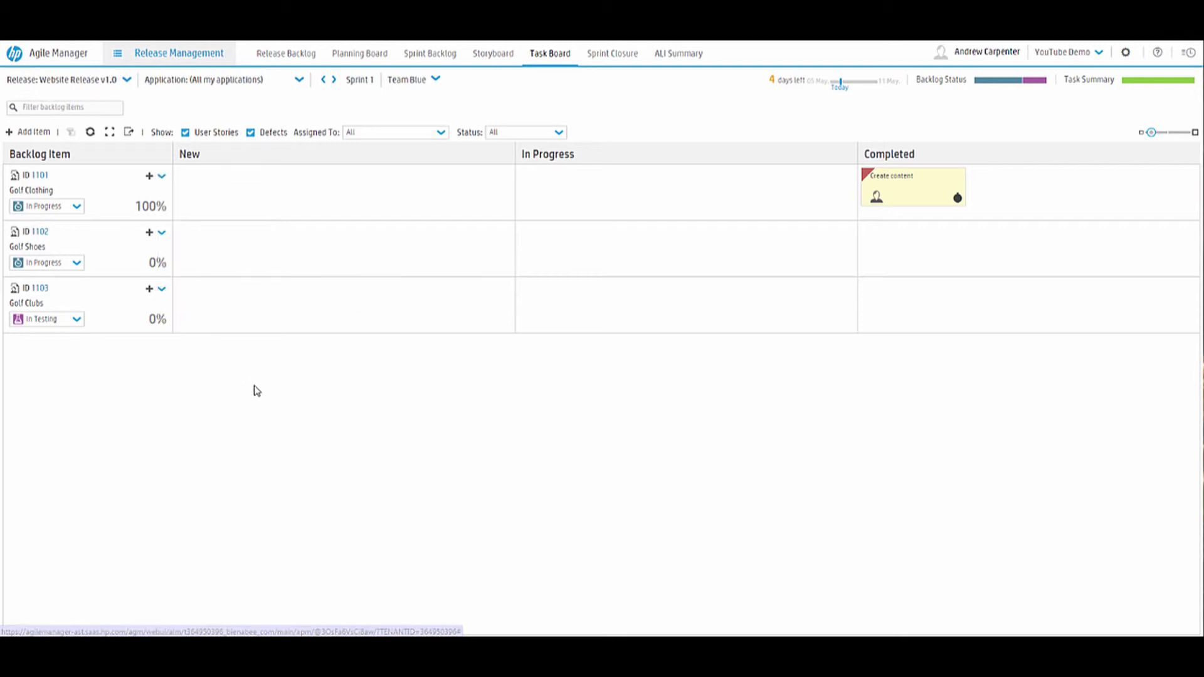
# On Team Green's task board, move Uniform Sizes back to In Progress.
pyautogui.click(434, 81)
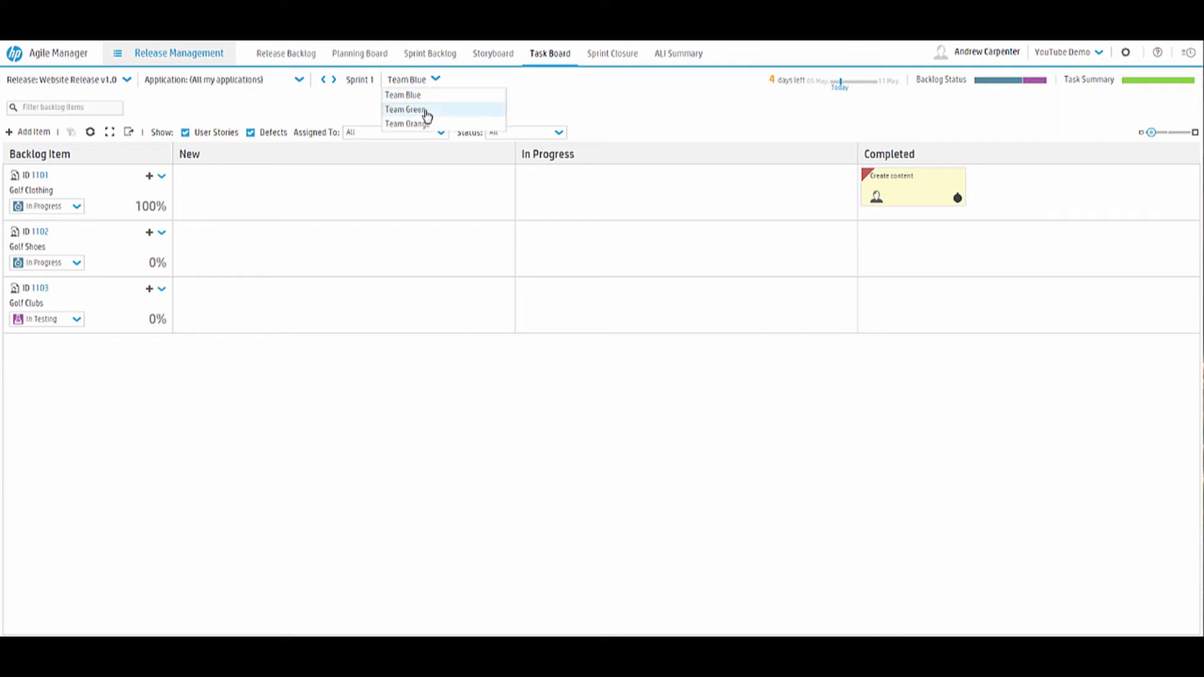
pyautogui.click(422, 113)
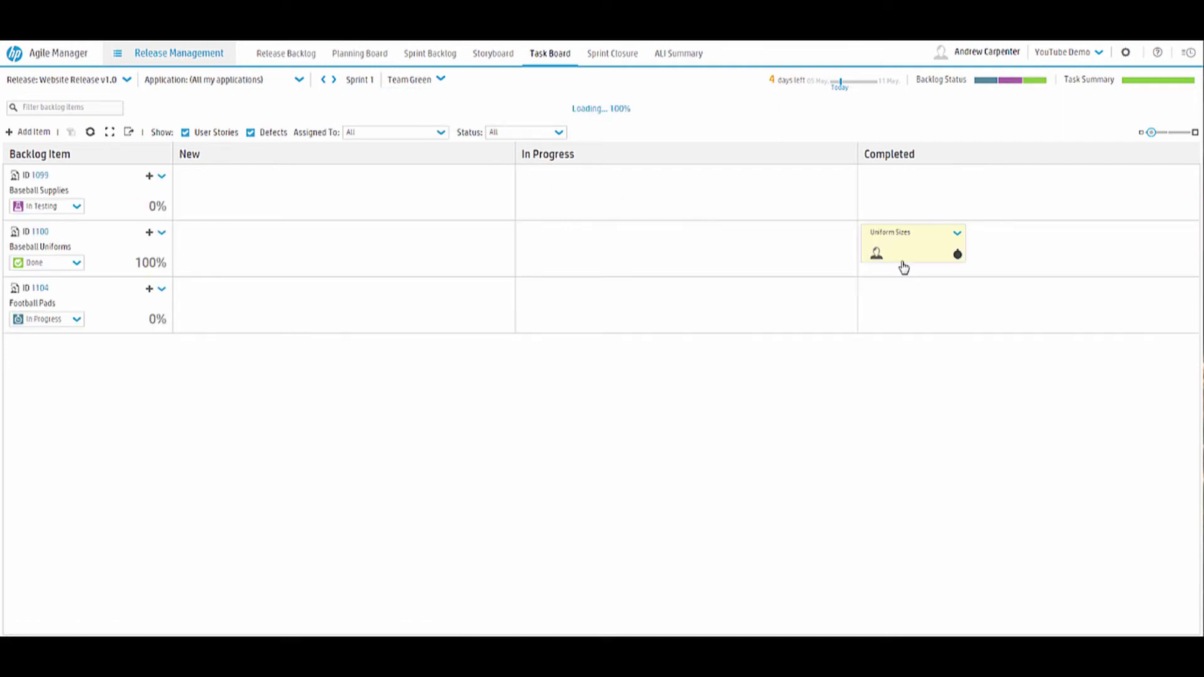
pyautogui.moveTo(919, 239); pyautogui.dragTo(632, 239)
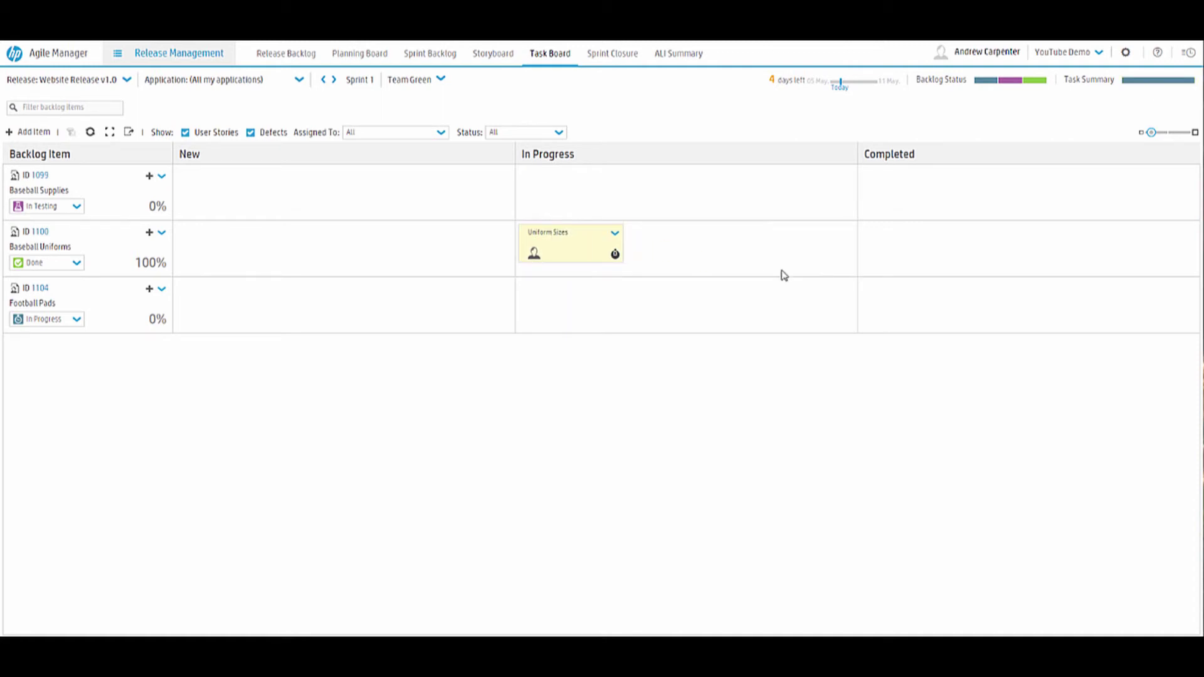
# Update Uniform Sizes to 4 invested hours and 2 remaining hours.
pyautogui.click(615, 257)
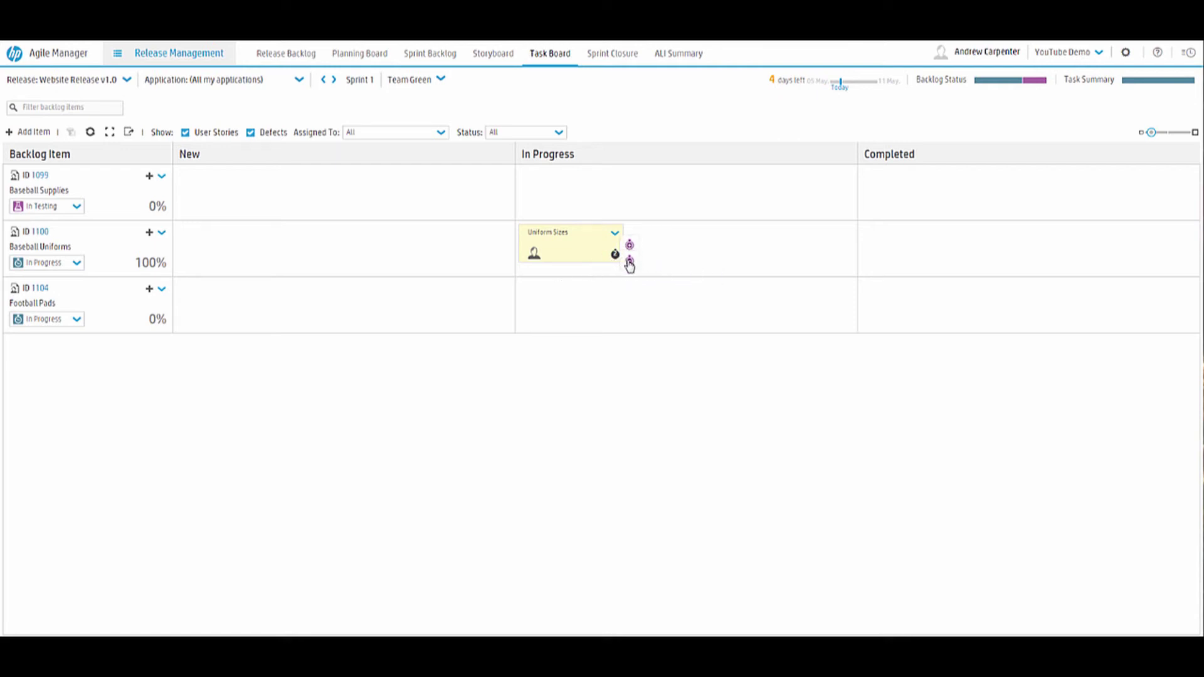
pyautogui.click(579, 245)
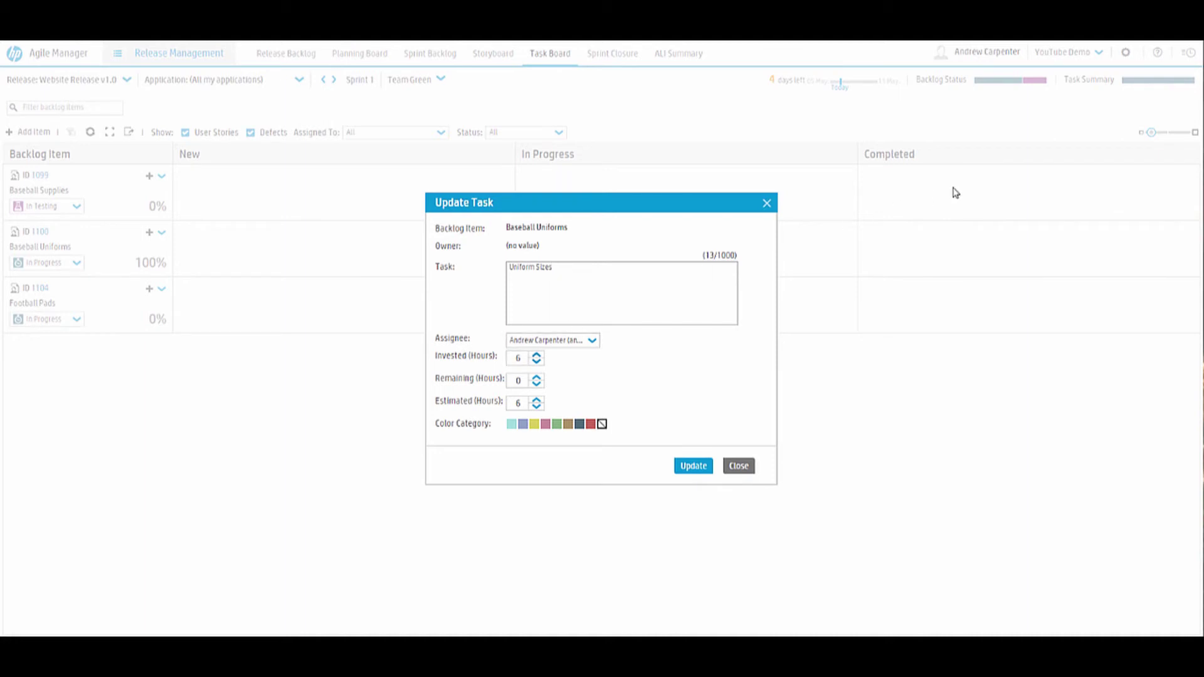
pyautogui.click(536, 362)
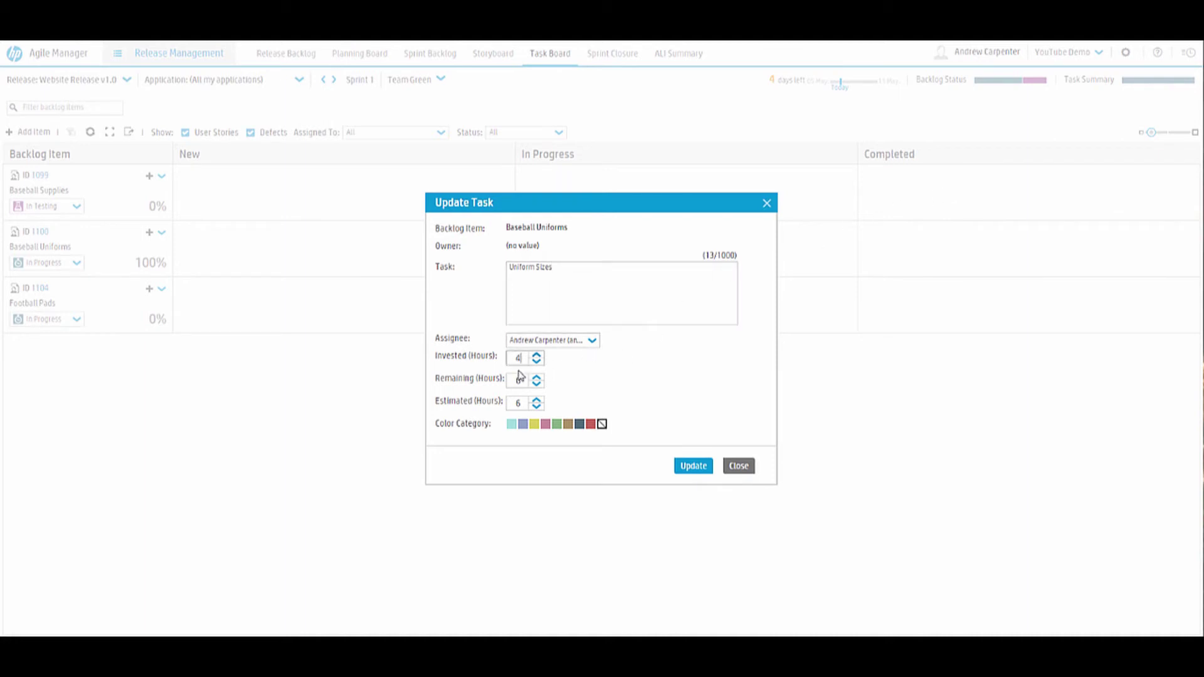
pyautogui.click(693, 466)
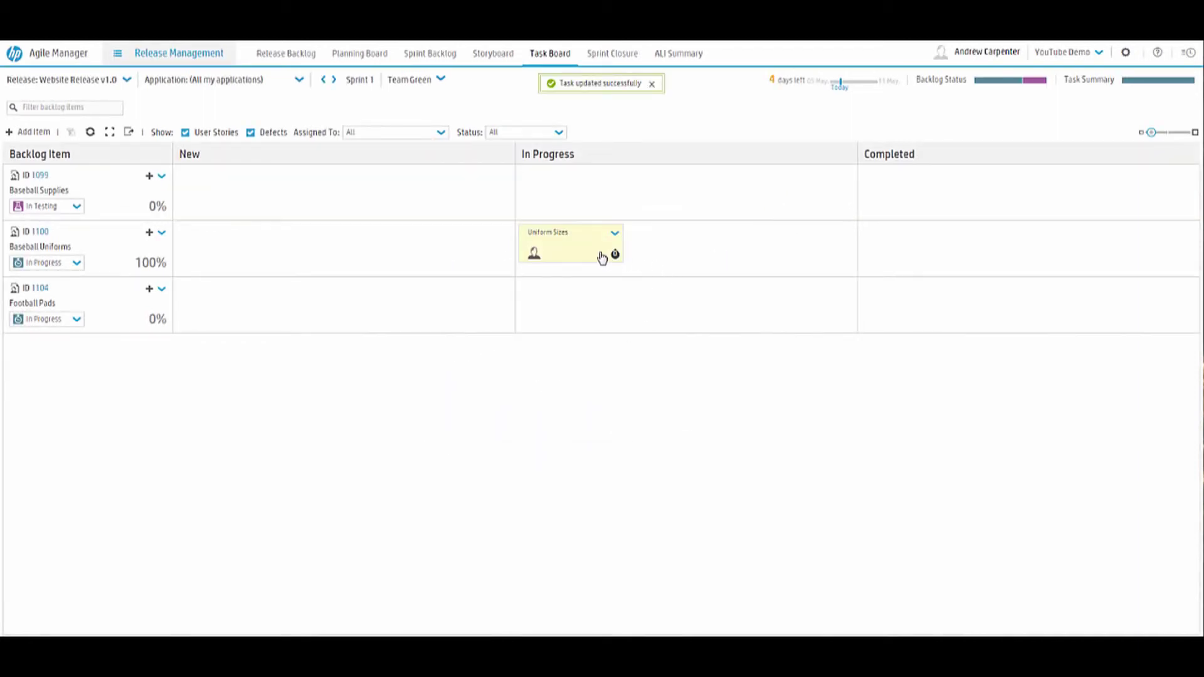
pyautogui.doubleClick(588, 250)
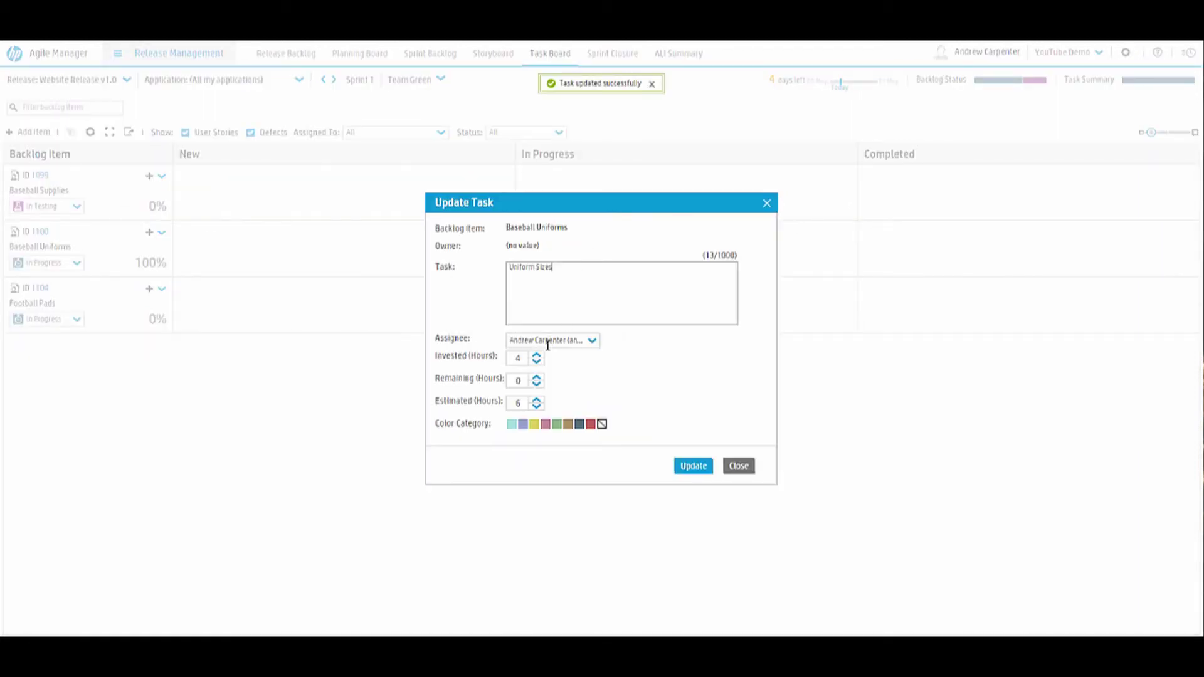
pyautogui.click(536, 377)
pyautogui.click(536, 376)
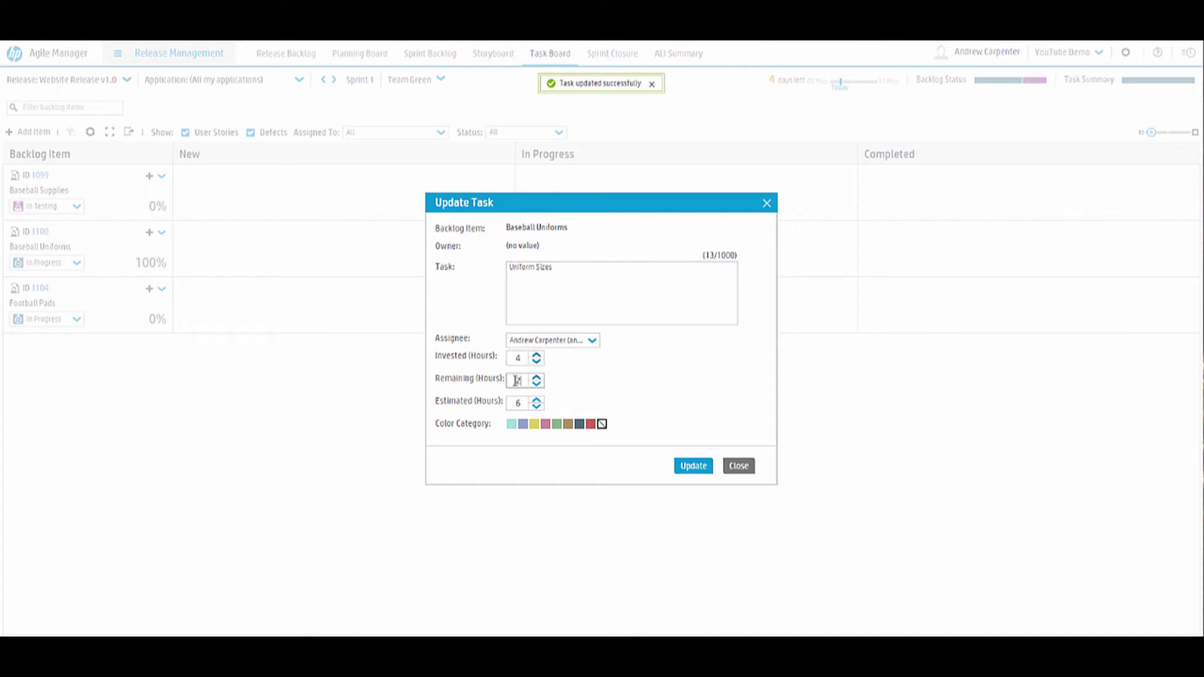
pyautogui.click(694, 467)
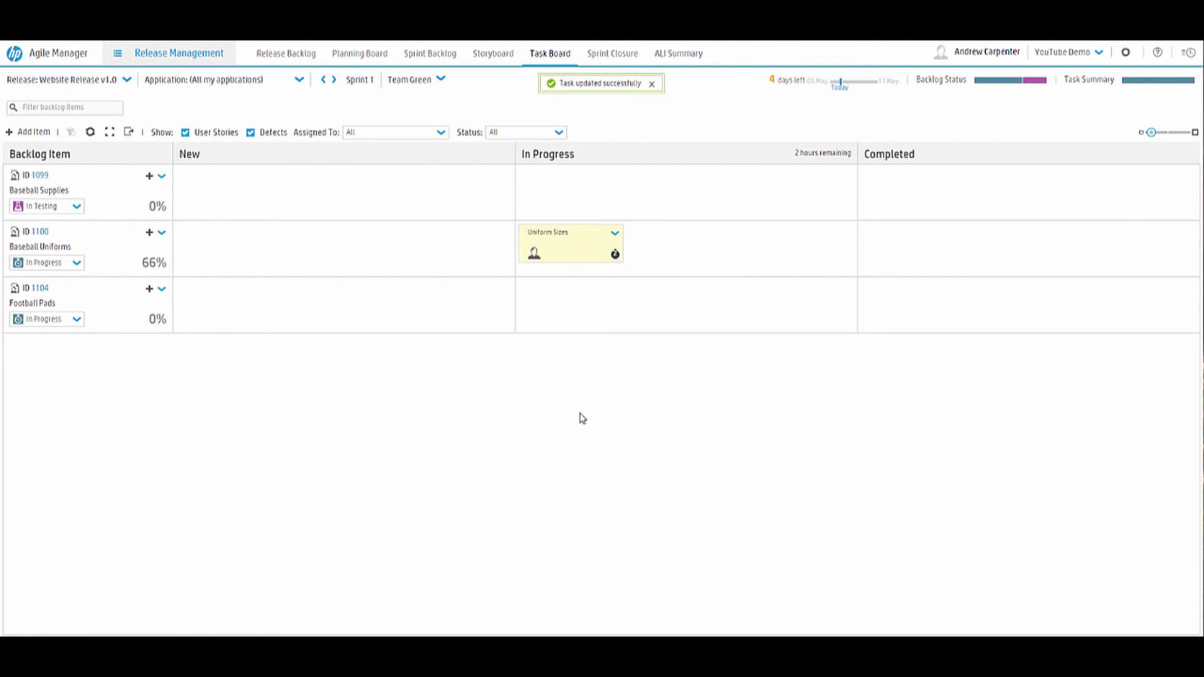
# Move Uniform Sizes to Completed and save Baseball Uniforms' status as Done.
pyautogui.click(440, 80)
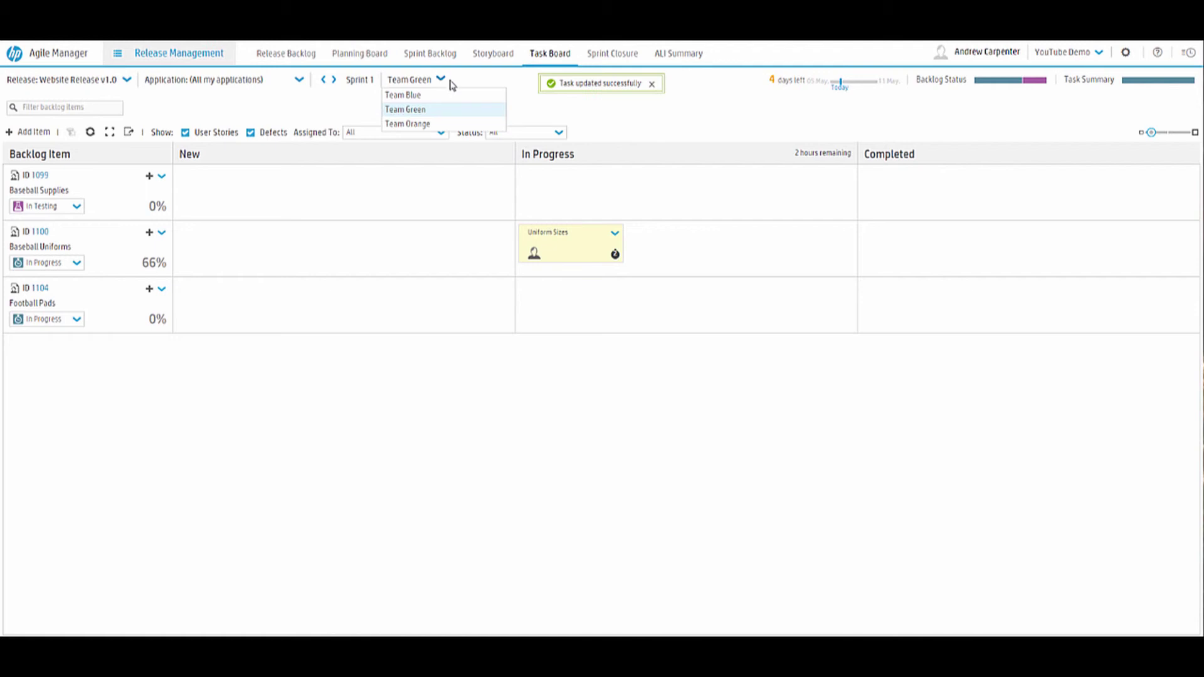
pyautogui.click(583, 109)
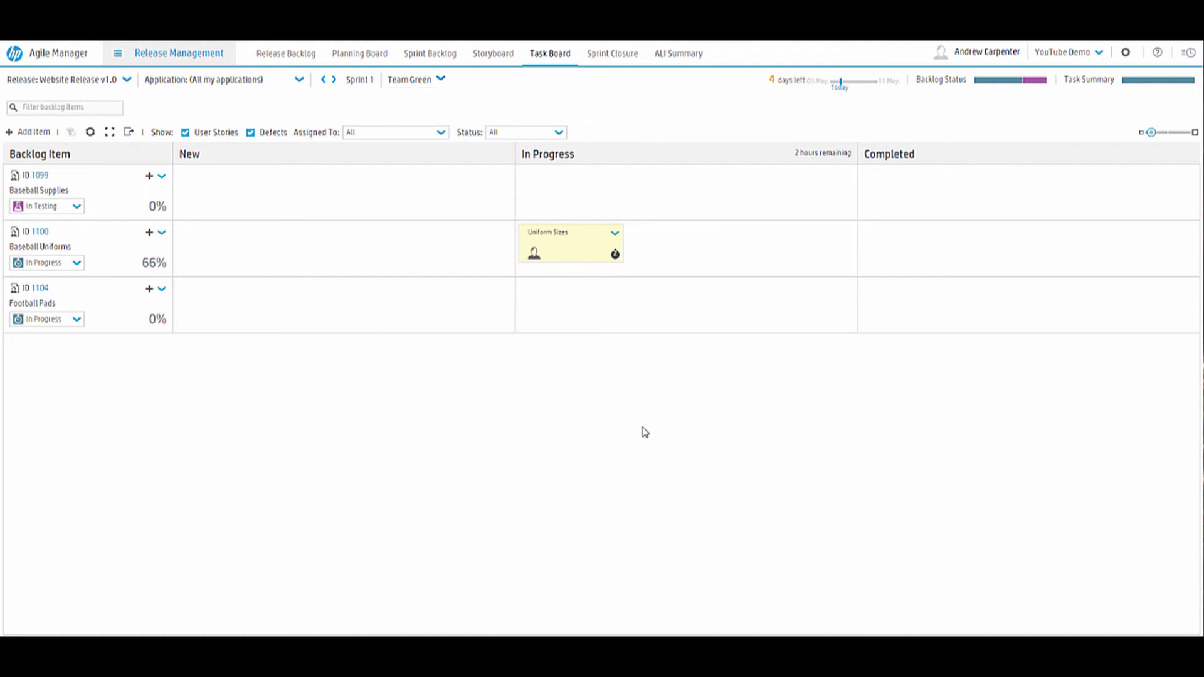
pyautogui.moveTo(544, 244); pyautogui.dragTo(917, 245)
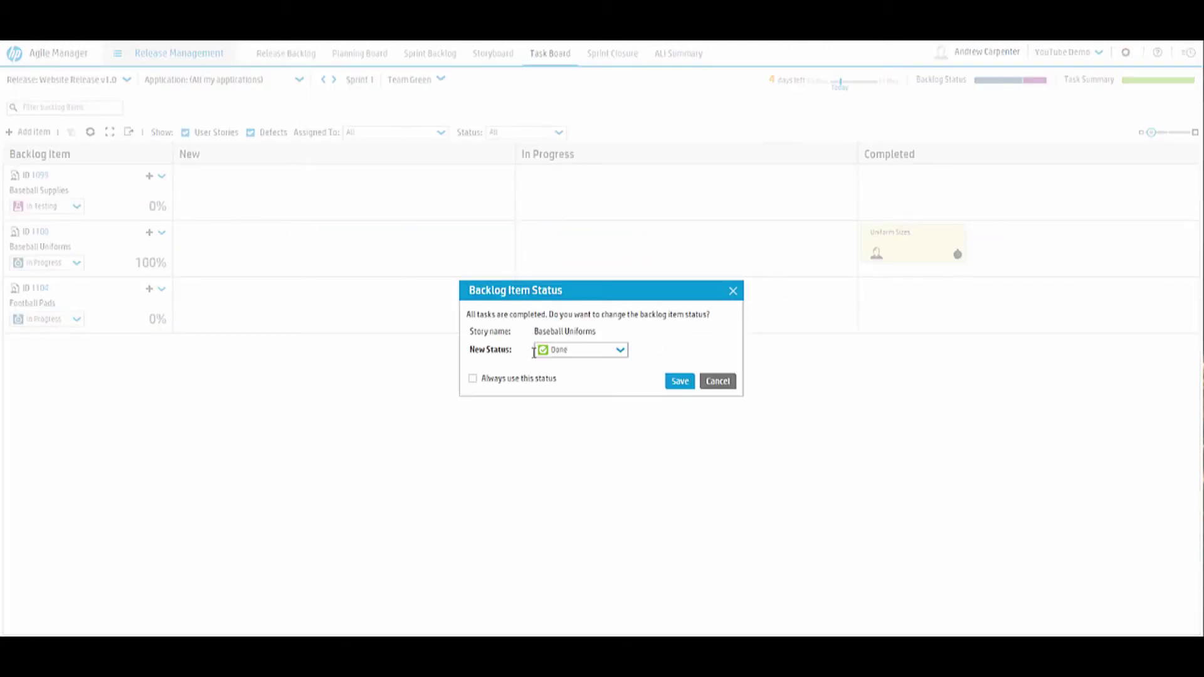
pyautogui.click(620, 349)
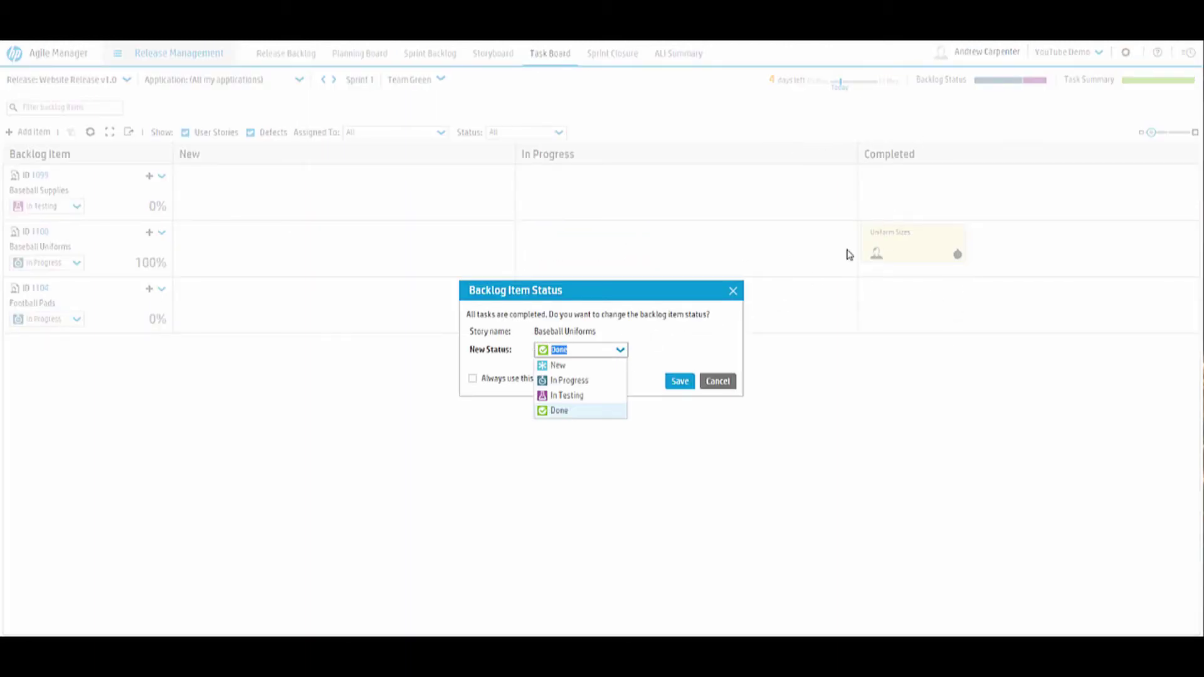
pyautogui.click(571, 413)
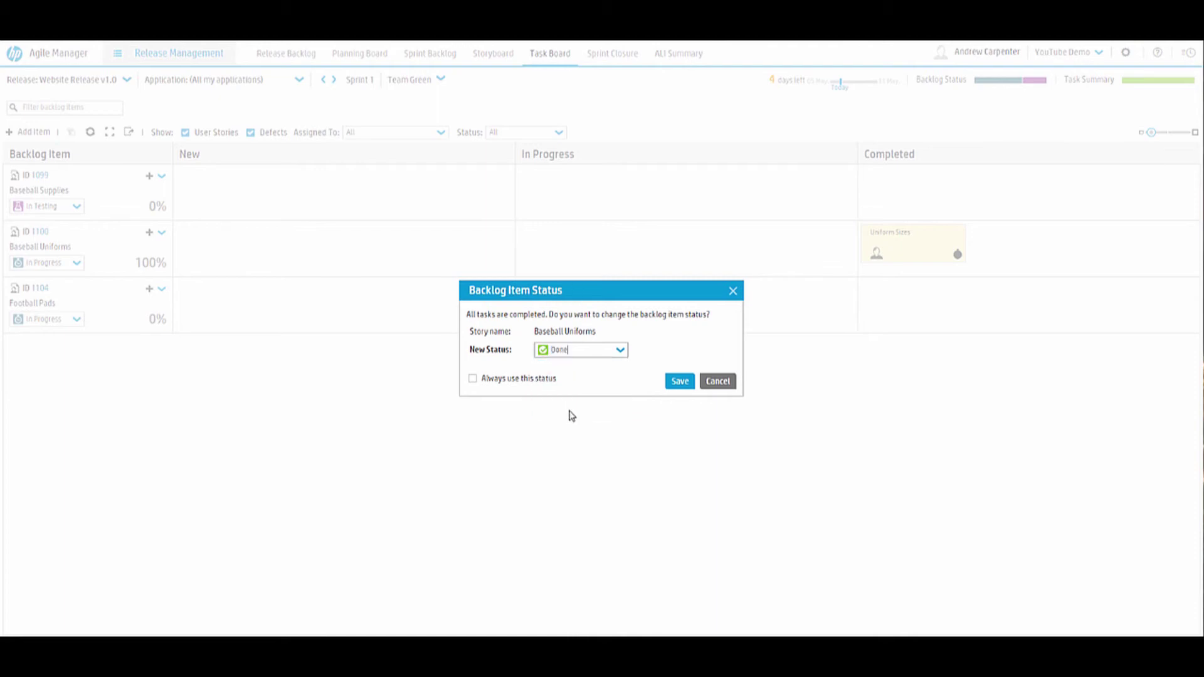
pyautogui.click(679, 381)
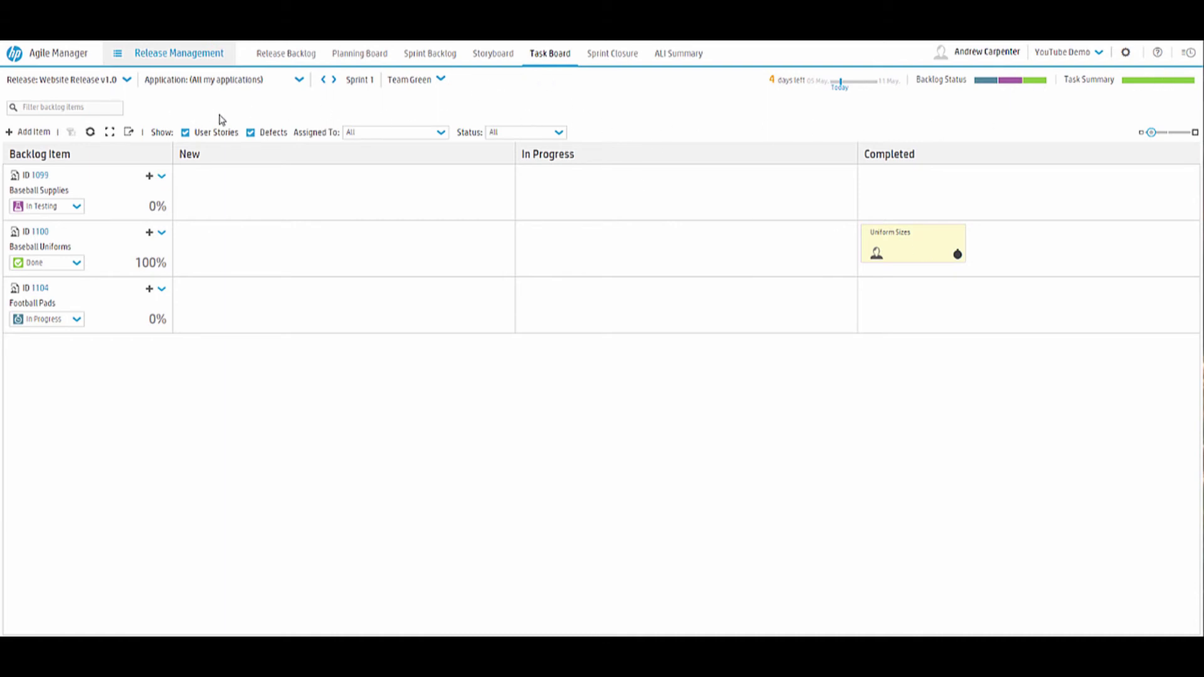
pyautogui.click(76, 207)
pyautogui.click(208, 204)
pyautogui.moveTo(78, 195)
pyautogui.mouseDown()
pyautogui.moveTo(34, 190)
pyautogui.moveTo(56, 187)
pyautogui.mouseUp()
pyautogui.click(94, 195)
pyautogui.click(77, 206)
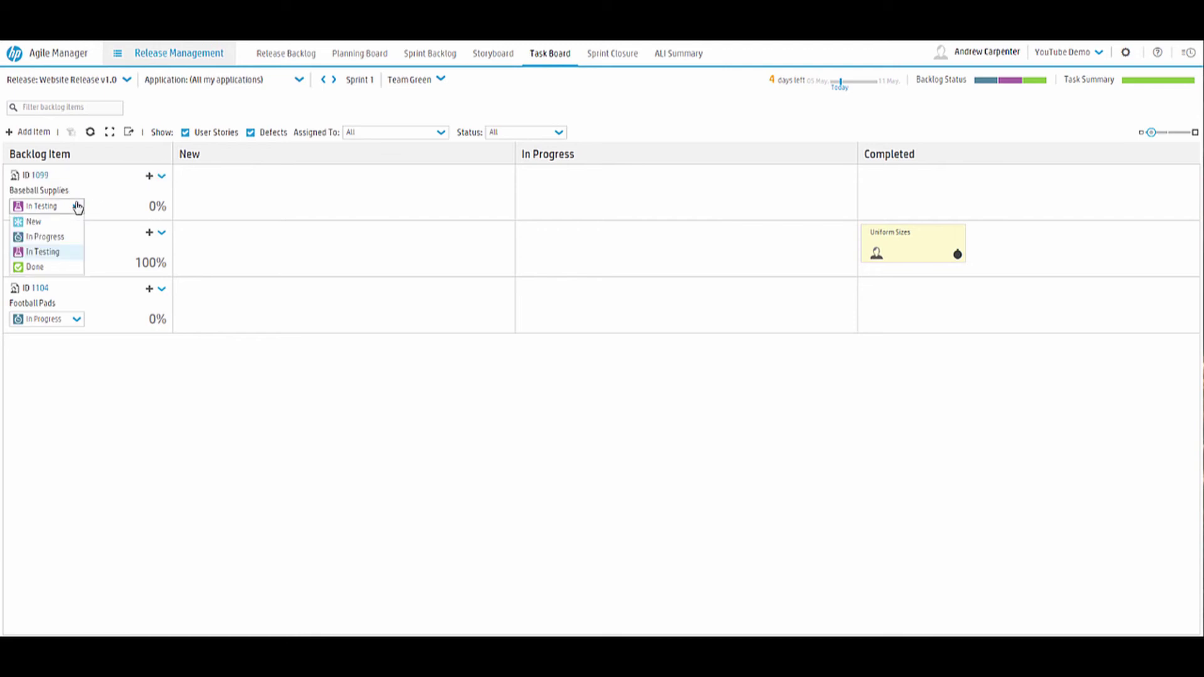
pyautogui.click(85, 204)
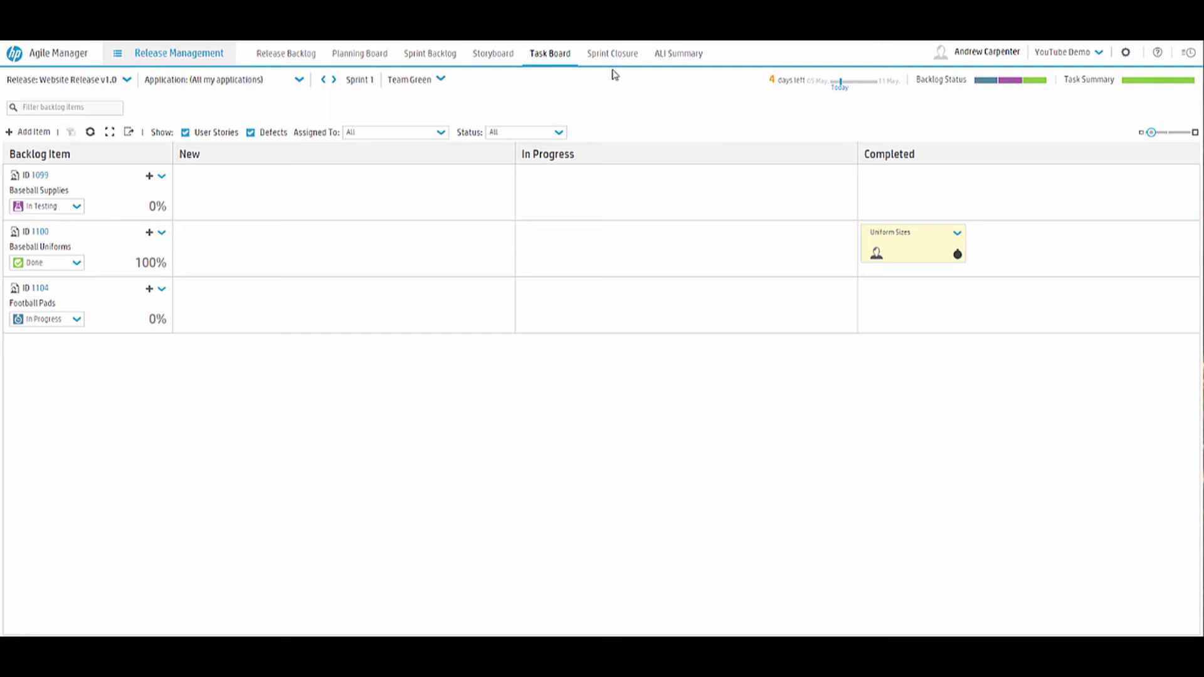
# View the ALI Summary's Release Summary for Website Release v1.0.
pyautogui.click(676, 58)
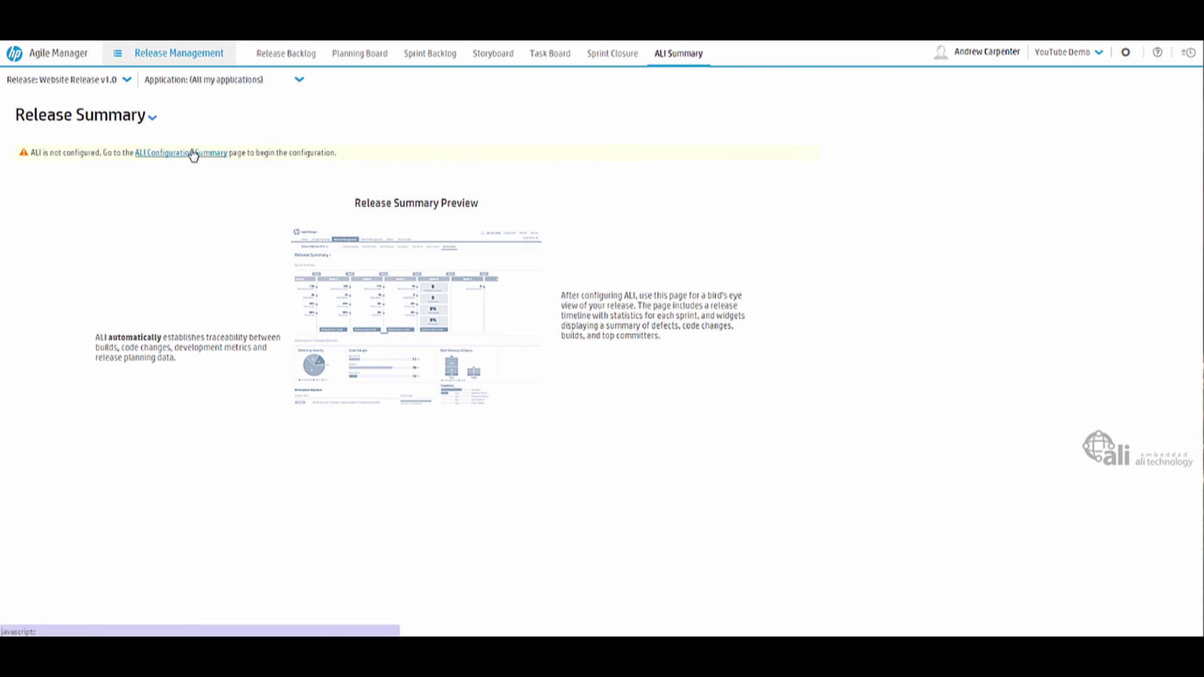
# On the Sprint 1 closure page, enter 'Better defect management' under Things to improve.
pyautogui.click(619, 55)
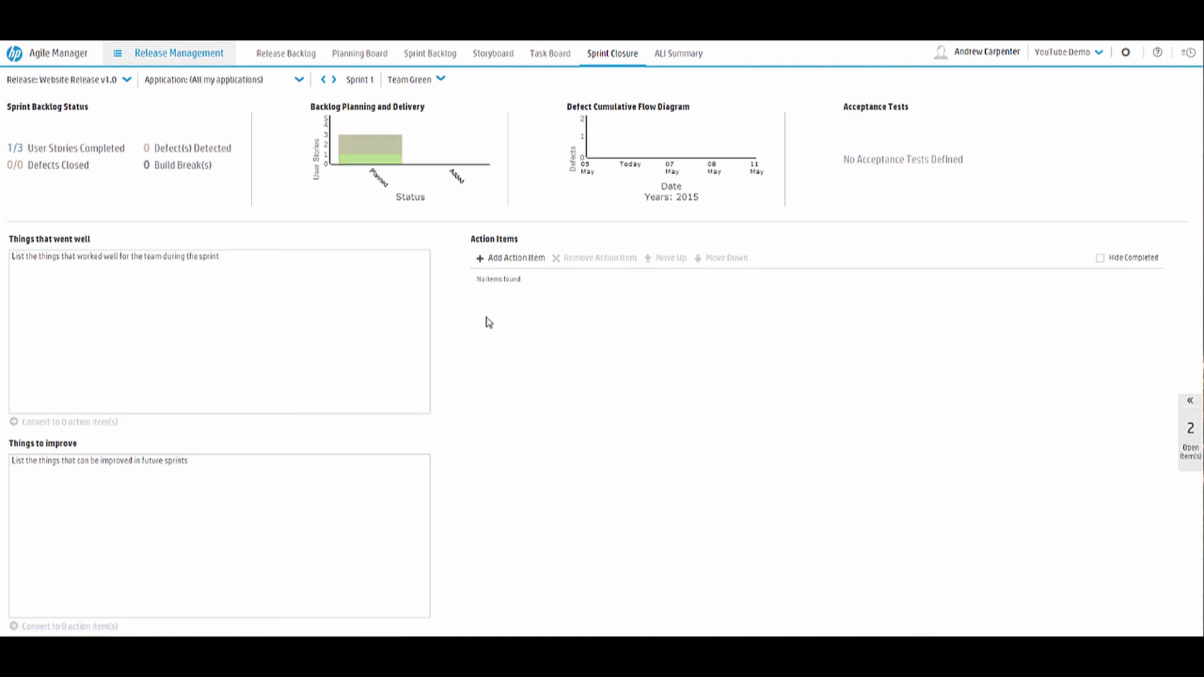
pyautogui.click(211, 275)
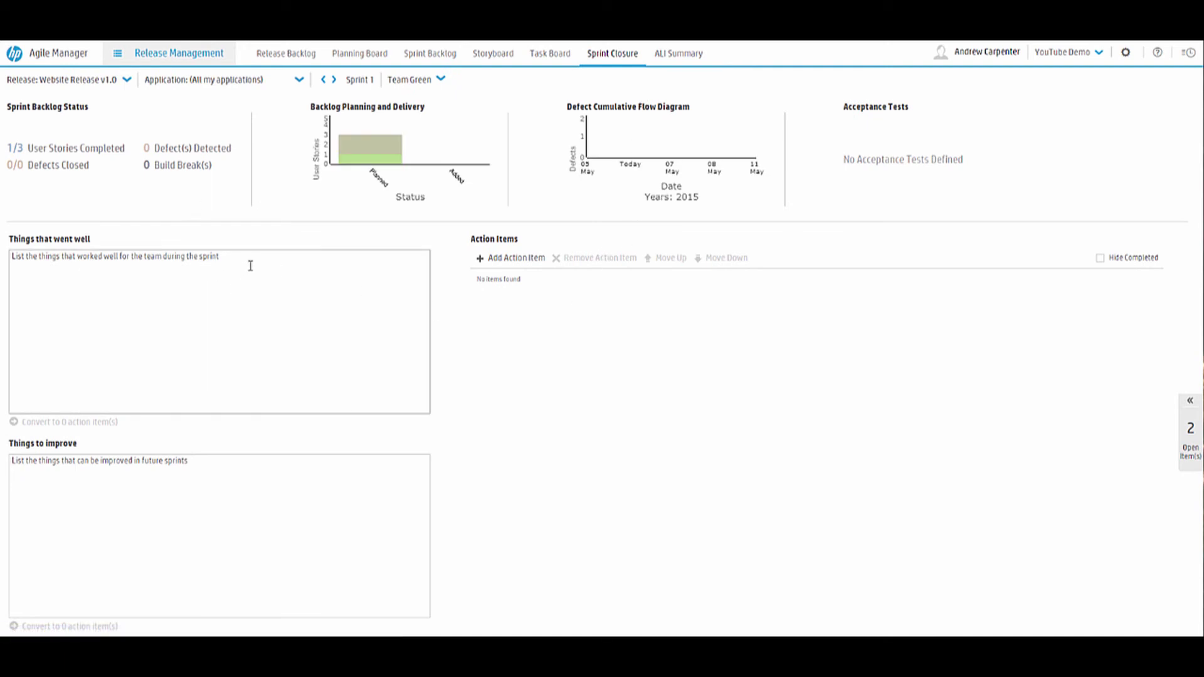
pyautogui.click(63, 274)
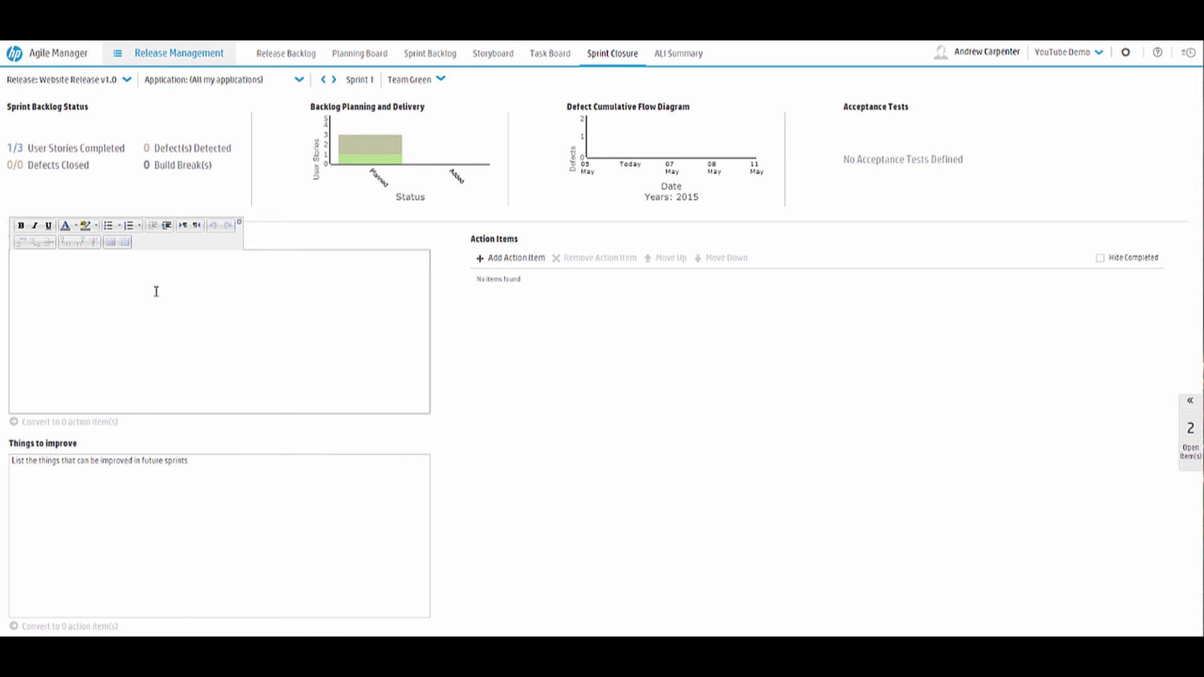
pyautogui.click(124, 494)
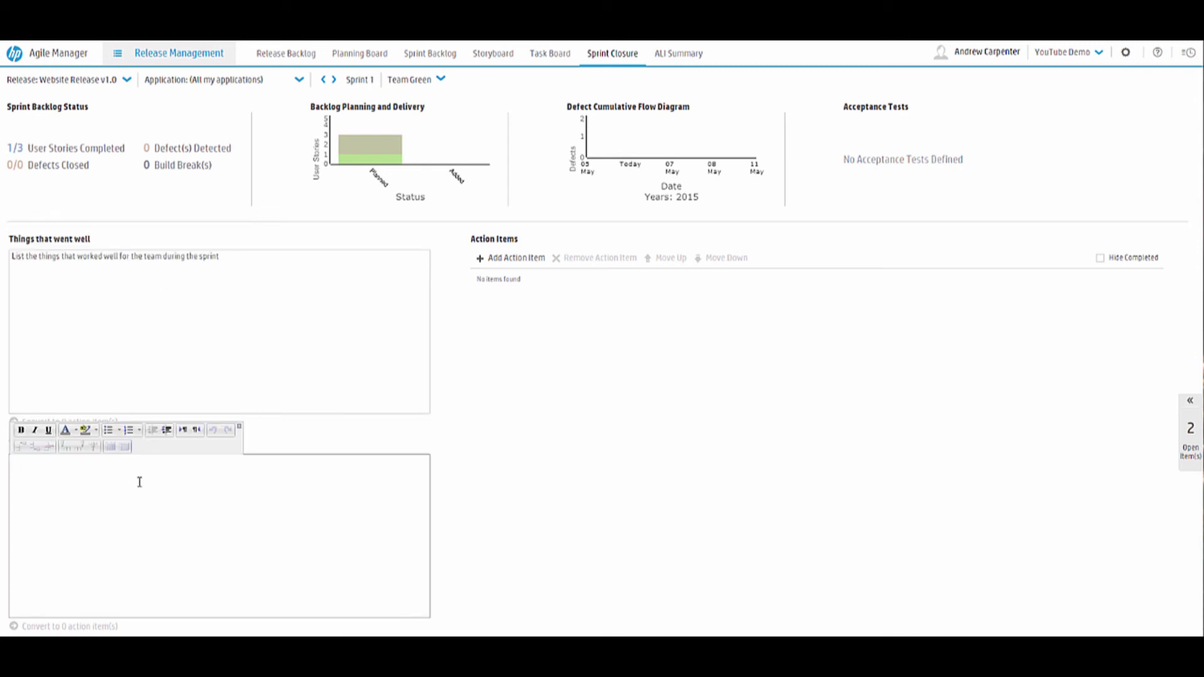
pyautogui.write('Bei')
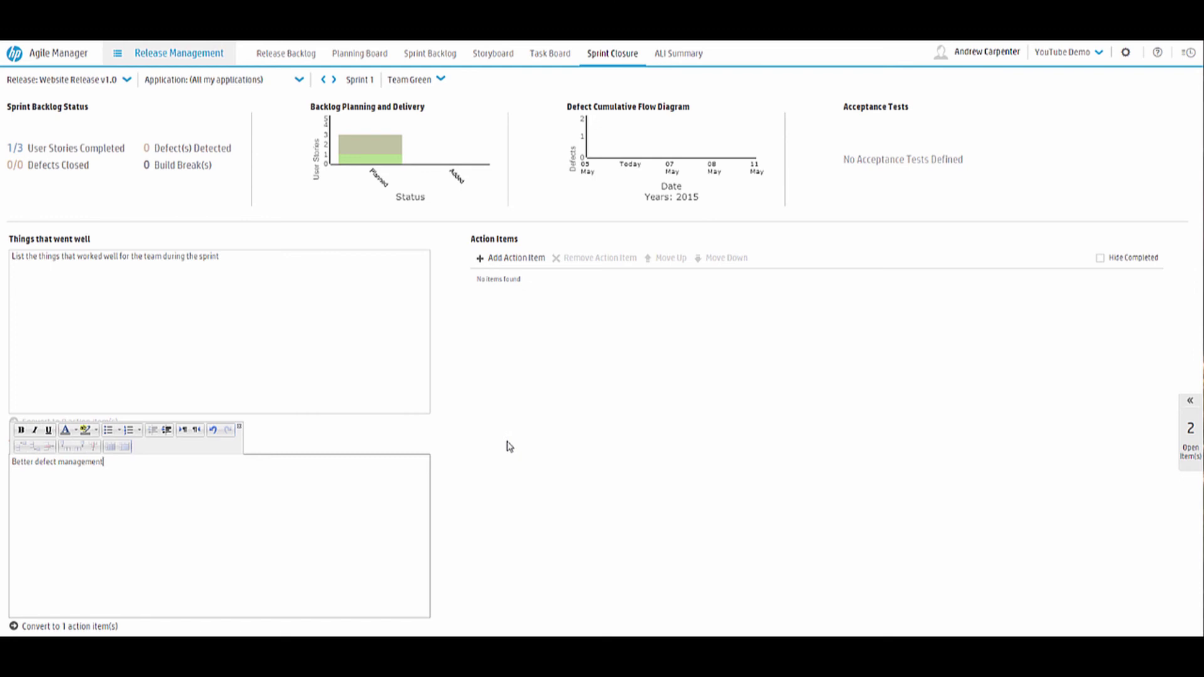
pyautogui.click(345, 428)
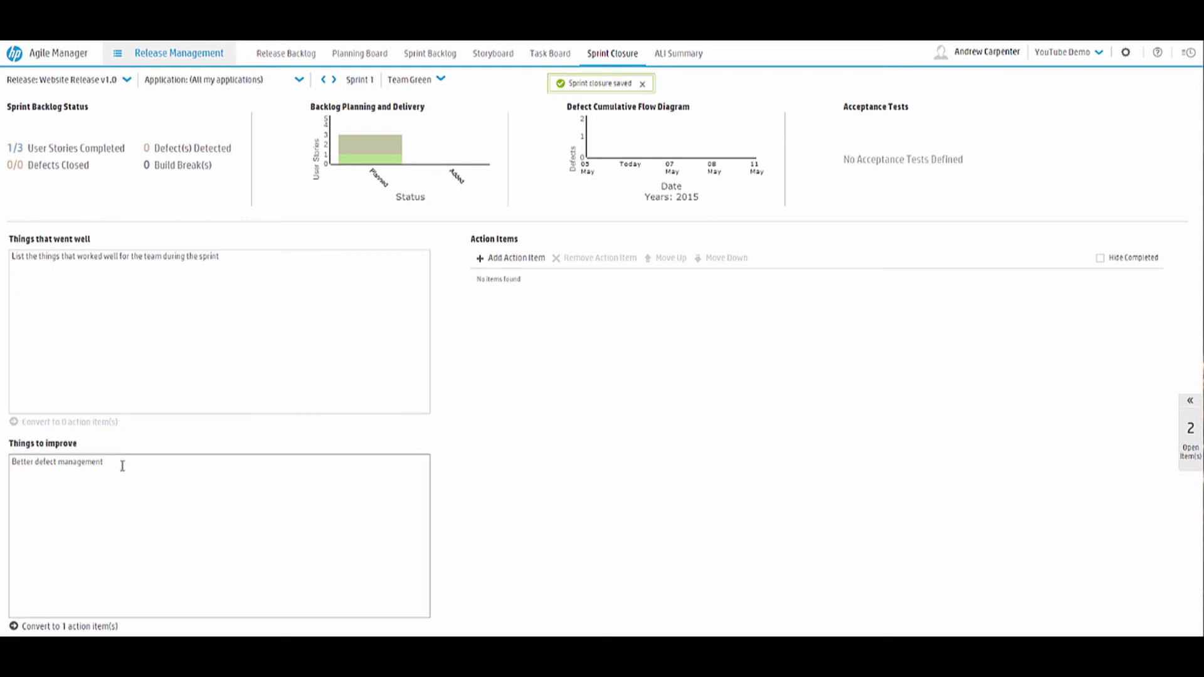
pyautogui.click(124, 466)
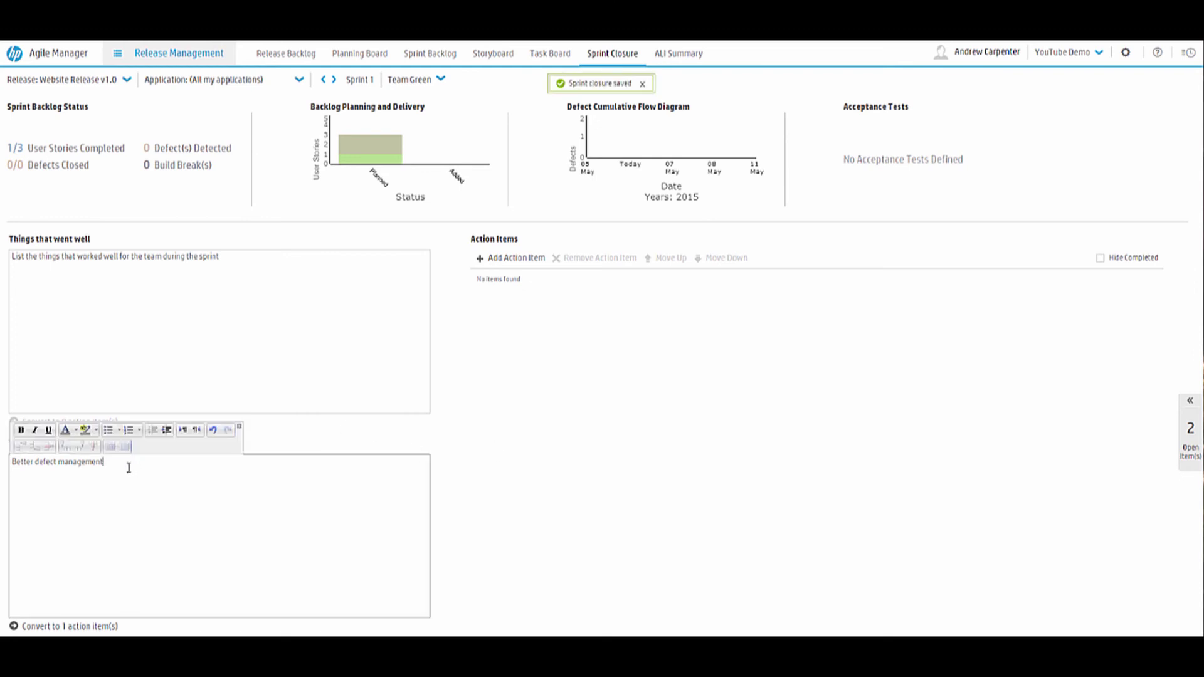
# Convert 'Better defect management' into an action item owned by All team members.
pyautogui.click(42, 628)
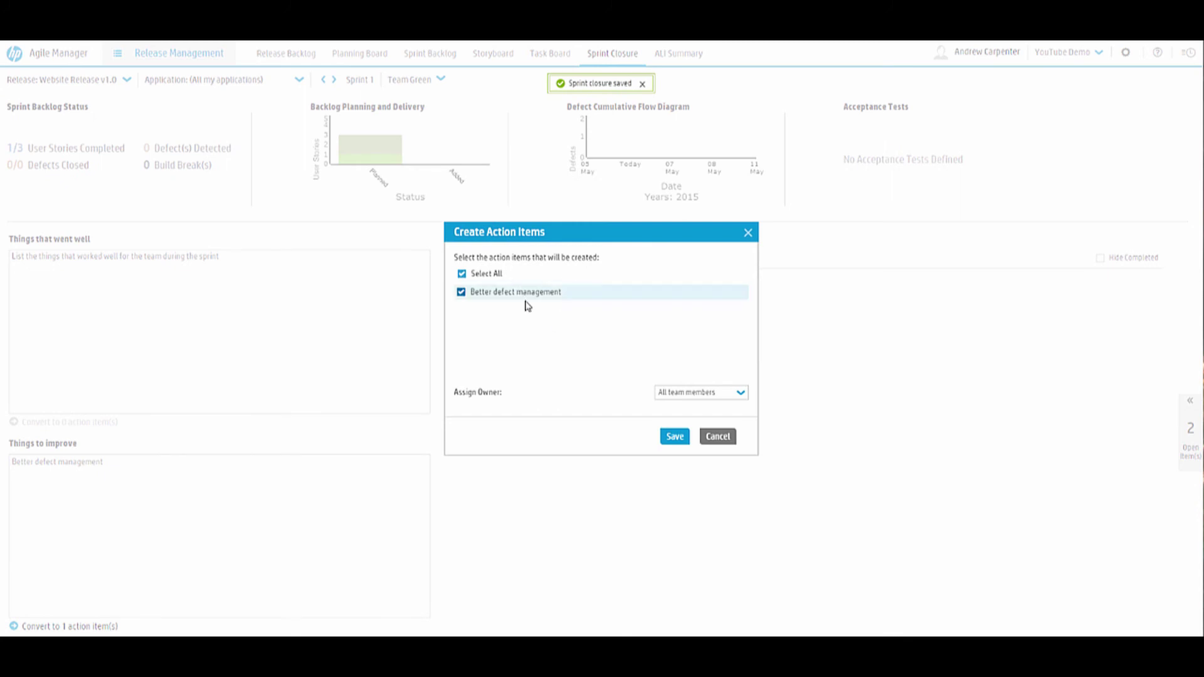
pyautogui.click(740, 394)
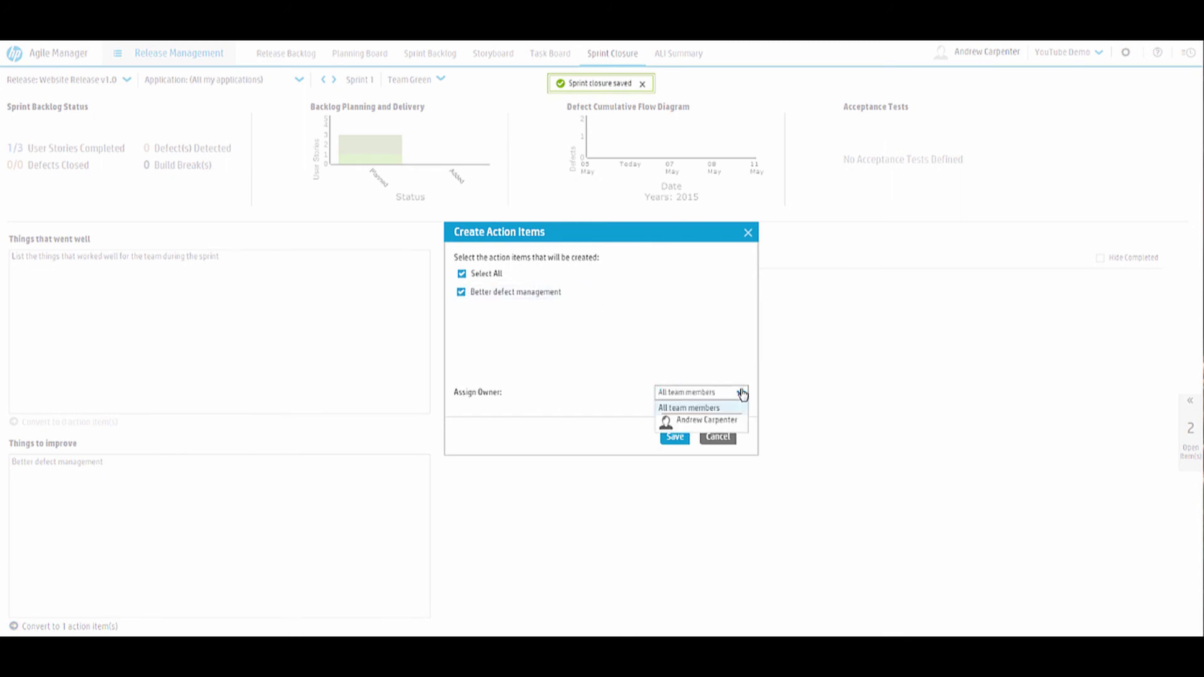
pyautogui.click(690, 407)
pyautogui.click(674, 438)
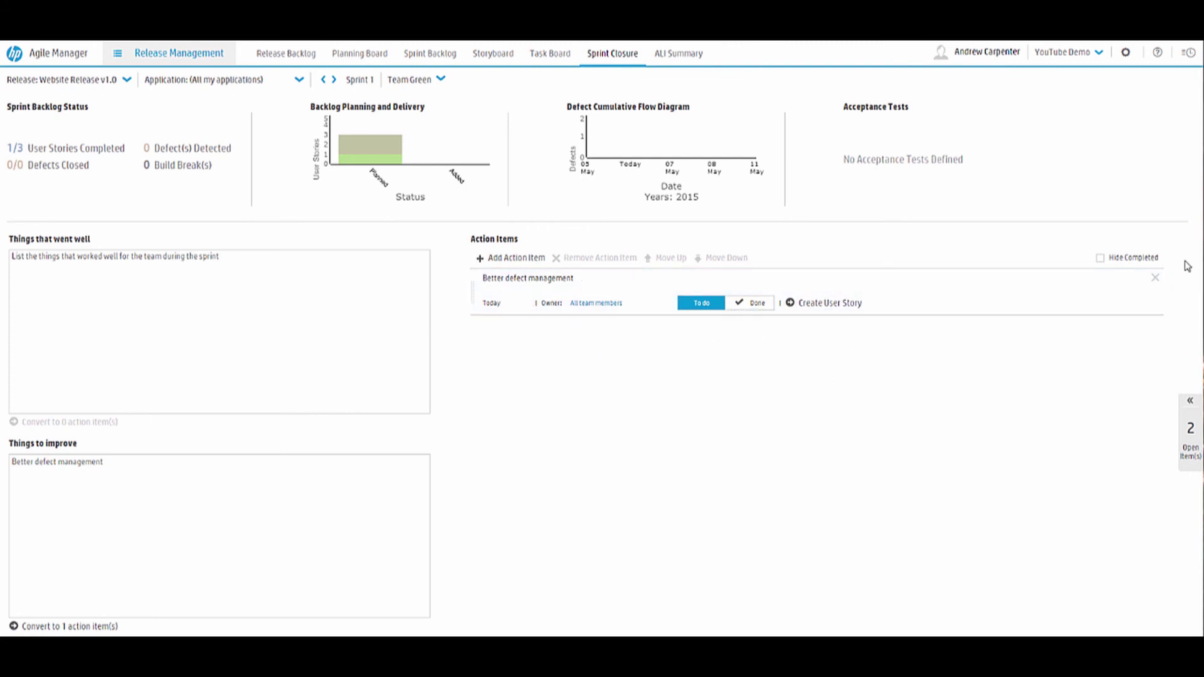
# Show completed action items and toggle the new item to Done and back to To do.
pyautogui.click(1101, 258)
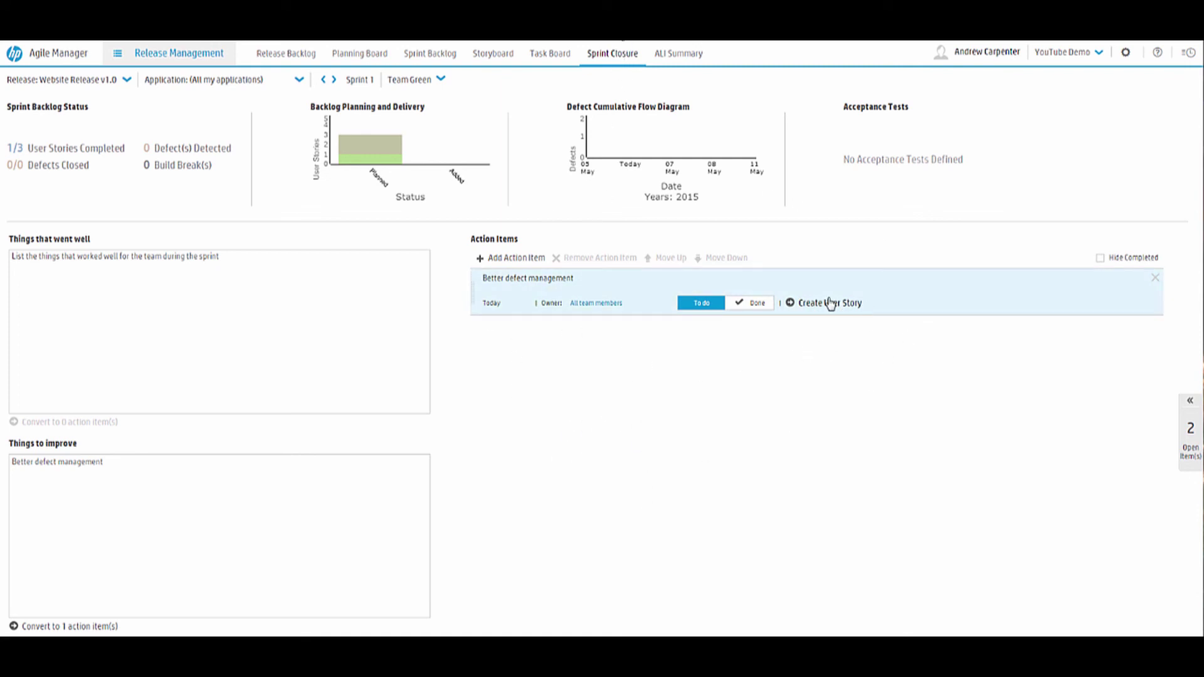
pyautogui.click(757, 305)
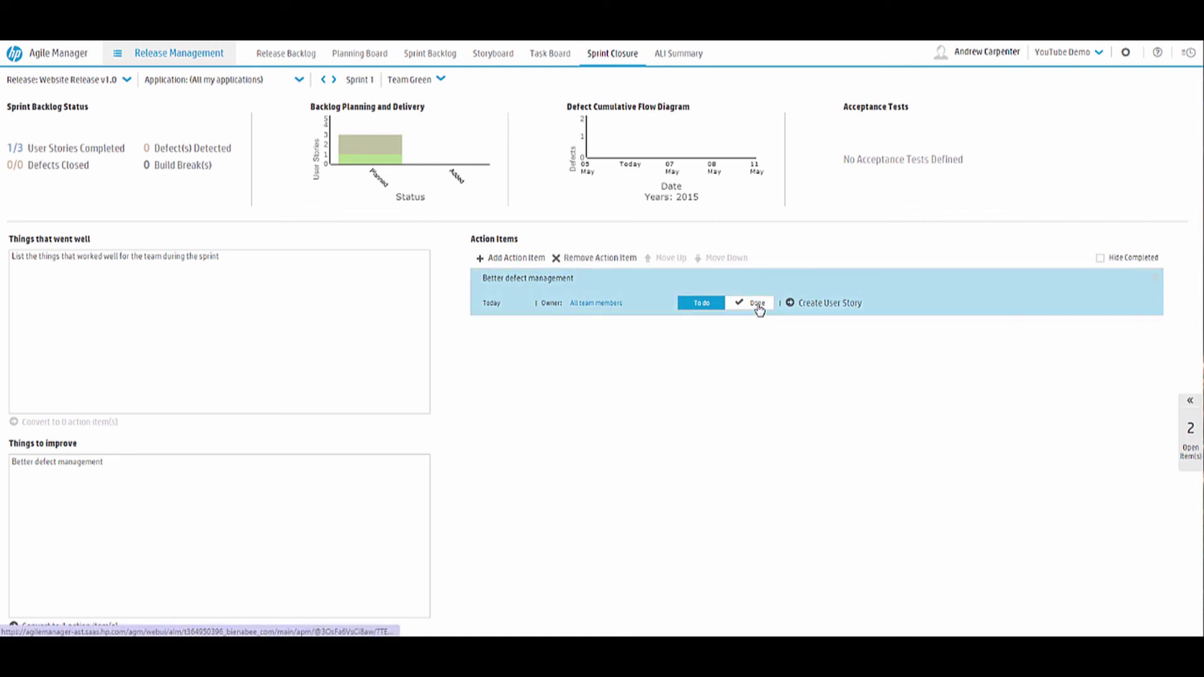
pyautogui.click(702, 304)
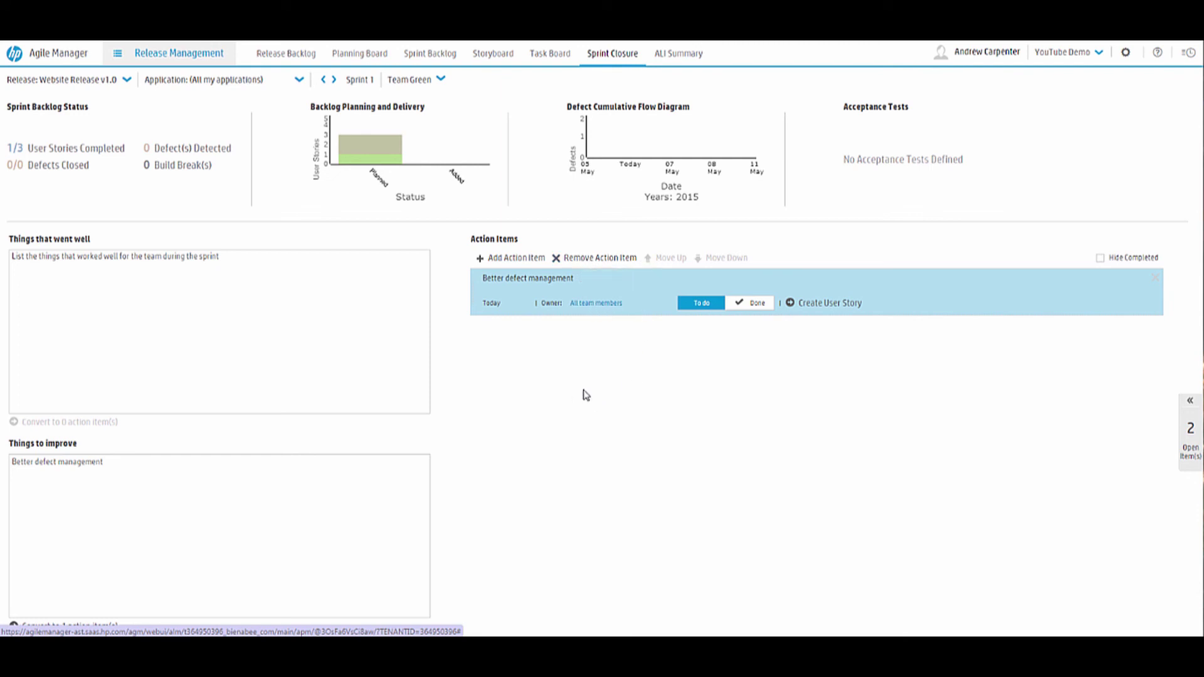
pyautogui.click(253, 269)
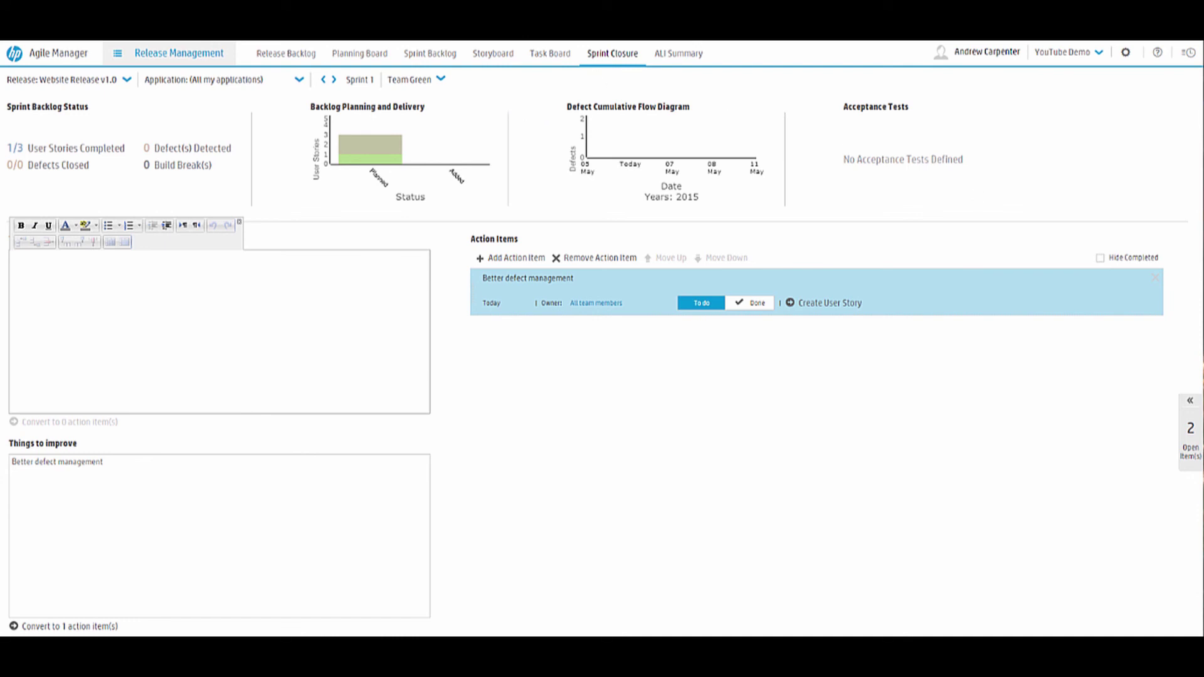
# Discard the notes, return to Team Green's Sprint 1 backlog, and reopen the module list.
pyautogui.click(914, 421)
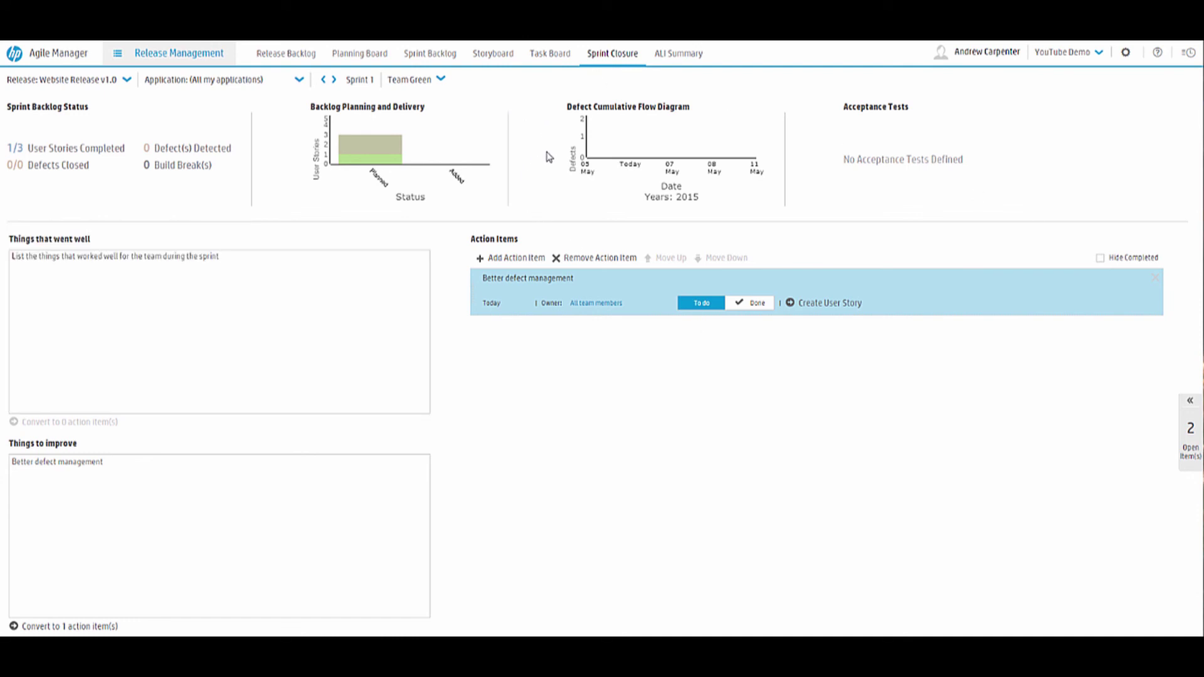
pyautogui.click(175, 58)
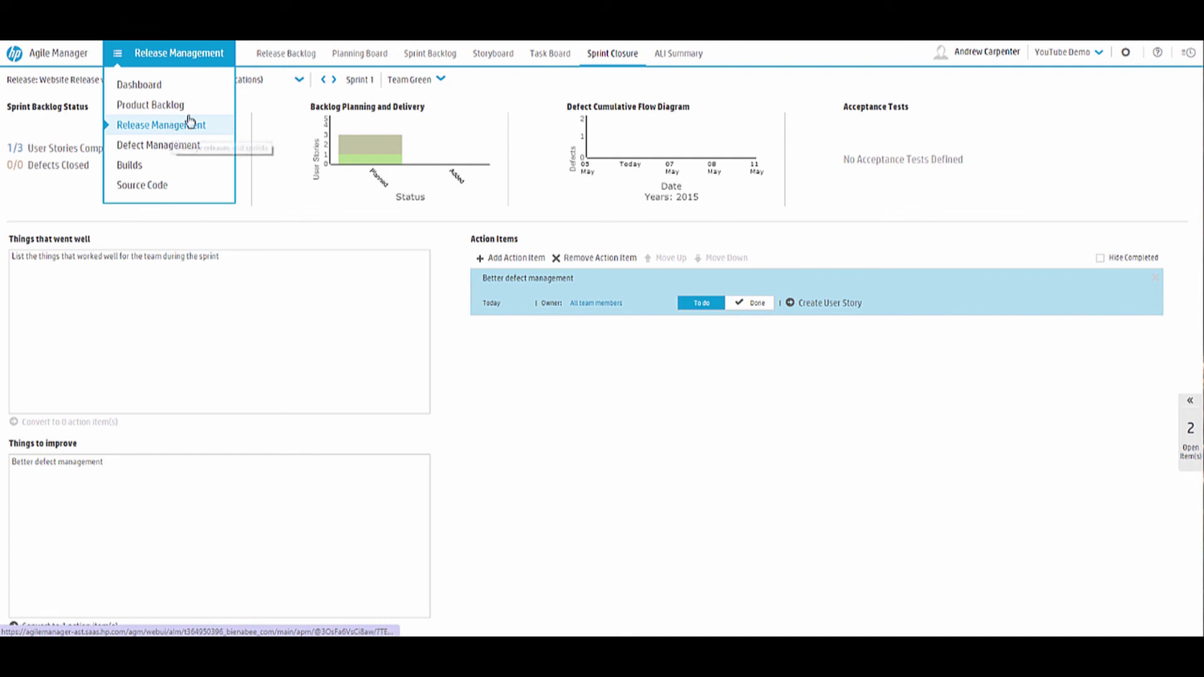
pyautogui.click(446, 60)
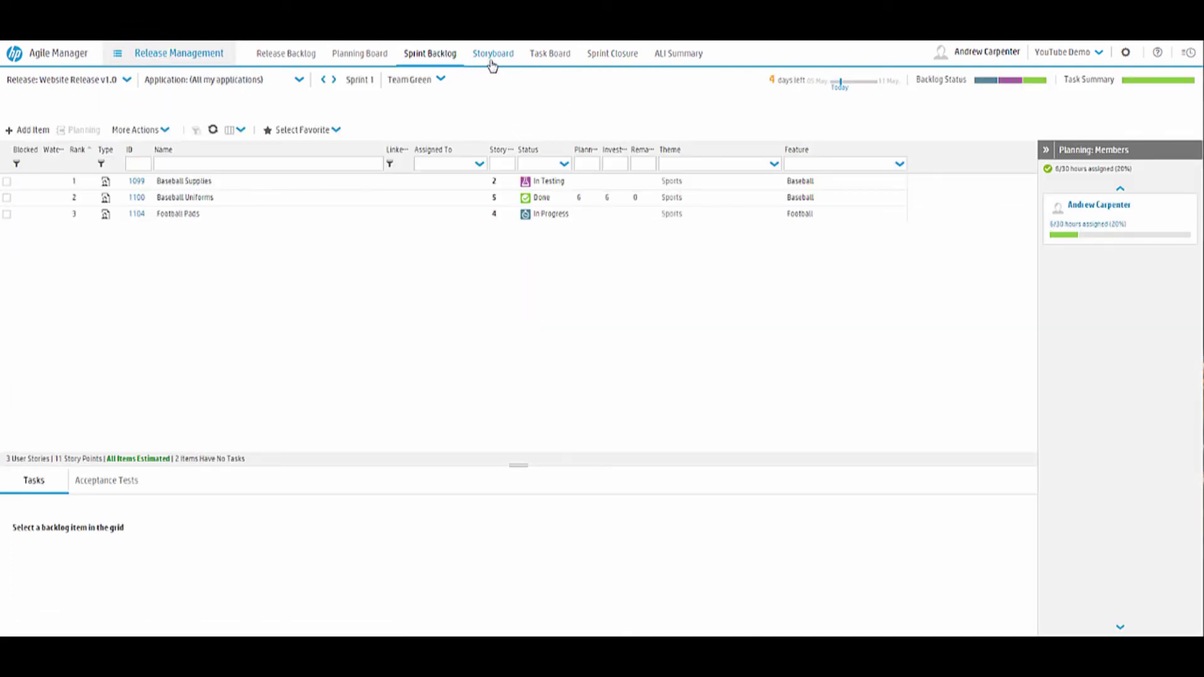
pyautogui.click(219, 55)
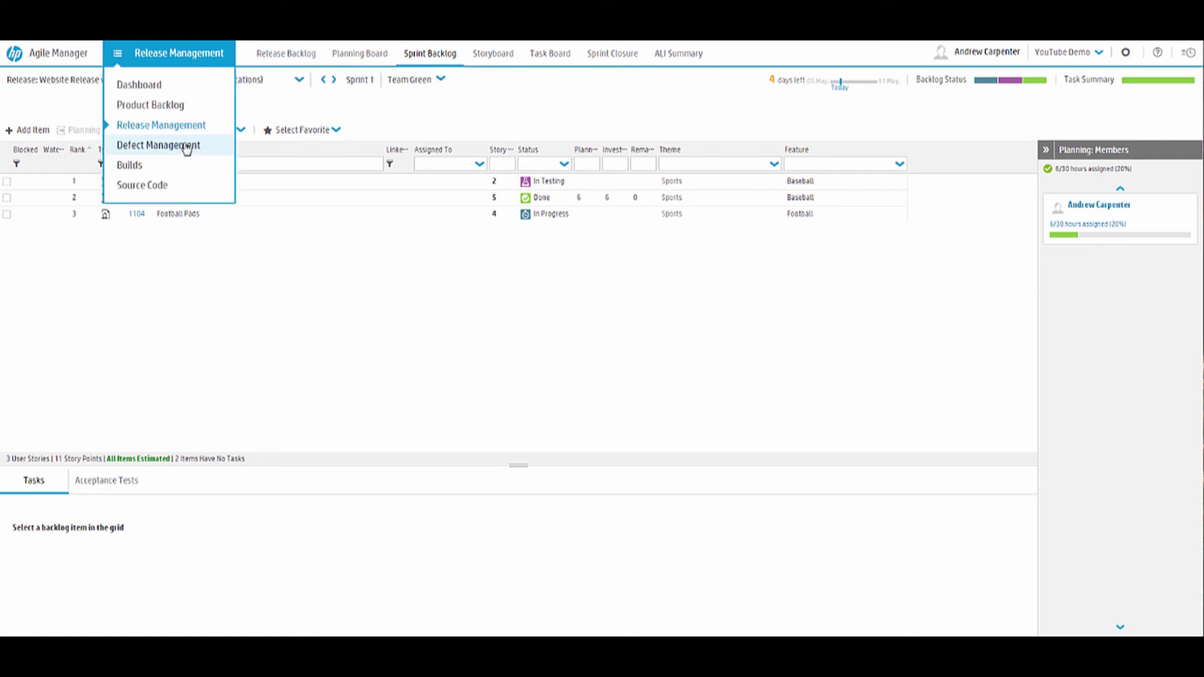